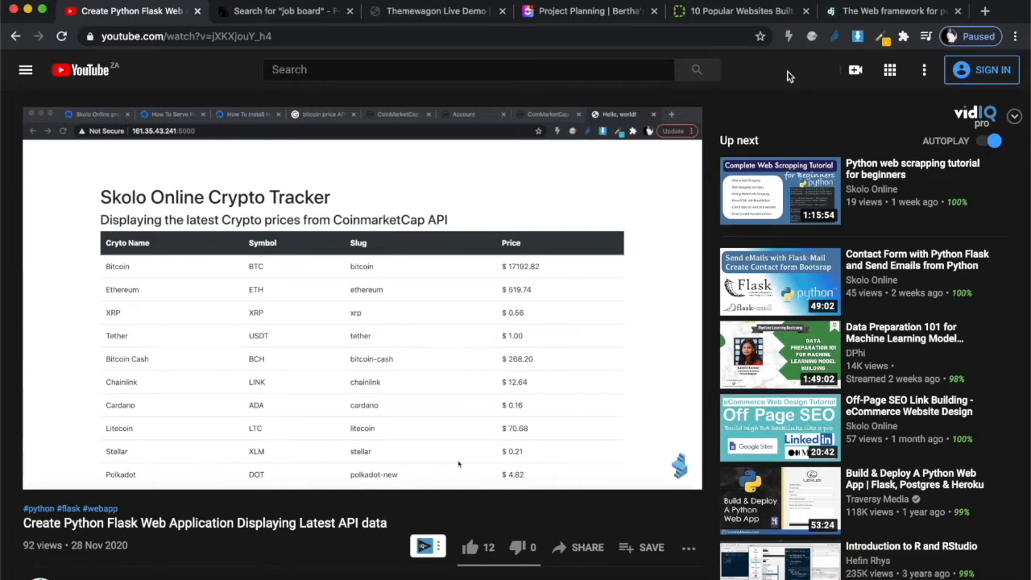
Find the 'Login in to our VPS' timestamp in the description, highlight it, and jump the video to 15:40
scroll(396, 398, "down", 1)
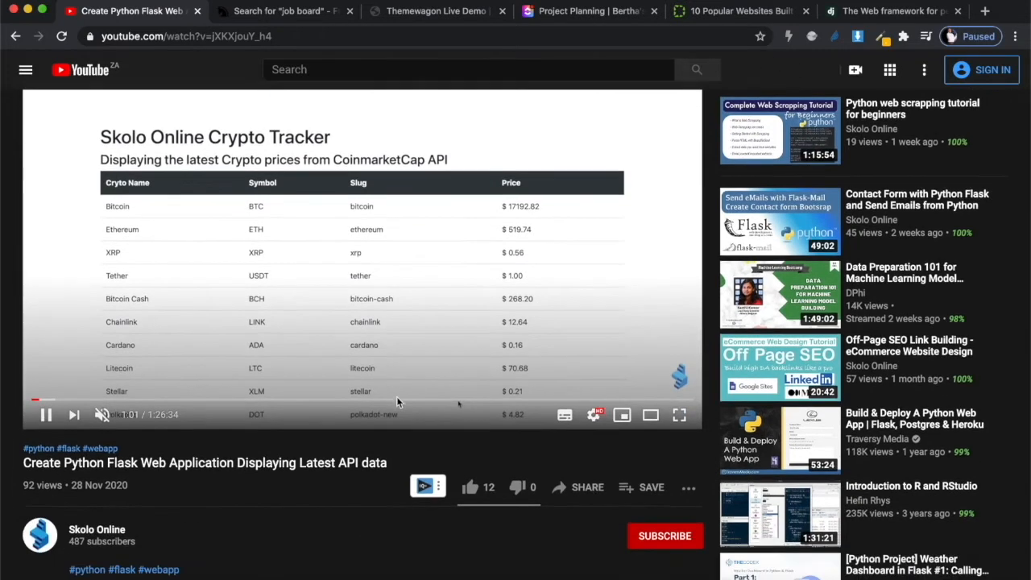
scroll(330, 516, "down", 1)
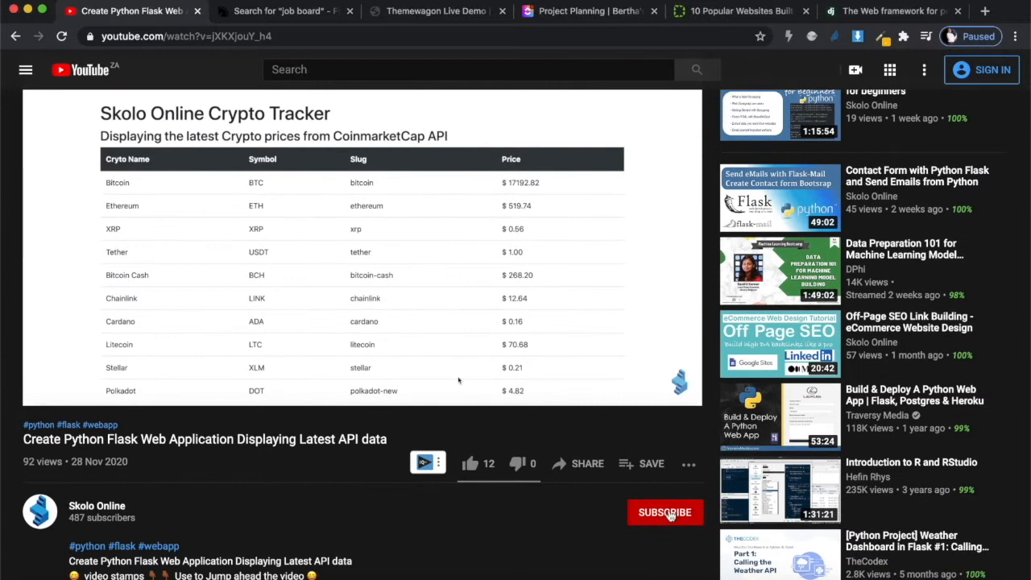
scroll(524, 532, "up", 2)
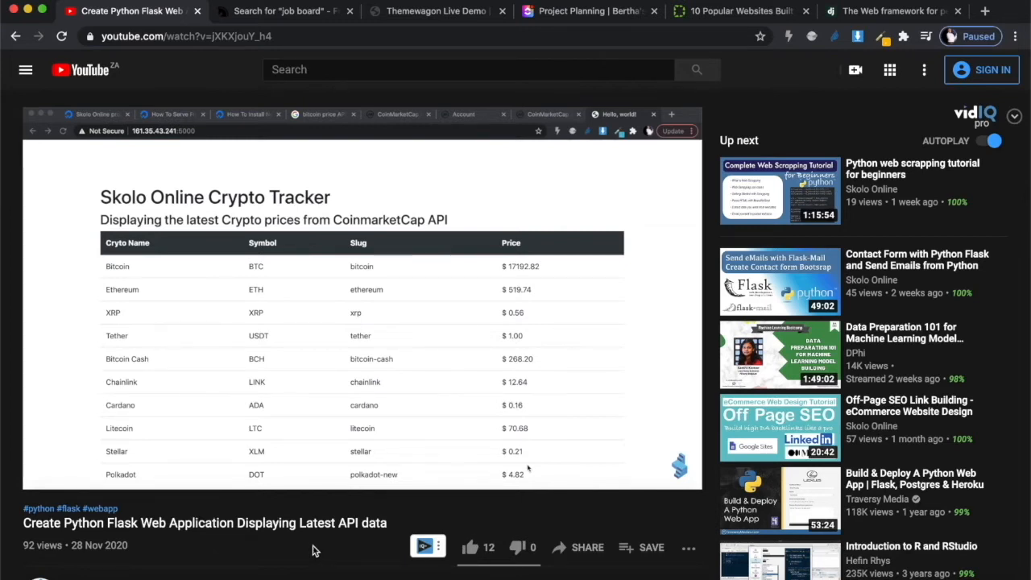
scroll(314, 552, "down", 3)
scroll(133, 488, "down", 2)
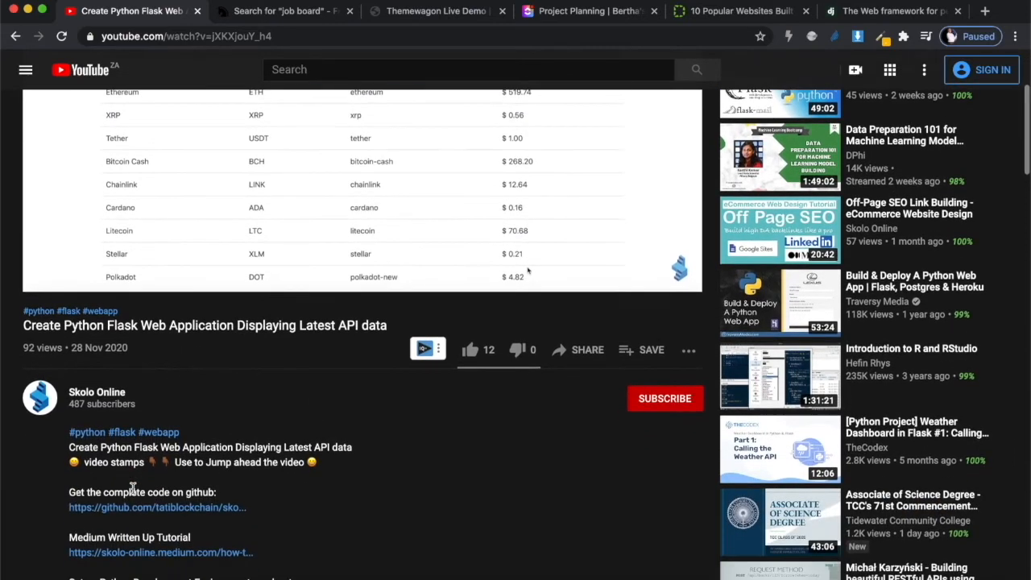
scroll(264, 474, "down", 5)
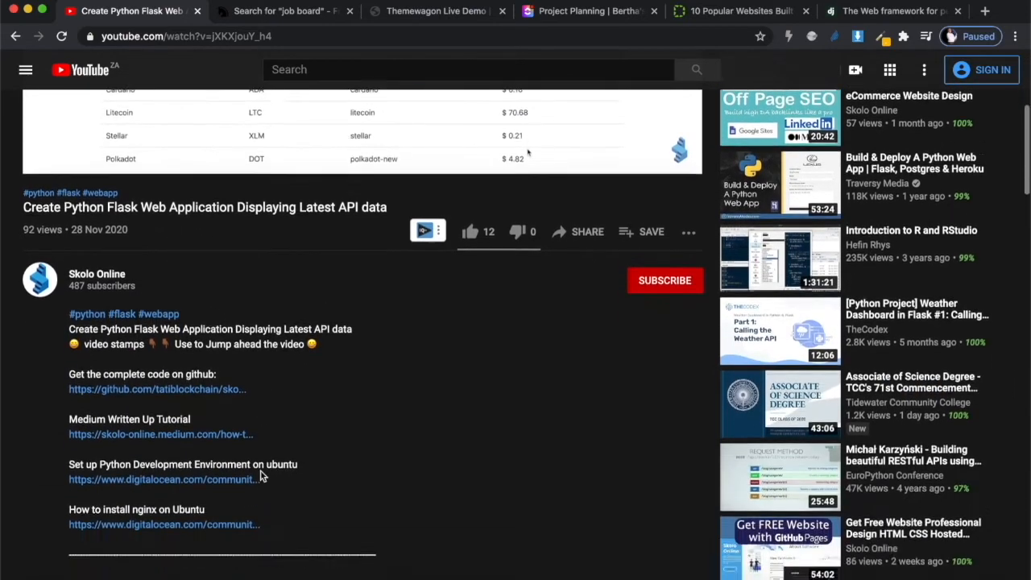
scroll(263, 475, "down", 1)
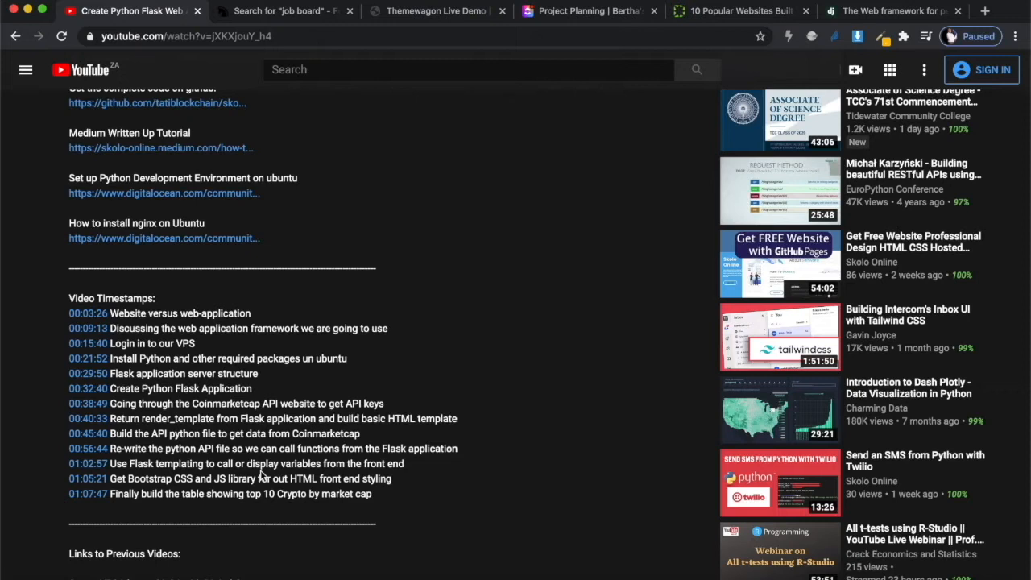
left_click_drag(197, 343, 112, 336)
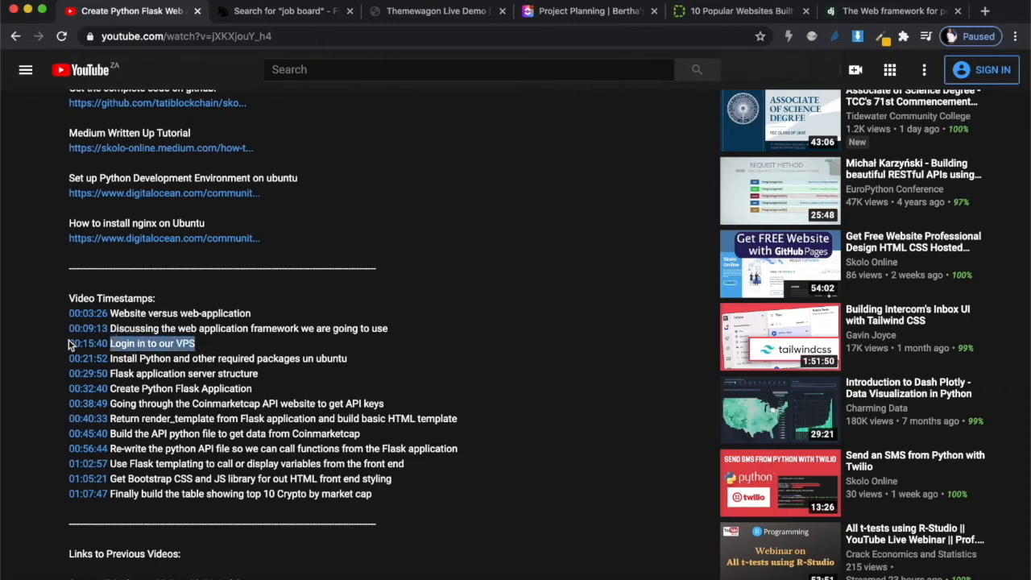
left_click(90, 343)
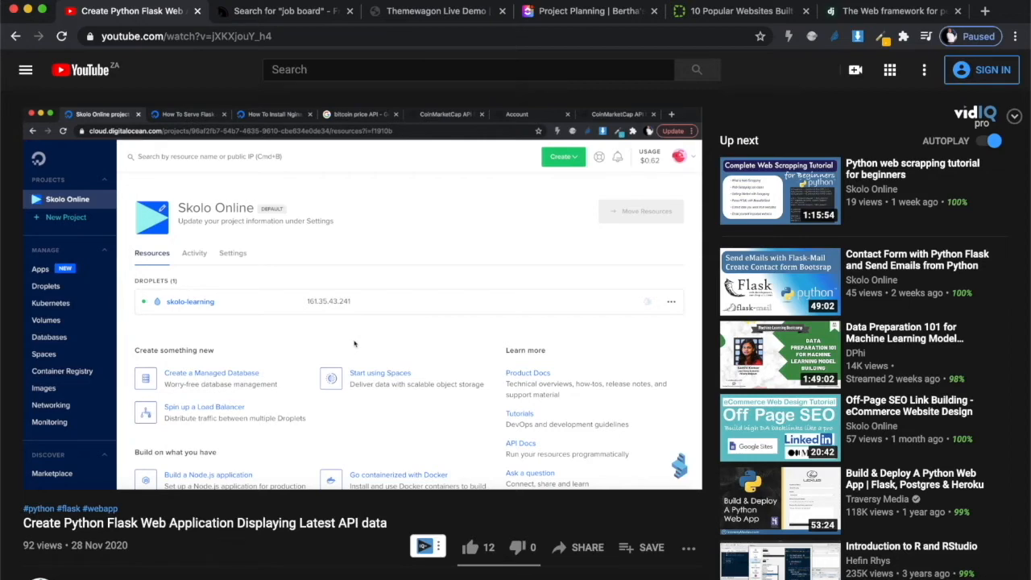
Scroll through the video description while the tutorial plays the VPS login section
scroll(292, 298, "down", 12)
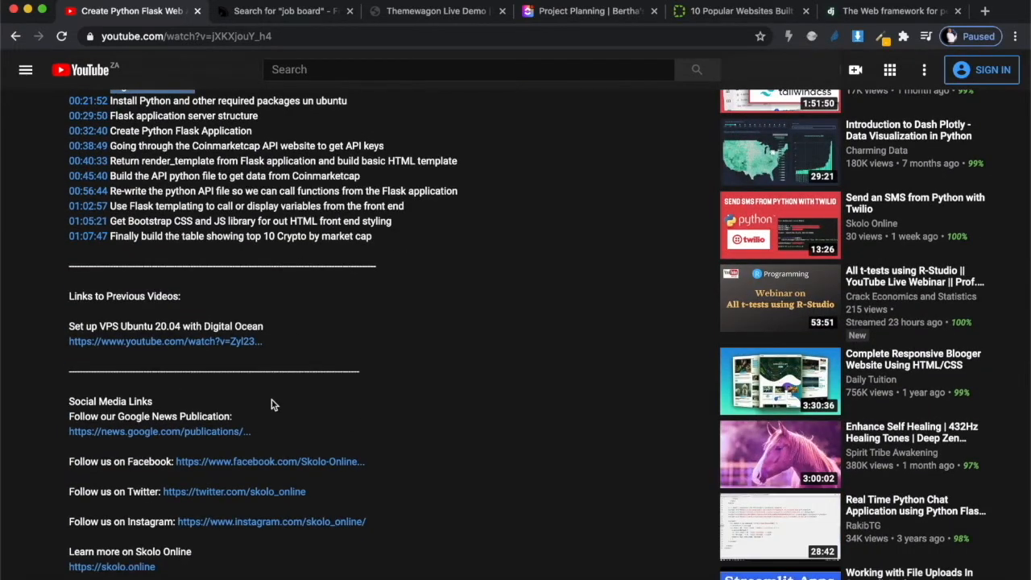
scroll(271, 404, "down", 3)
scroll(273, 341, "down", 1)
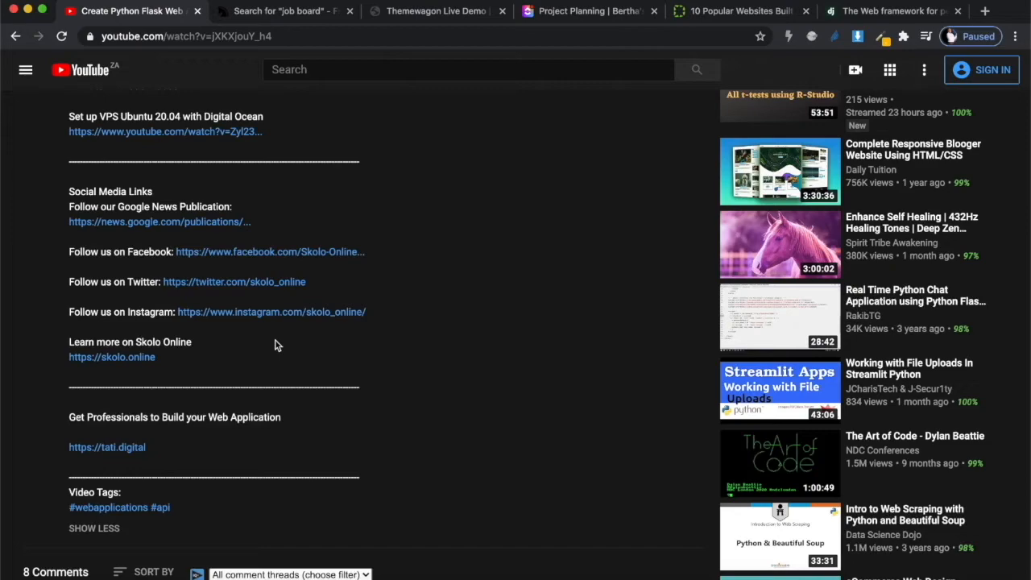
scroll(275, 345, "up", 15)
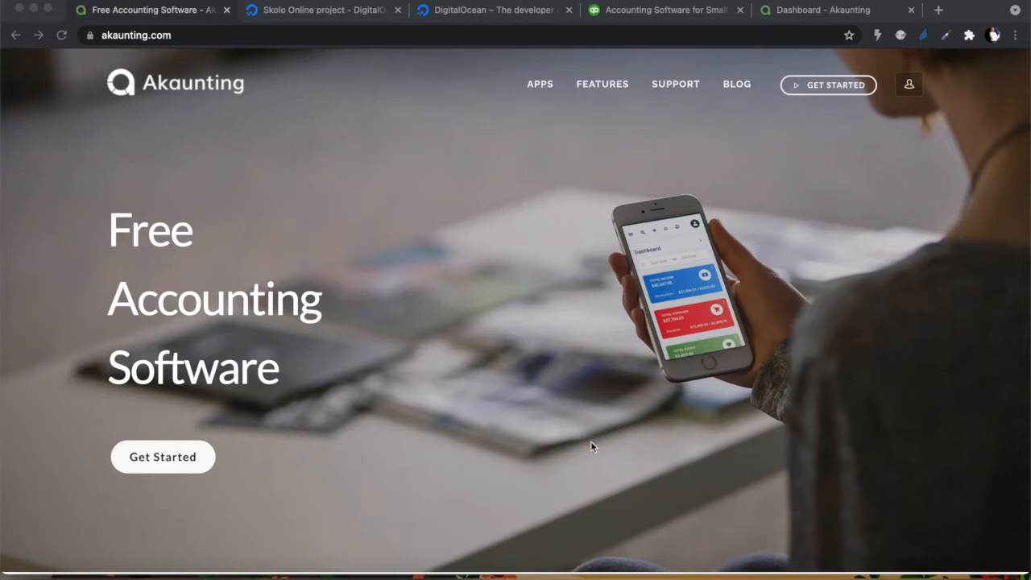
Scroll akaunting.com past the hero and Online Accounting sections to the Feature Rich section
scroll(591, 440, "down", 4)
scroll(590, 440, "down", 3)
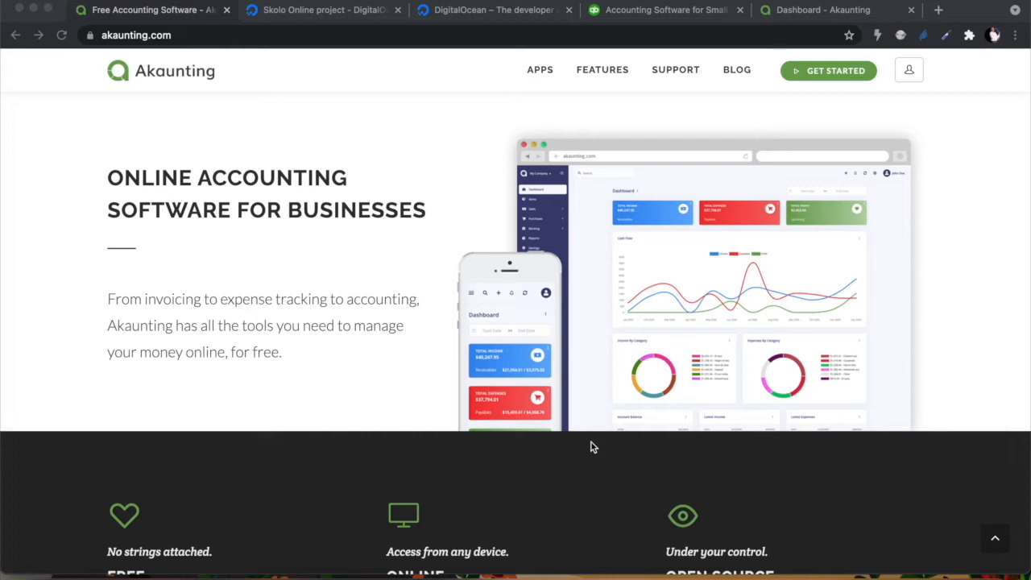
scroll(591, 442, "down", 7)
scroll(591, 441, "down", 2)
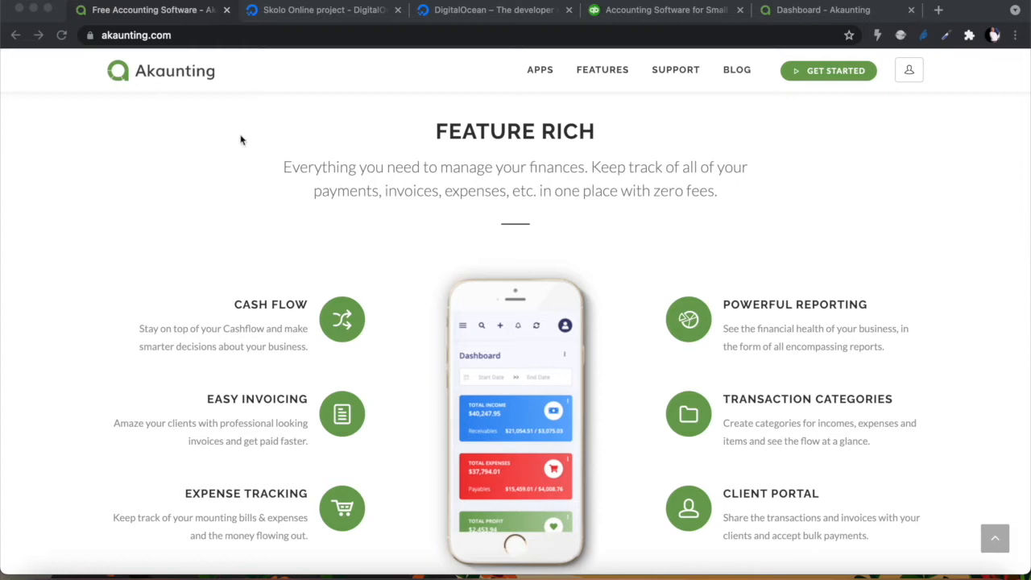
Review QuickBooks South Africa plans (R23.80, R36.45, R49.10 per month), then return to Akaunting
left_click(656, 12)
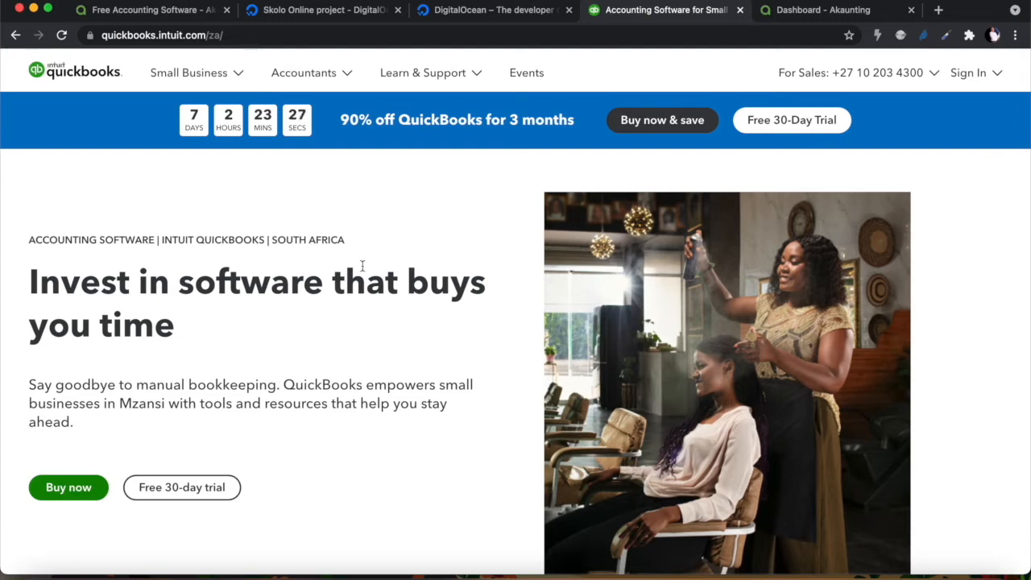
scroll(363, 267, "down", 2)
scroll(362, 270, "up", 2)
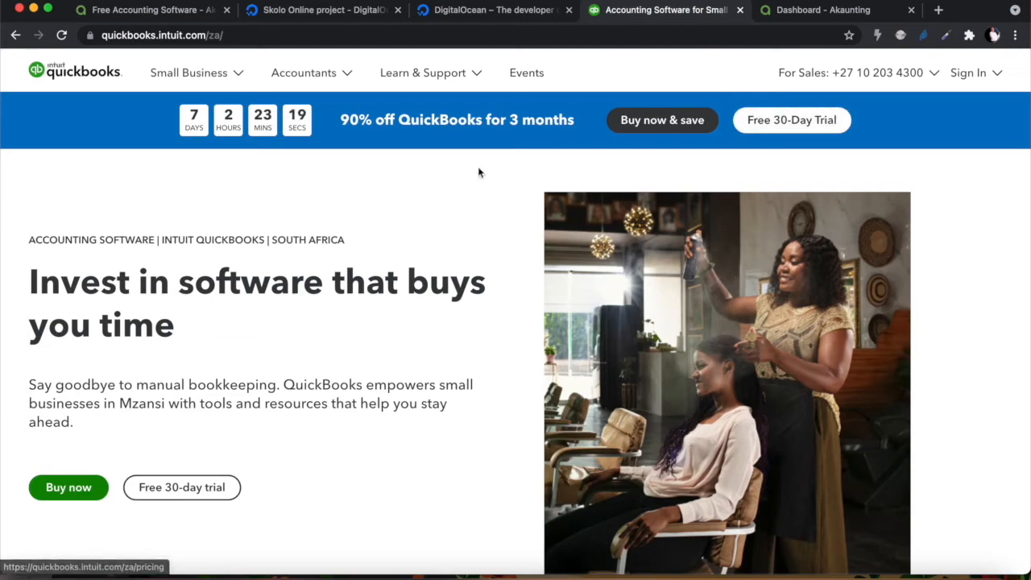
scroll(374, 299, "down", 20)
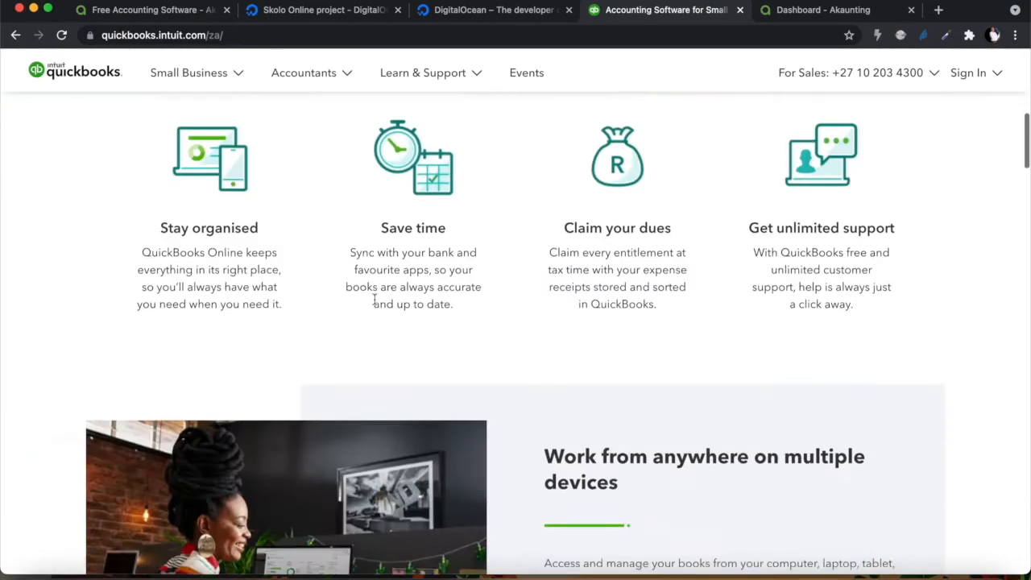
scroll(375, 301, "up", 2)
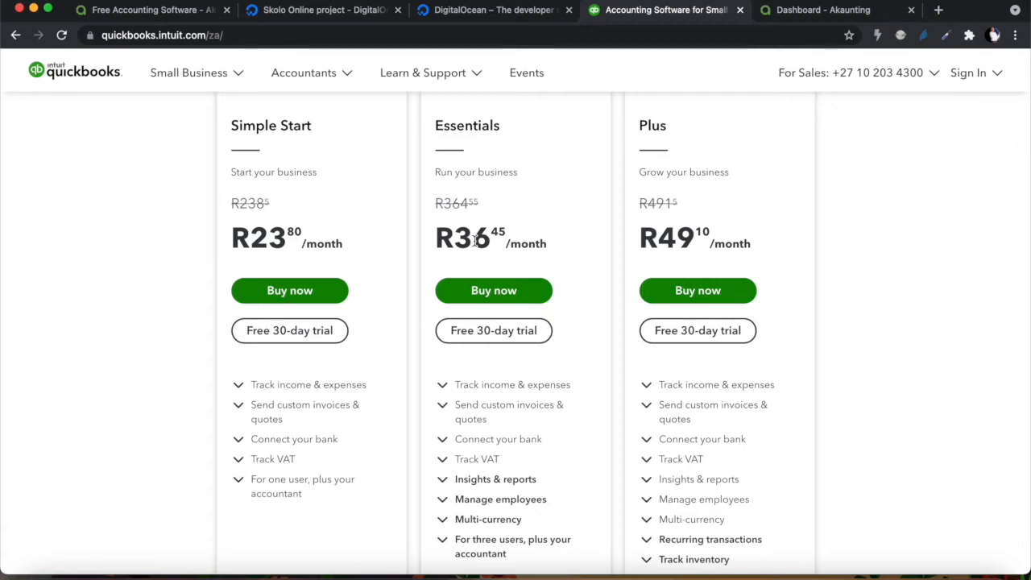
scroll(461, 210, "up", 1)
scroll(461, 210, "down", 2)
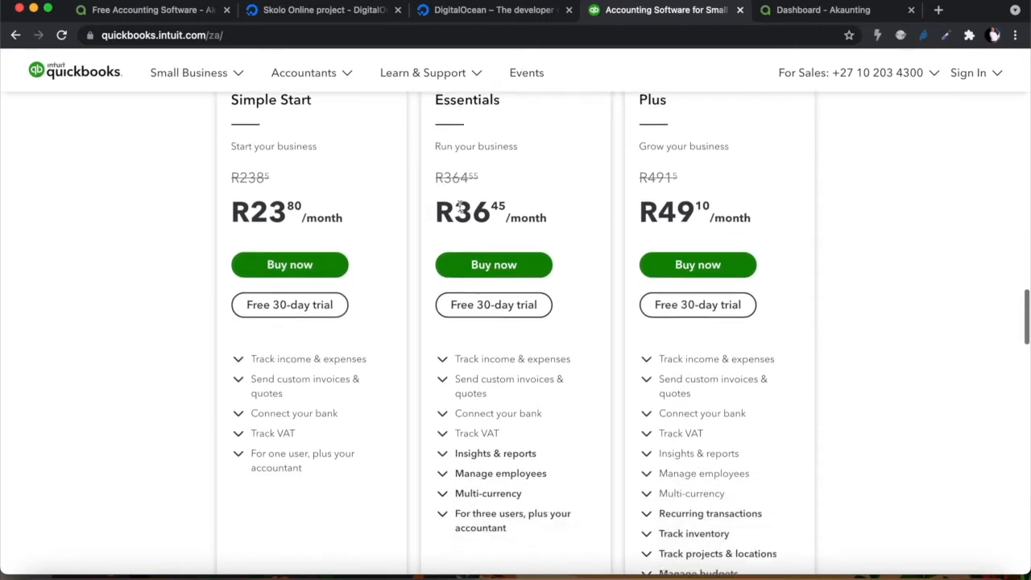
scroll(460, 210, "down", 2)
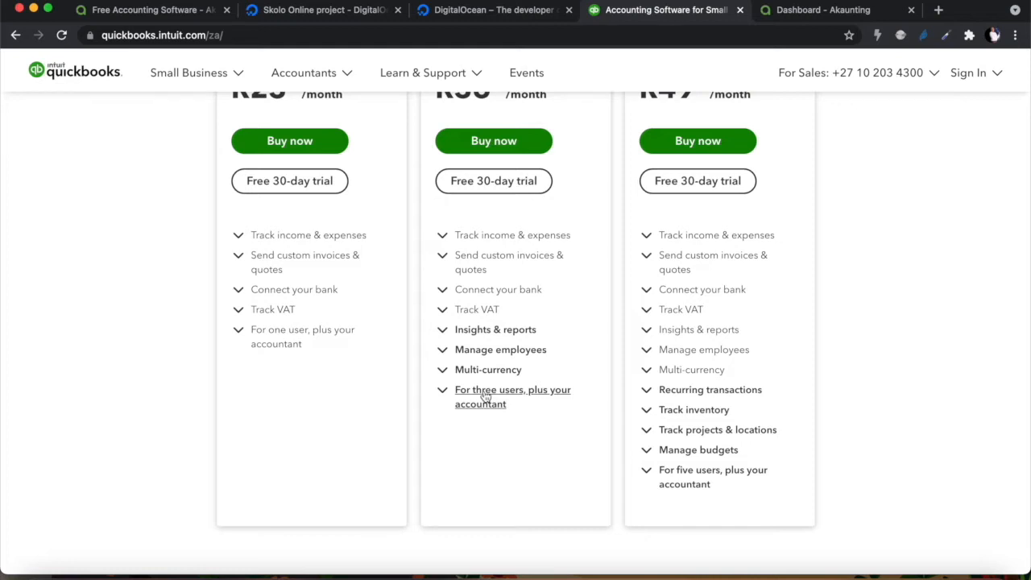
scroll(485, 396, "up", 1)
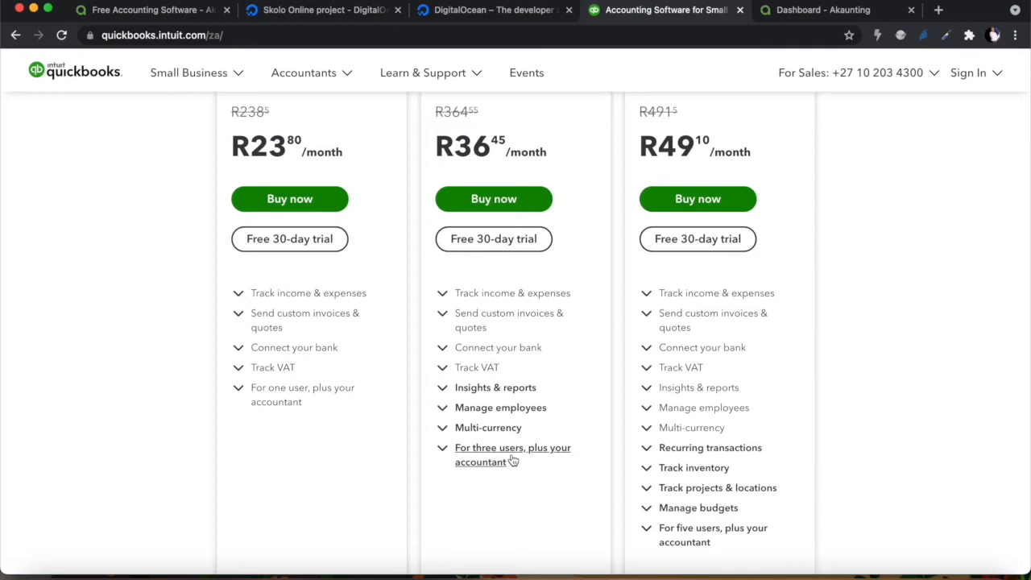
left_click(135, 16)
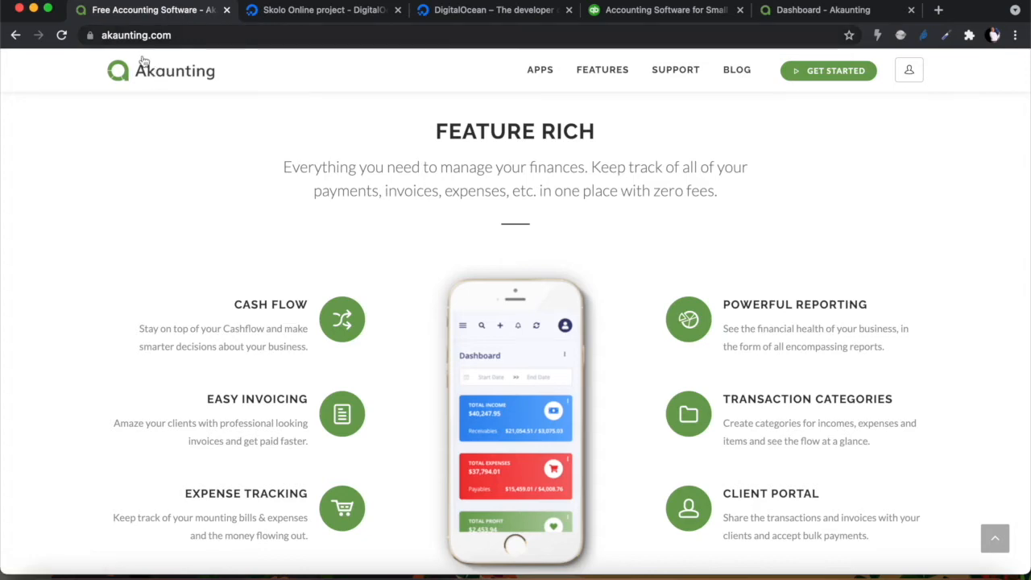
scroll(388, 187, "up", 1)
scroll(388, 187, "up", 15)
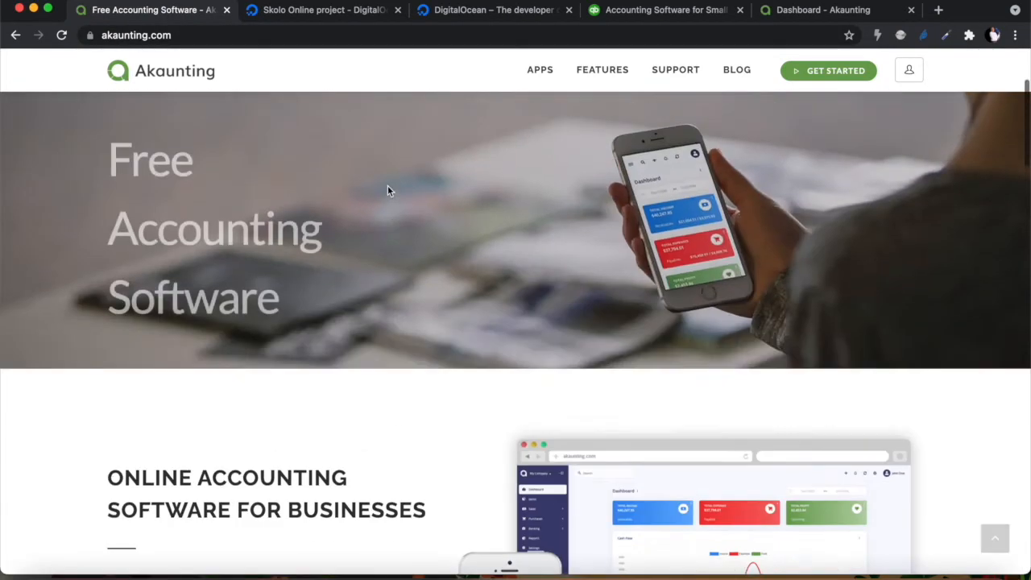
scroll(387, 191, "down", 12)
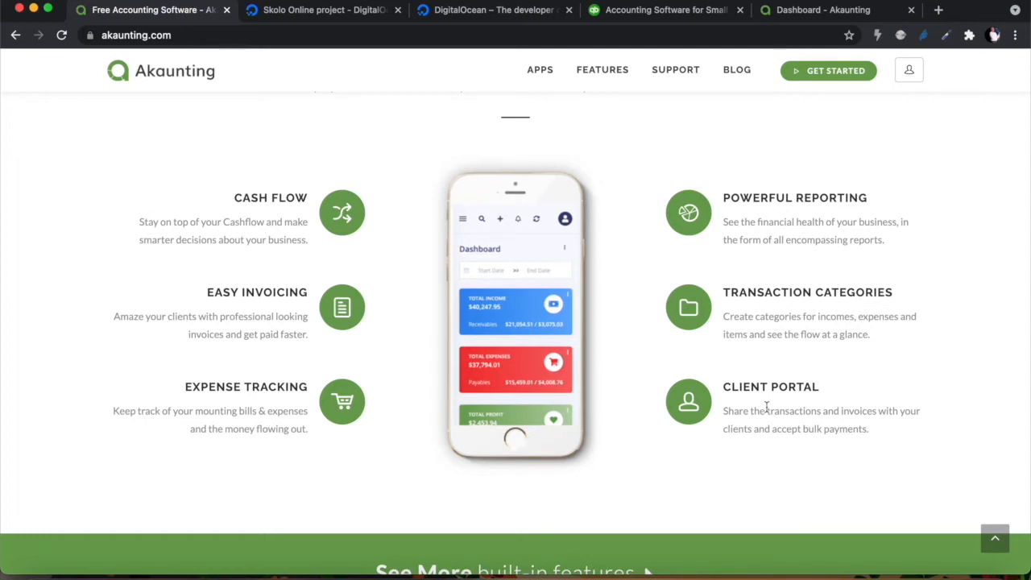
scroll(766, 406, "down", 3)
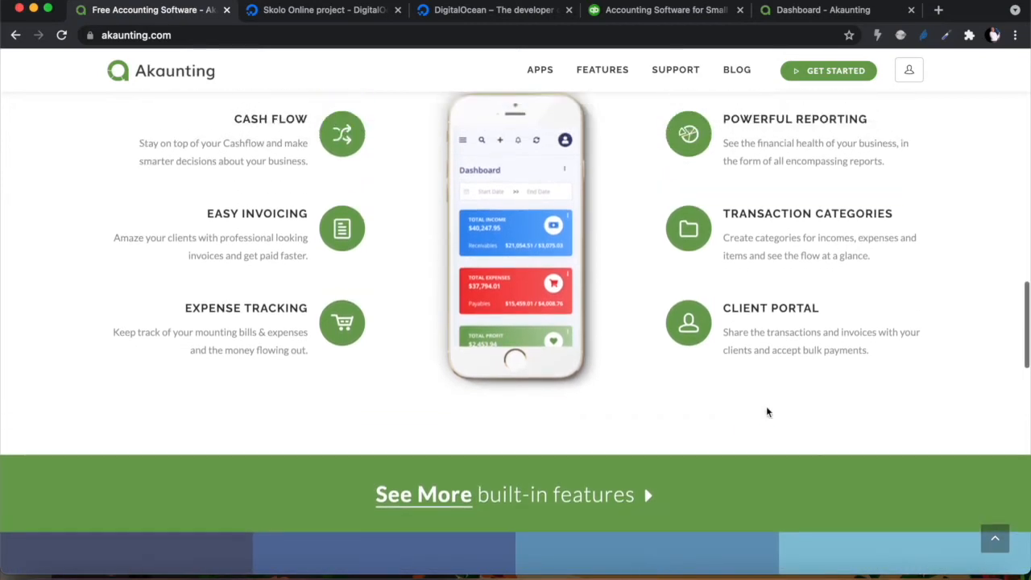
scroll(766, 406, "up", 2)
scroll(766, 406, "down", 8)
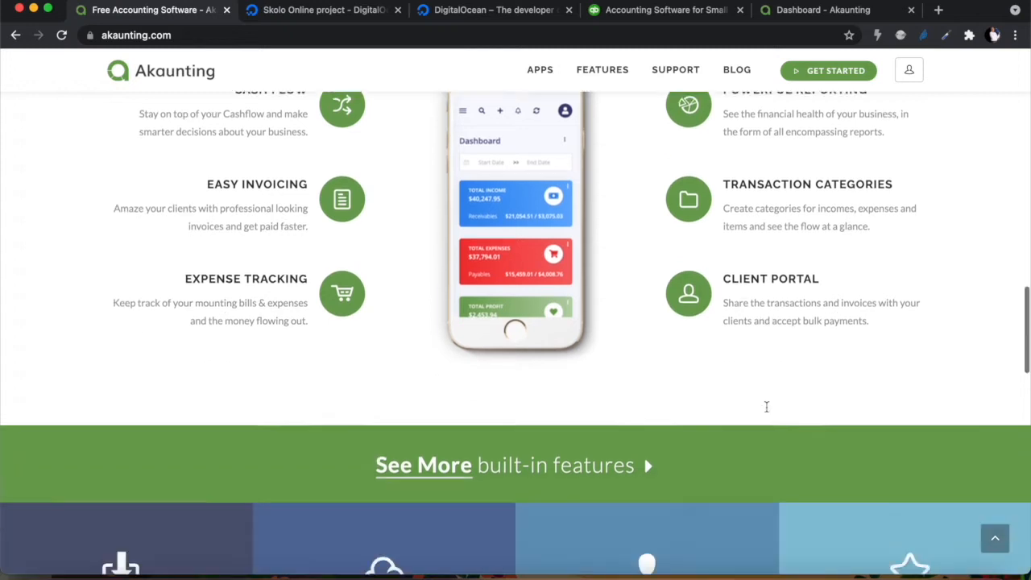
scroll(766, 409, "up", 3)
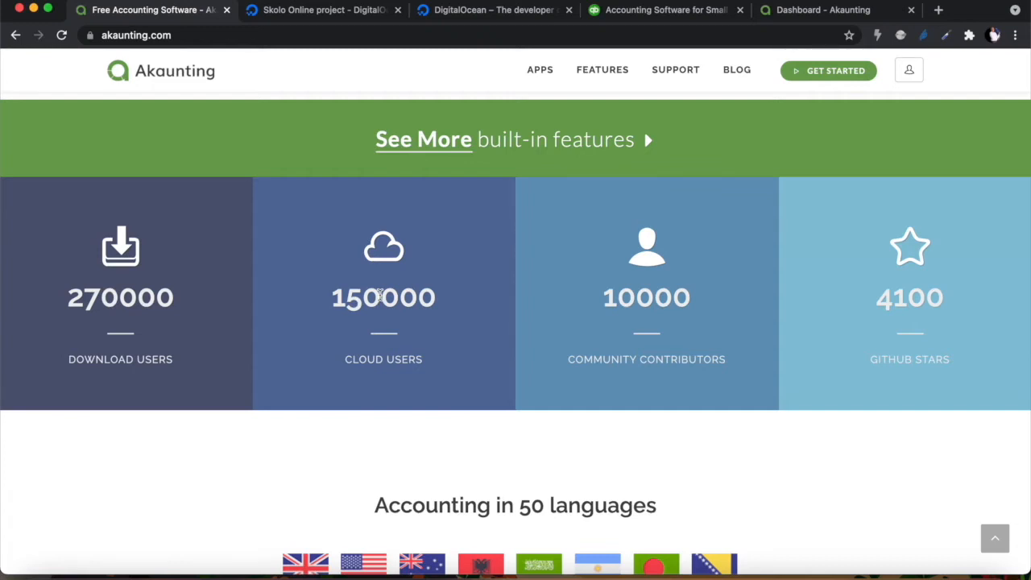
scroll(694, 436, "down", 4)
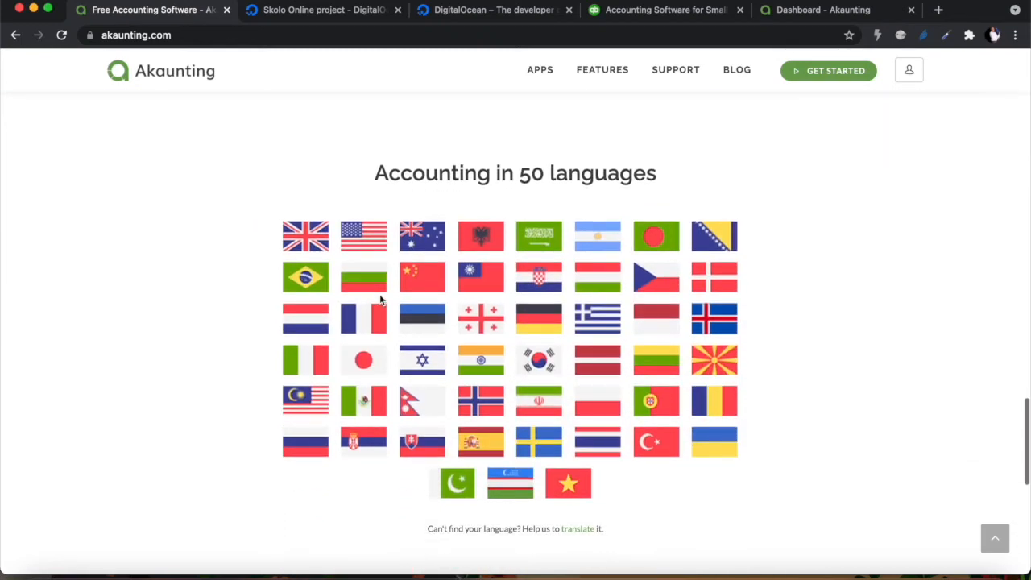
scroll(496, 330, "down", 6)
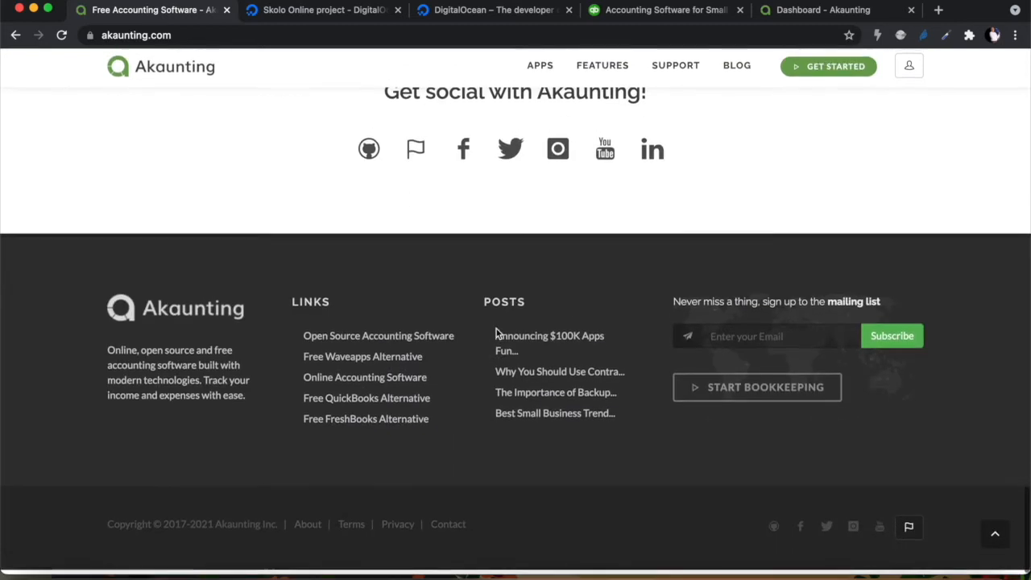
scroll(496, 330, "up", 5)
scroll(497, 331, "up", 5)
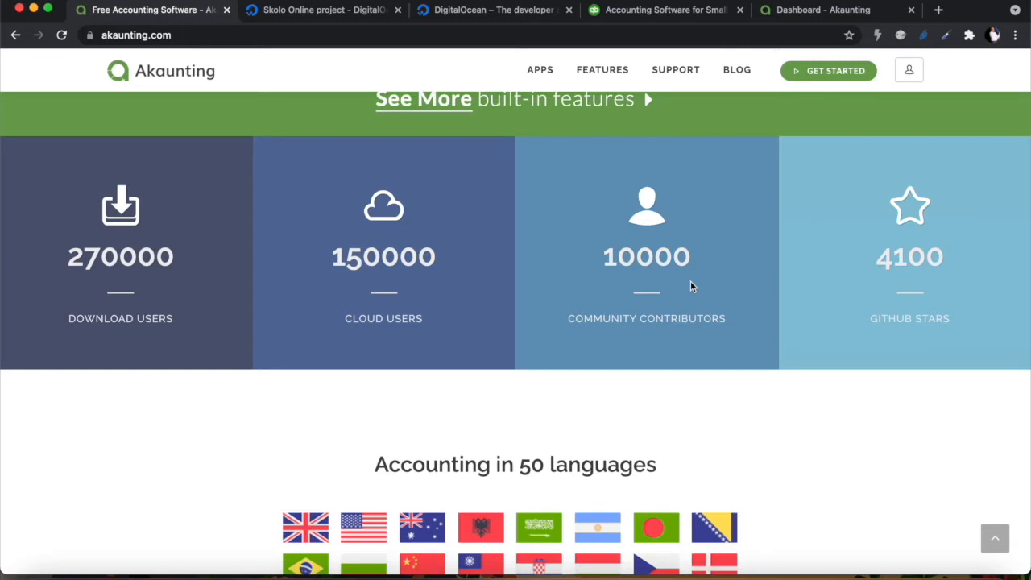
scroll(690, 280, "up", 20)
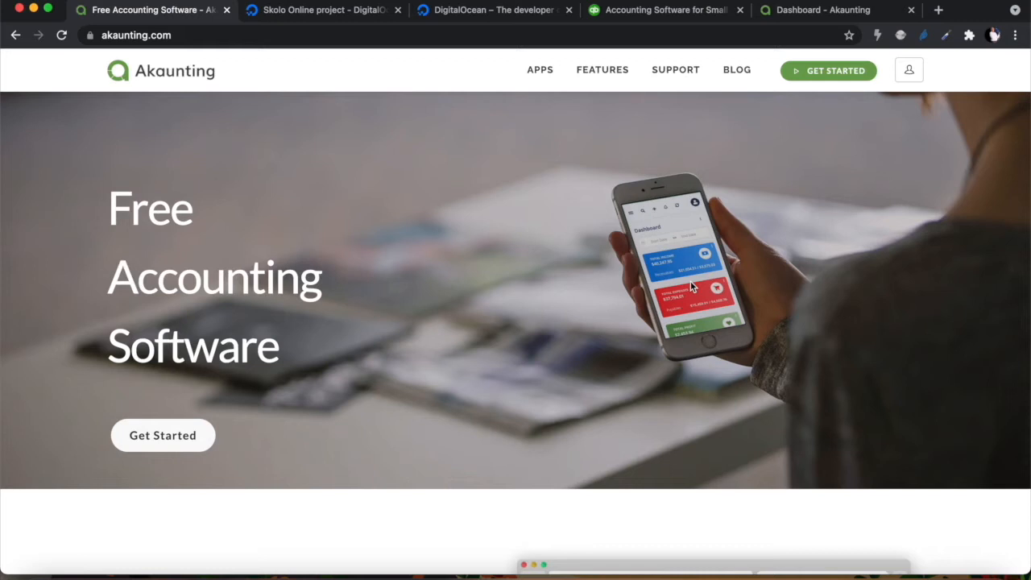
scroll(716, 361, "down", 5)
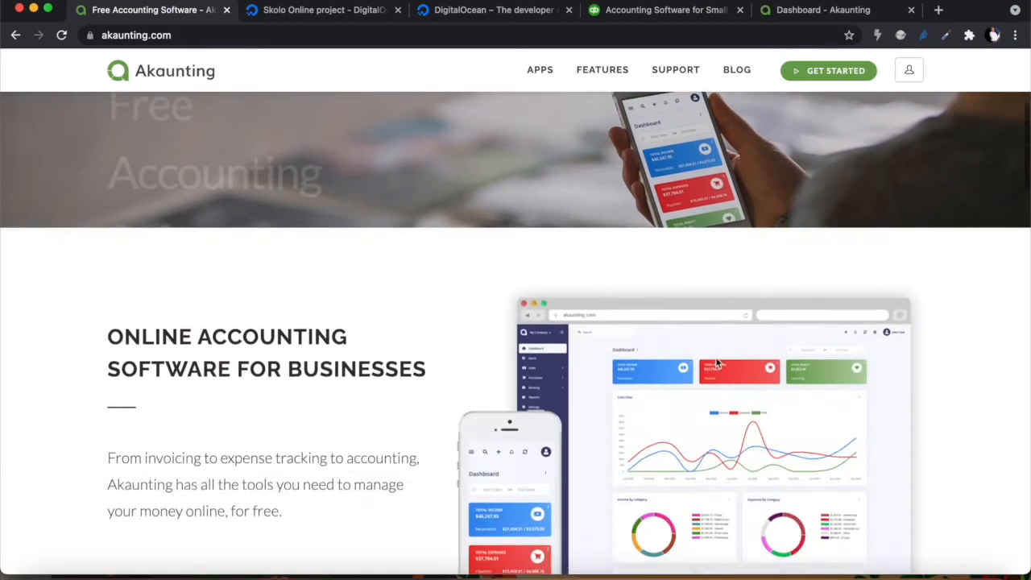
scroll(716, 363, "up", 5)
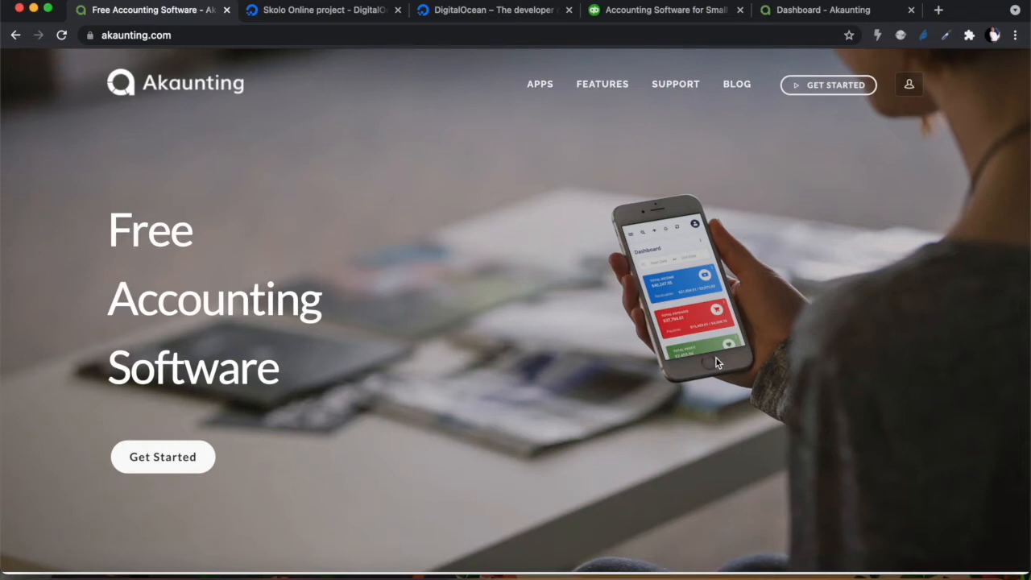
scroll(717, 362, "down", 1)
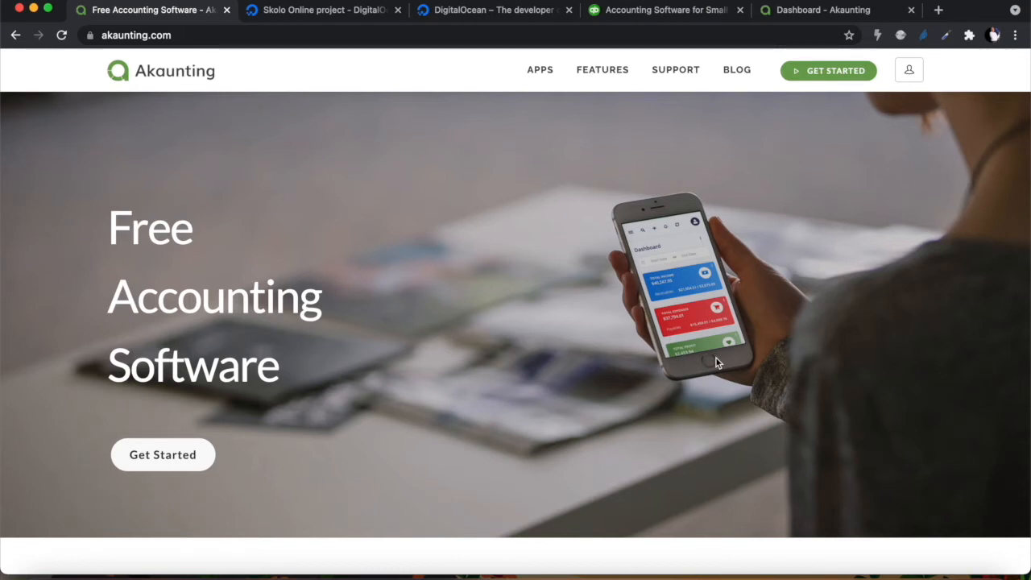
Bring up the digitalocean.com homepage and scroll to 'Tailored for growing businesses'
left_click(483, 10)
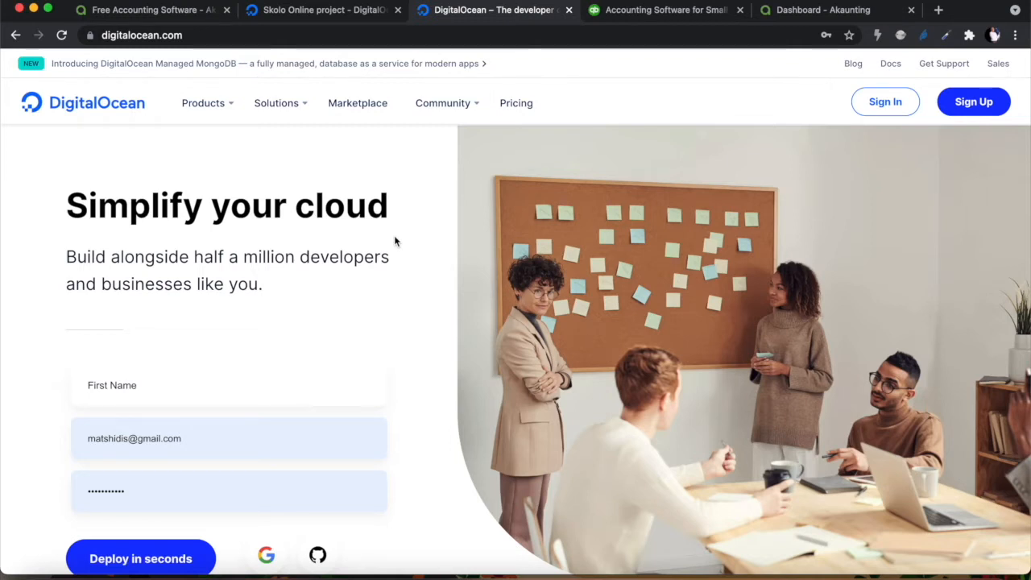
scroll(394, 235, "down", 10)
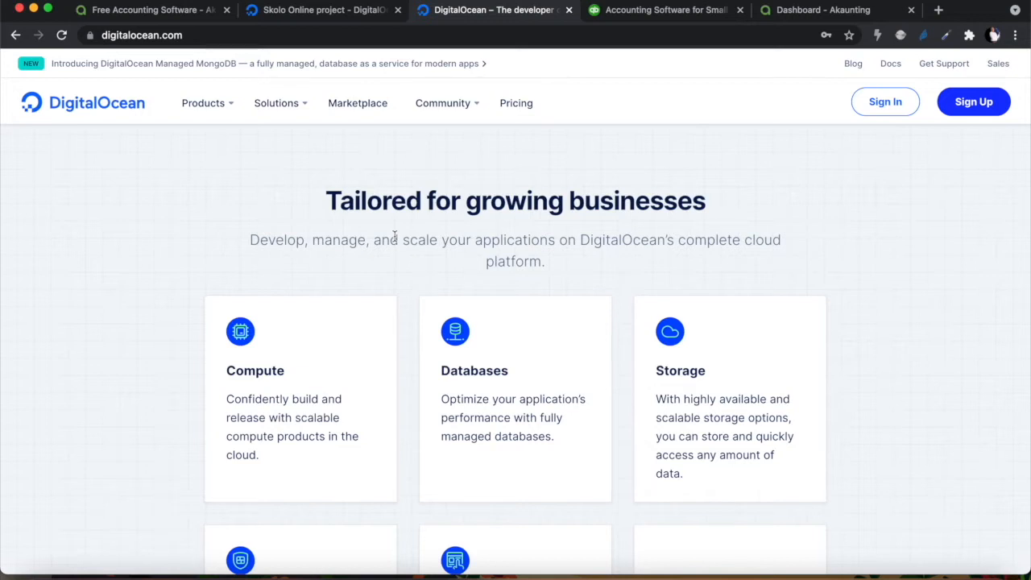
scroll(394, 235, "up", 10)
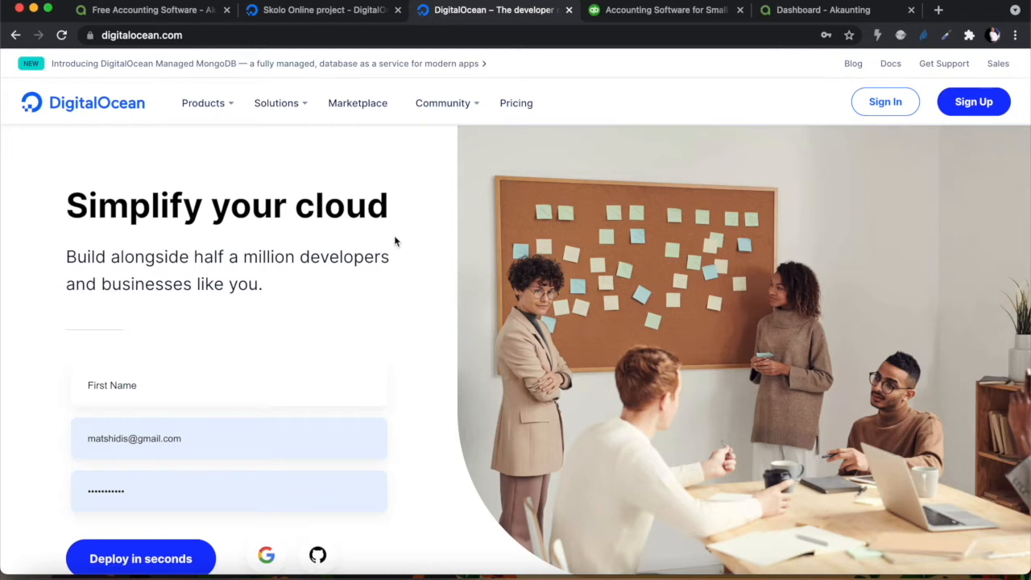
Look at the skolo droplet's actions menu in Skolo Online without choosing one, then return to Akaunting
left_click(315, 15)
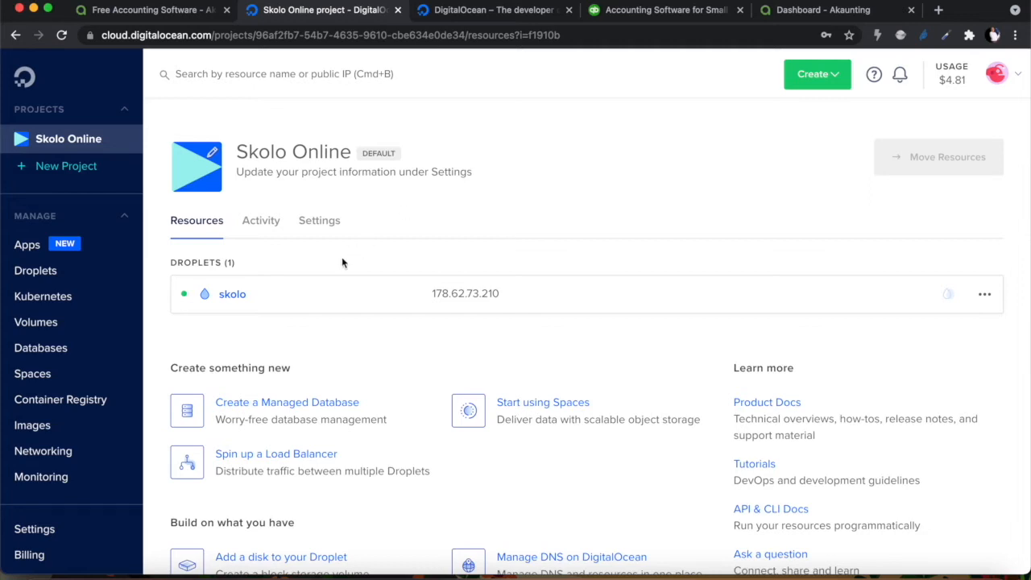
left_click(984, 295)
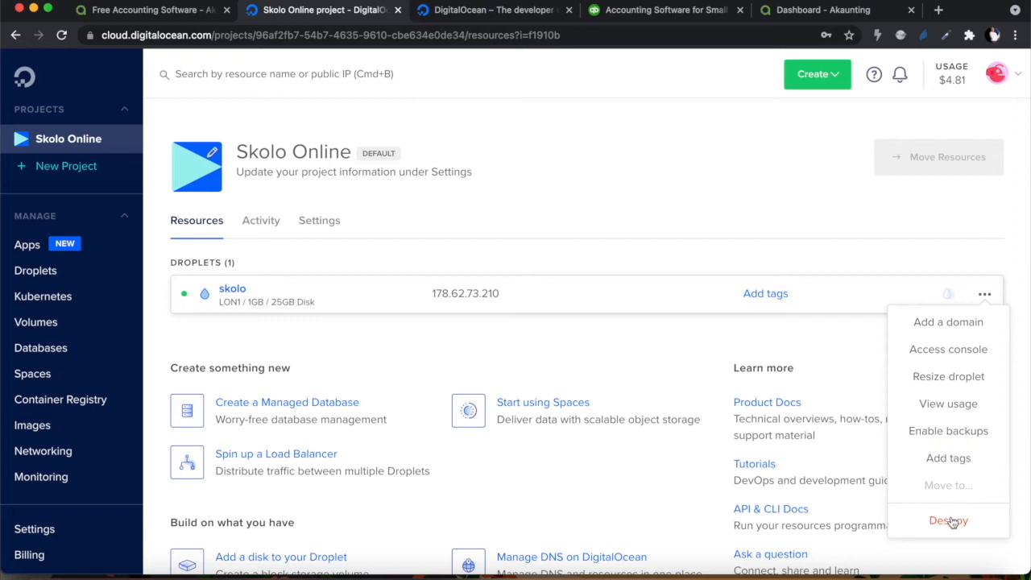
left_click(774, 196)
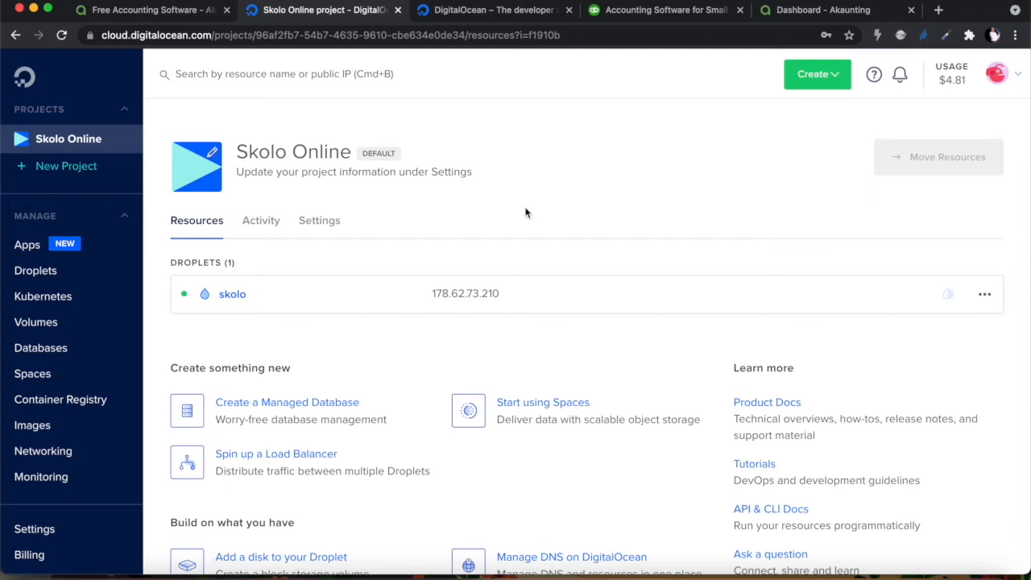
left_click(143, 12)
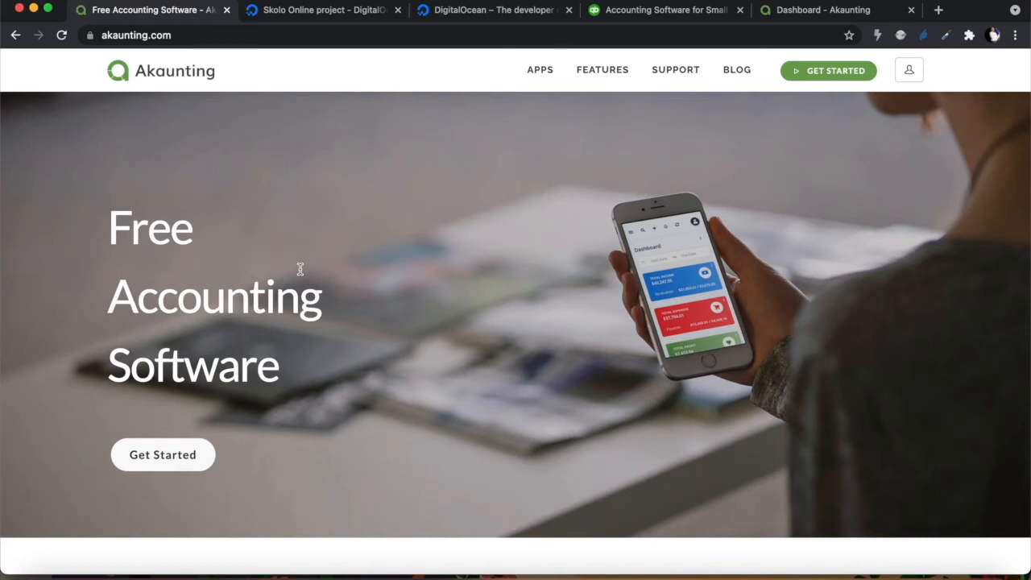
Switch between the Akaunting and Skolo Online tabs, ending on the skolo droplet's project dashboard
left_click(339, 11)
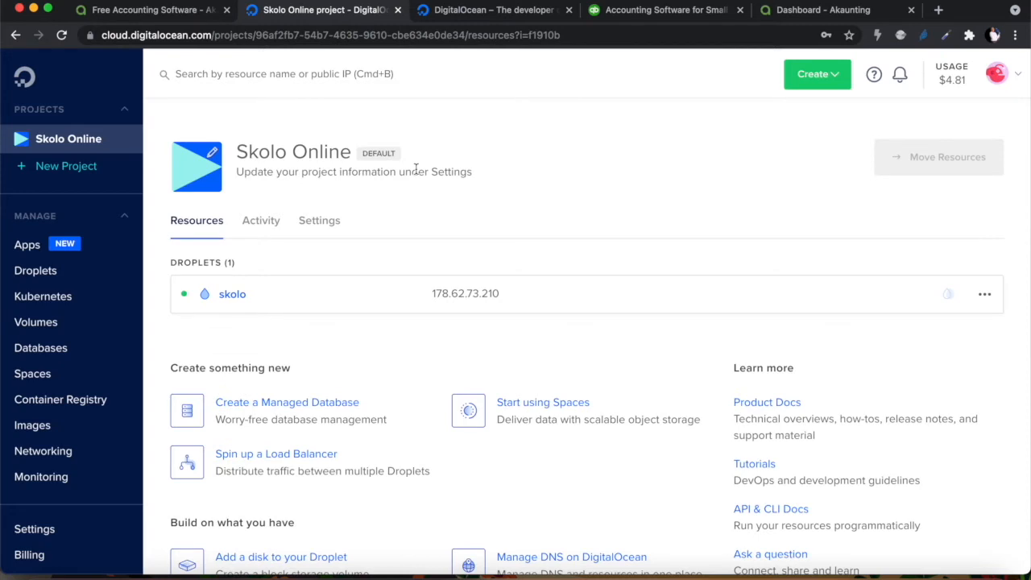
left_click(171, 11)
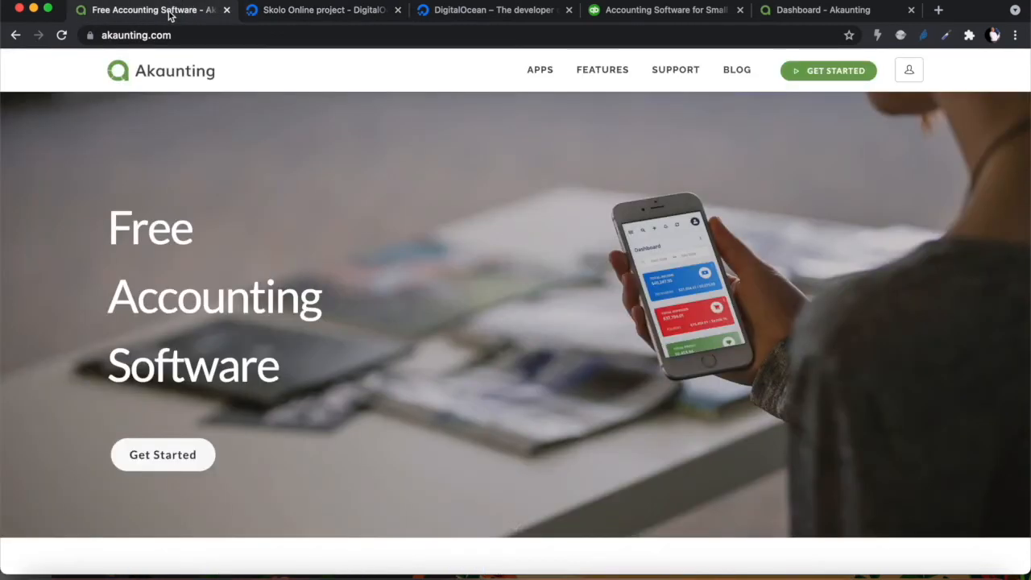
left_click(316, 12)
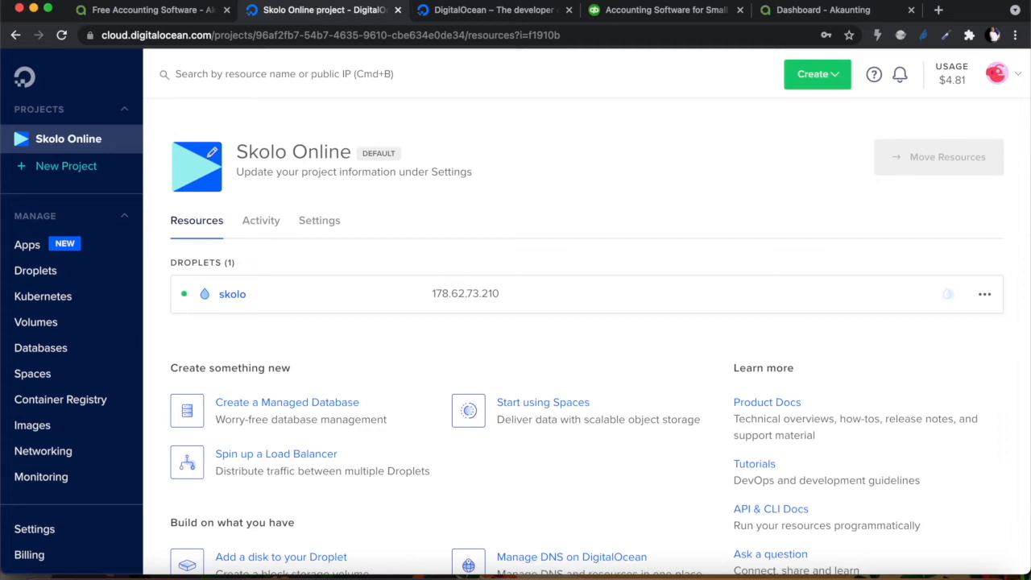
Start a new droplet via Create > Droplets and list the Marketplace images under Choose an image
left_click(808, 75)
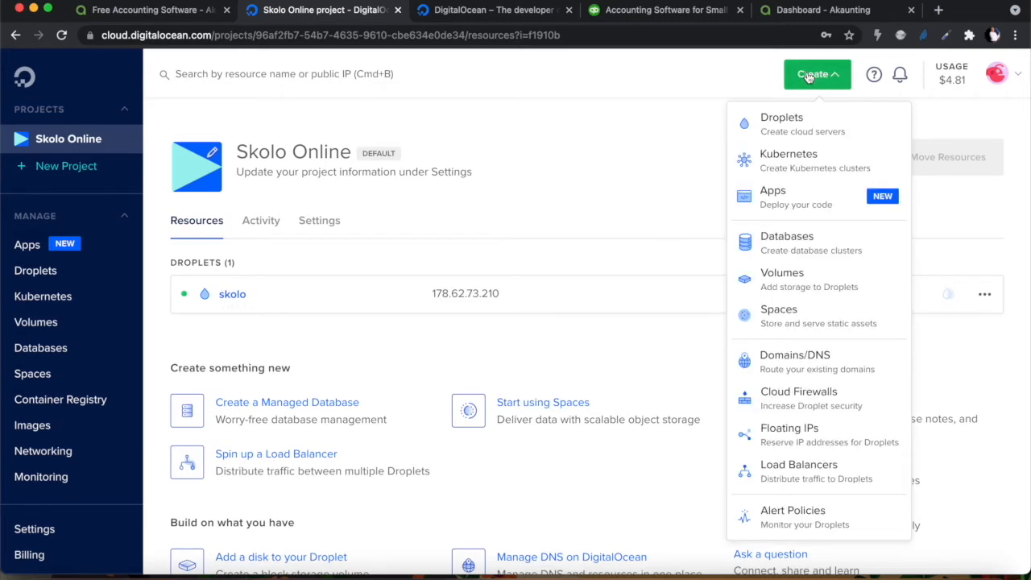
left_click(785, 129)
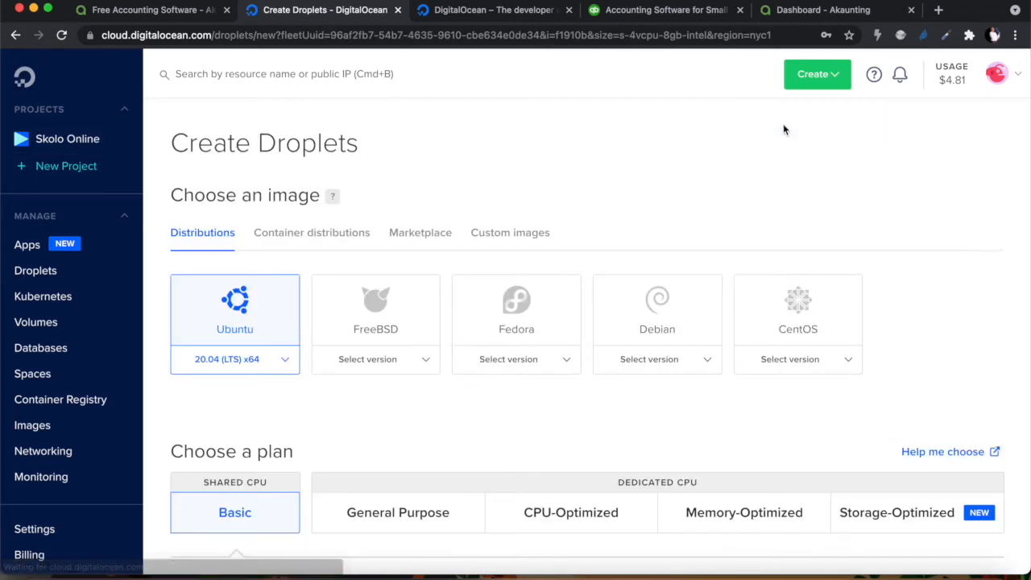
scroll(612, 366, "down", 5)
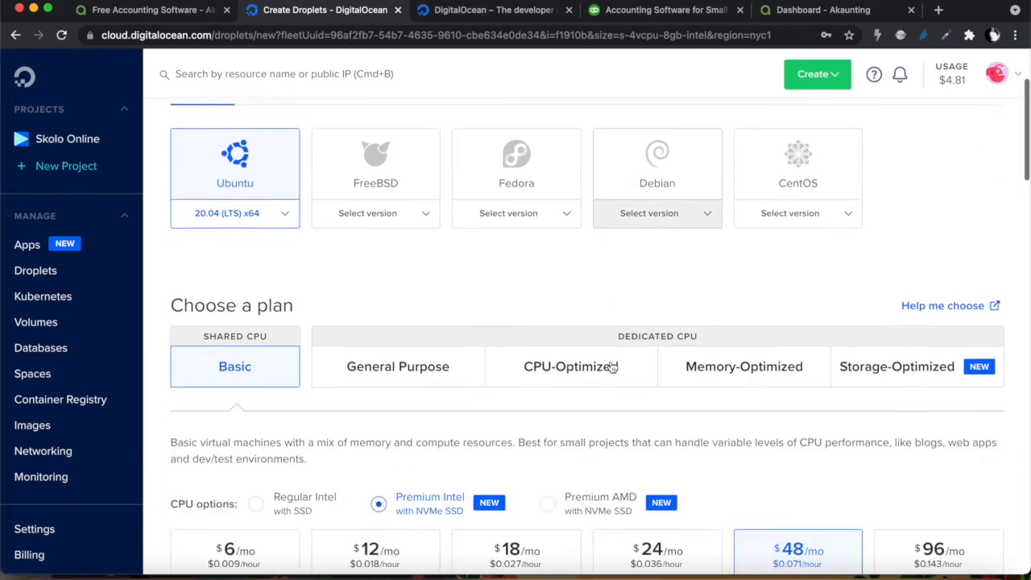
scroll(611, 362, "up", 5)
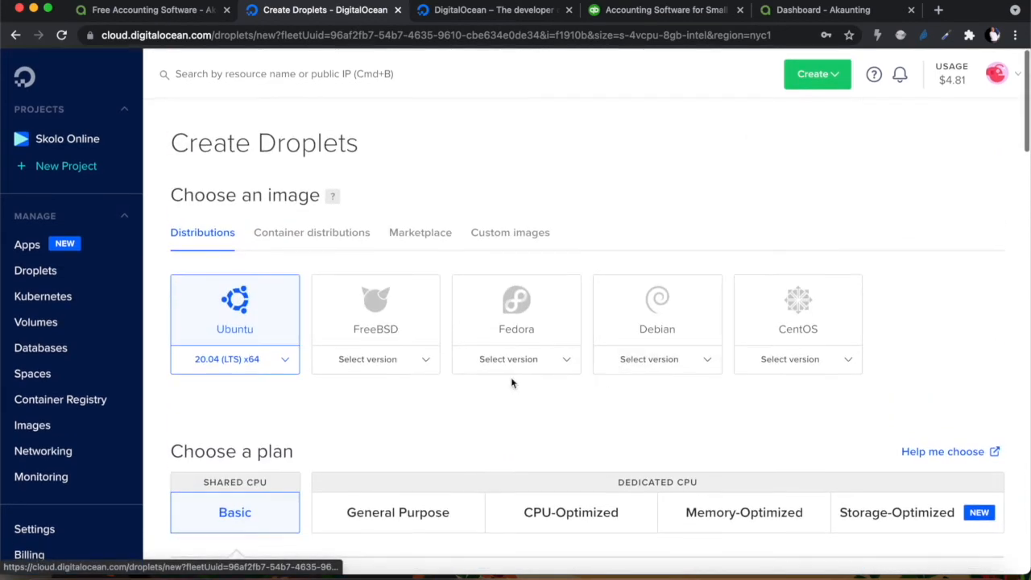
scroll(500, 422, "down", 5)
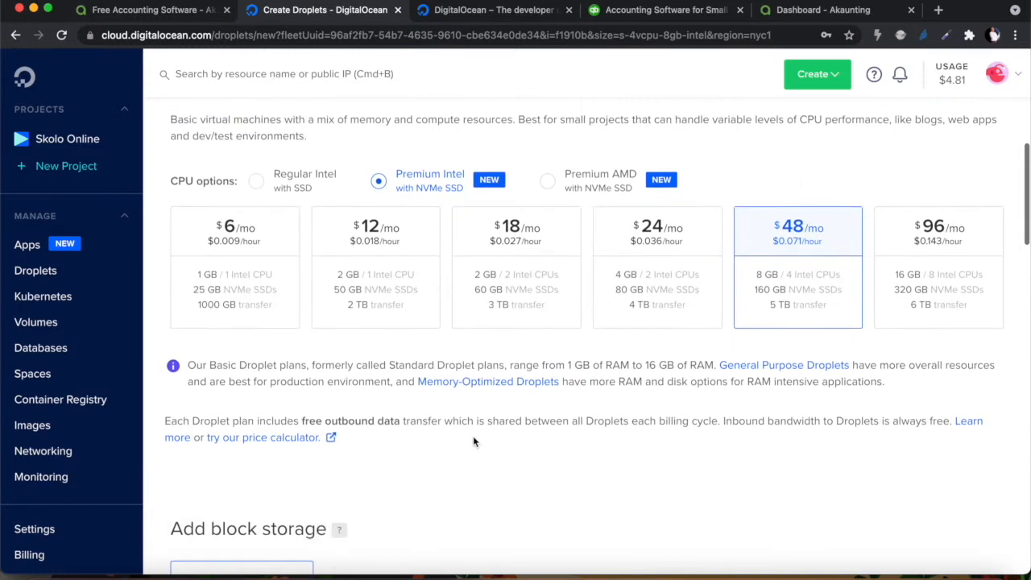
scroll(322, 281, "up", 5)
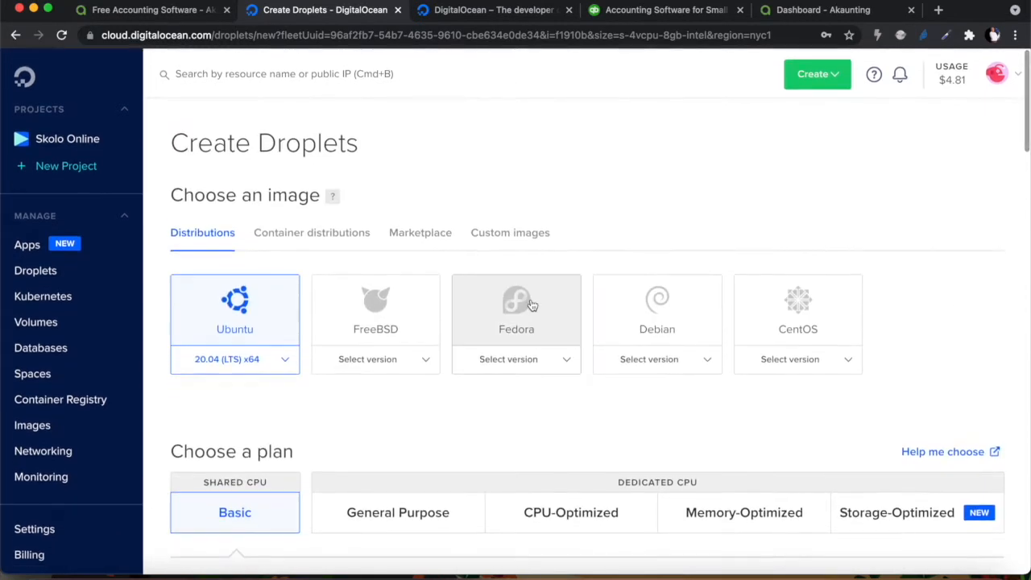
left_click(435, 233)
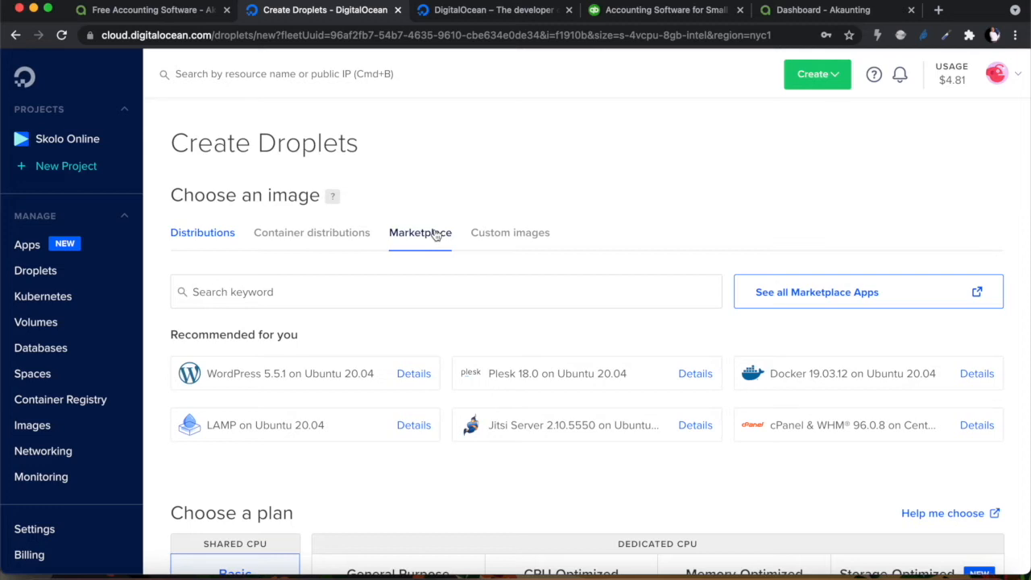
Open the full Marketplace catalogue in a new tab with 'See all Marketplace Apps'
scroll(310, 378, "down", 1)
scroll(311, 377, "up", 1)
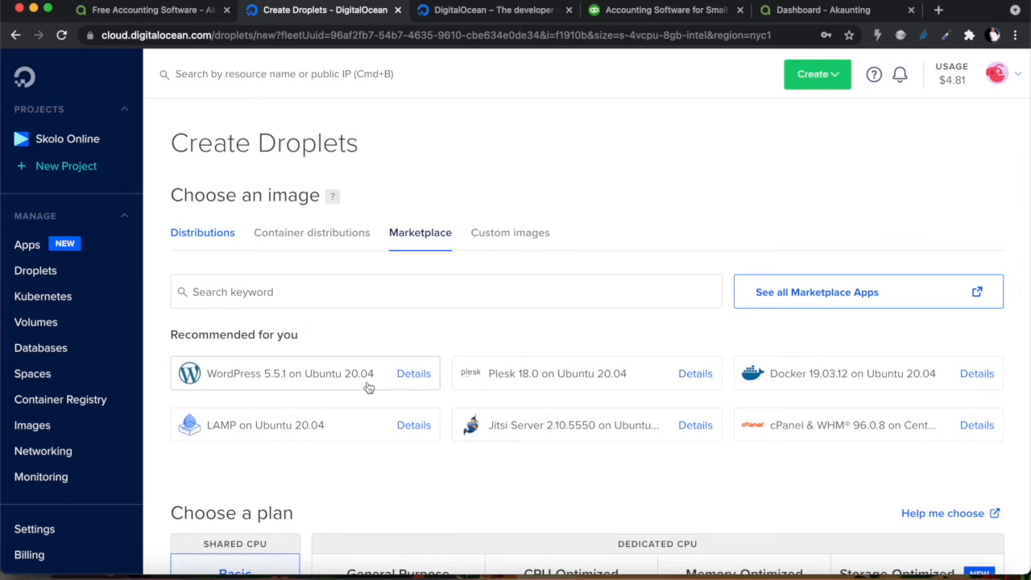
left_click(825, 294)
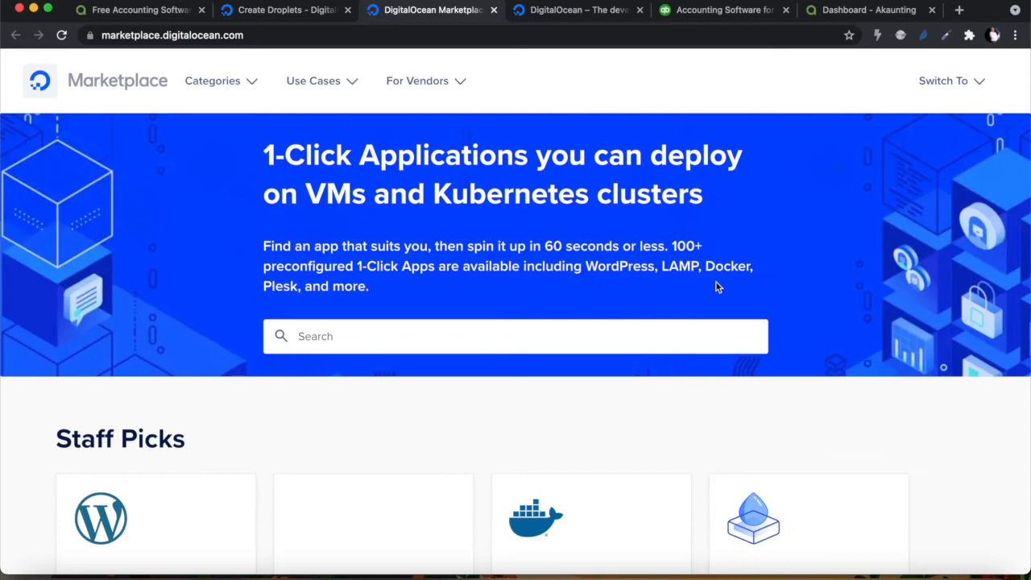
Browse the Marketplace home page and open the All Solutions category listing with 'See all categories'
scroll(319, 425, "down", 5)
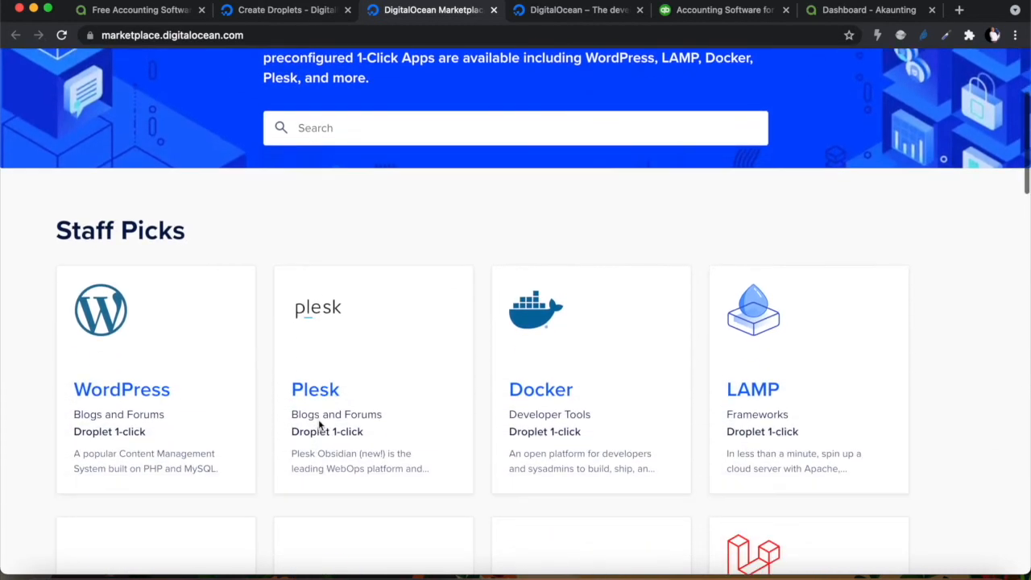
scroll(319, 425, "down", 3)
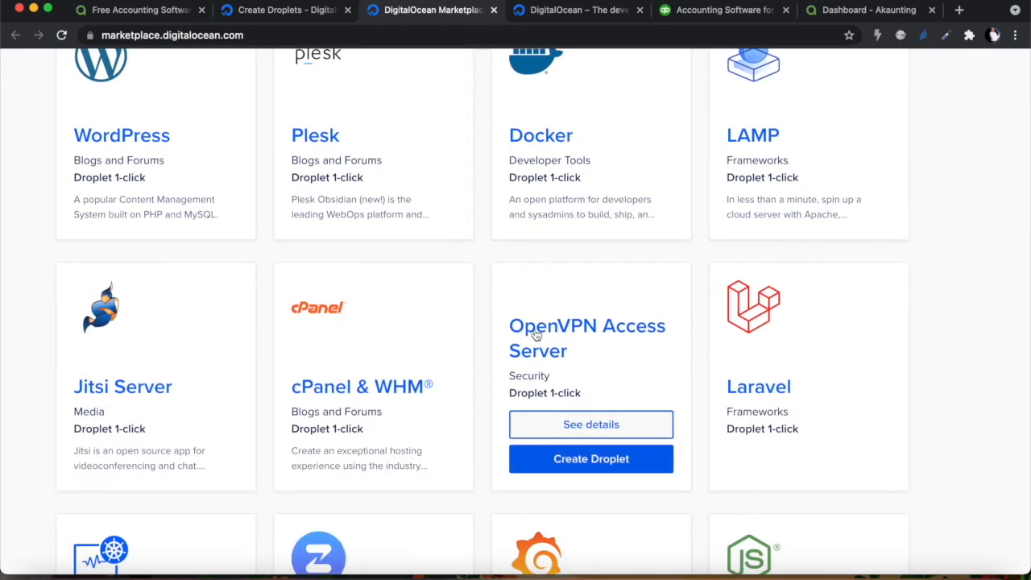
scroll(486, 335, "up", 4)
mouse_move(185, 366)
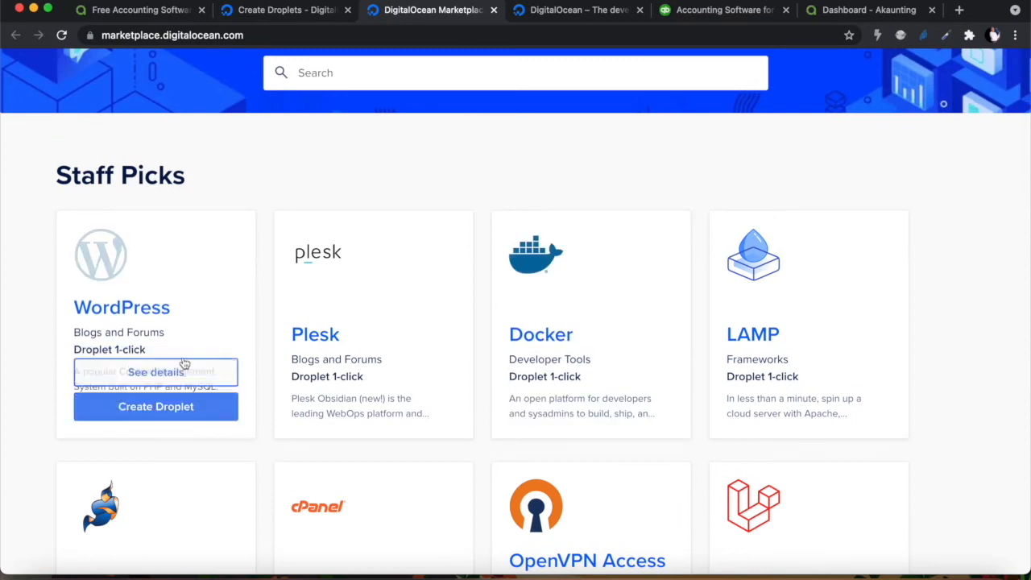
scroll(257, 423, "down", 4)
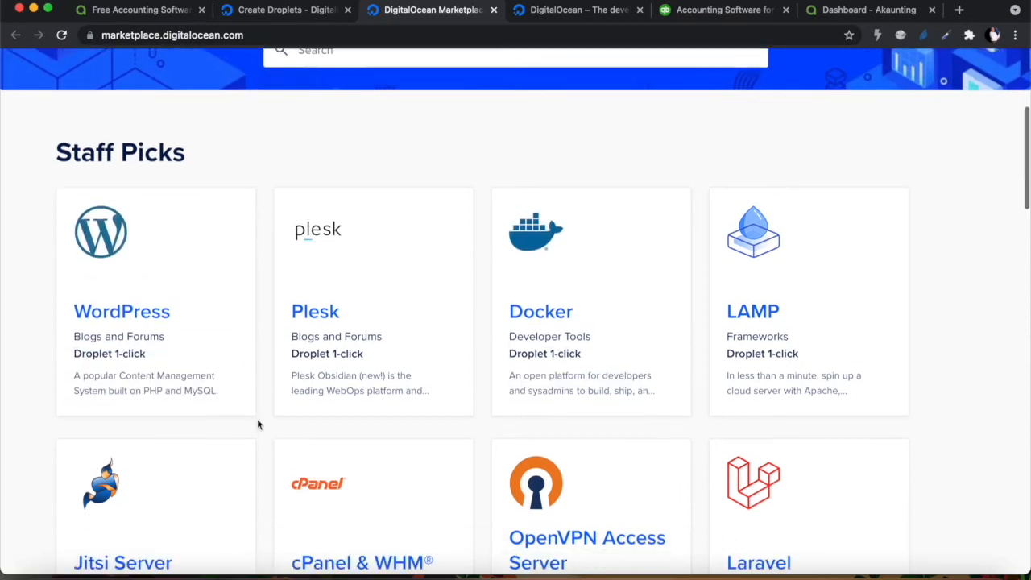
scroll(258, 425, "down", 12)
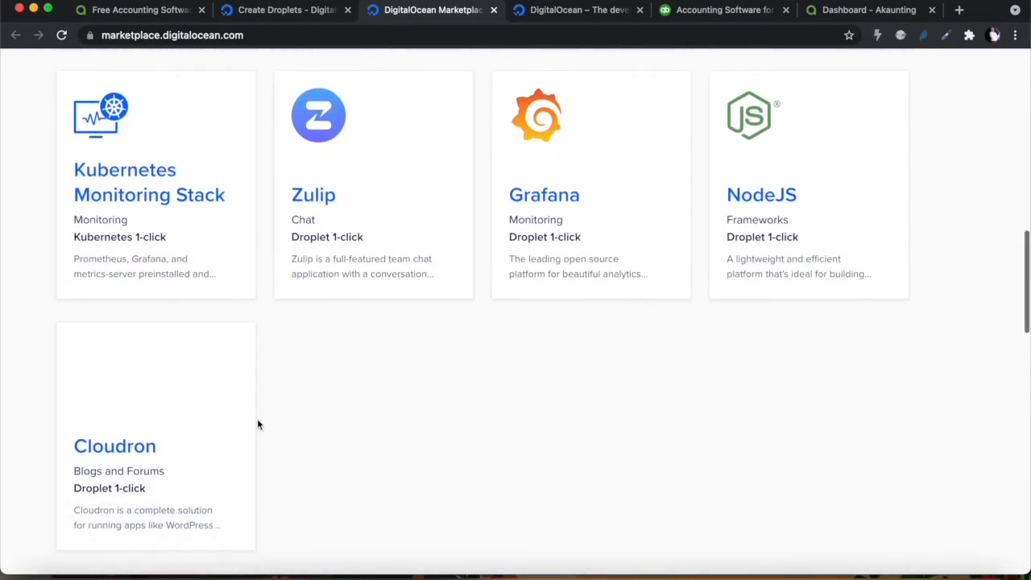
scroll(257, 424, "down", 9)
scroll(273, 411, "up", 2)
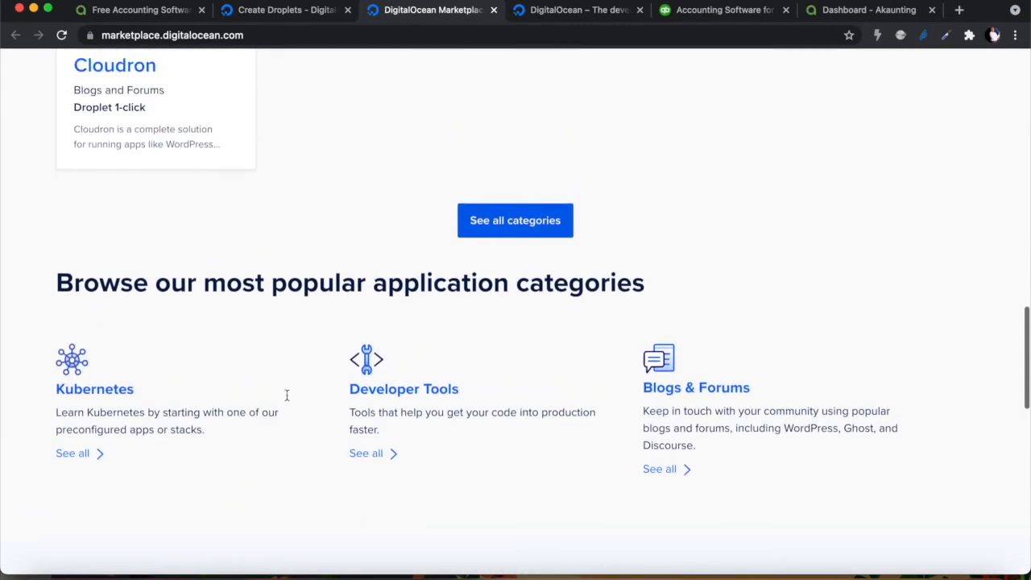
left_click(532, 230)
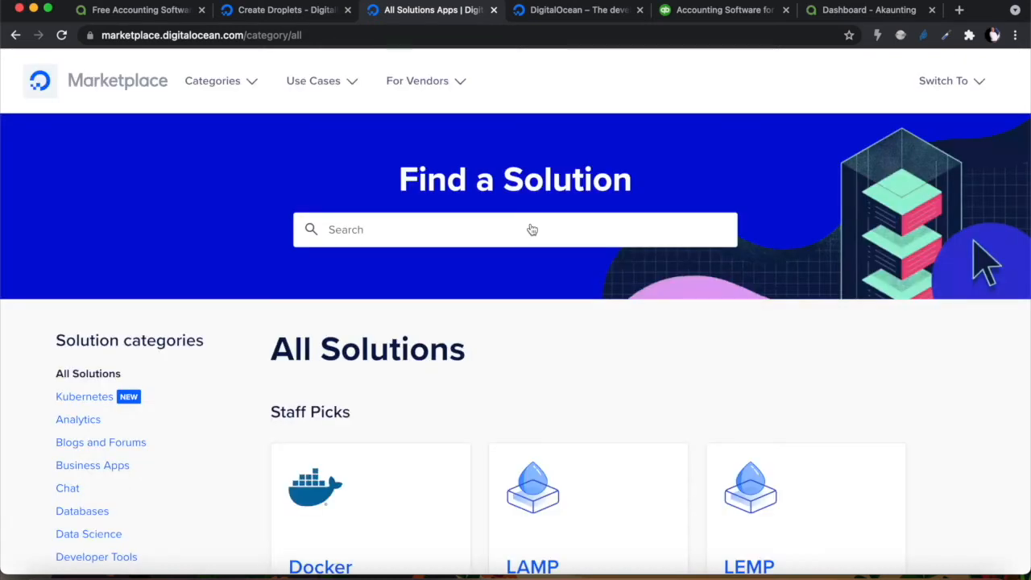
scroll(532, 230, "down", 5)
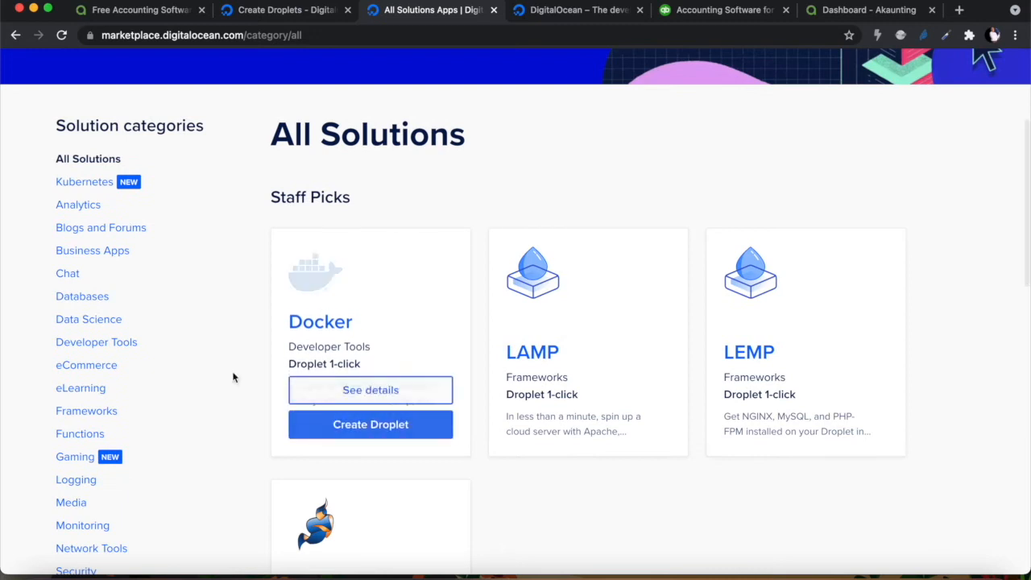
scroll(235, 377, "down", 1)
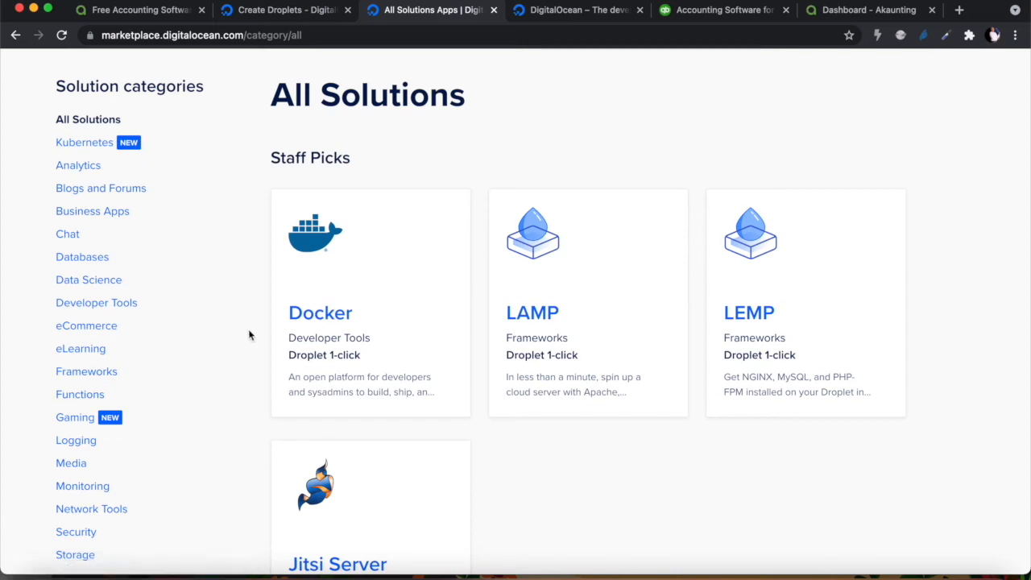
scroll(249, 335, "down", 1)
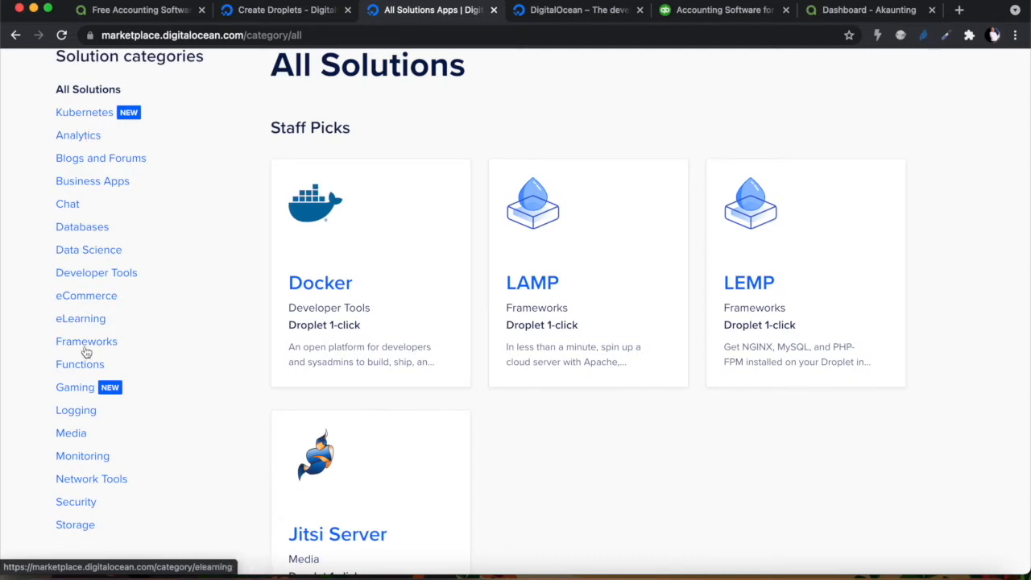
Filter the Marketplace to Business Apps and open the Akaunting app's details page
left_click(87, 185)
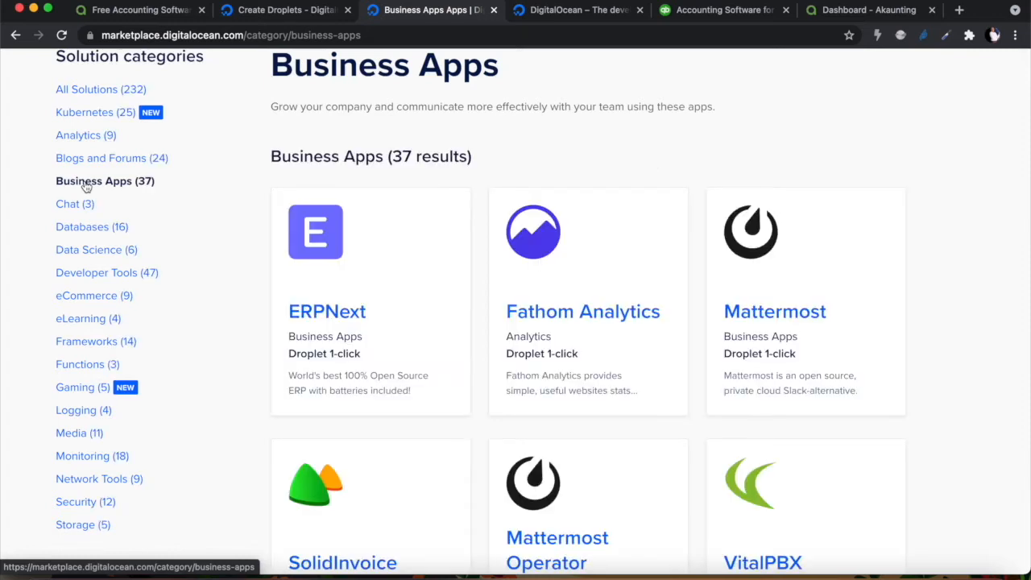
scroll(636, 326, "down", 5)
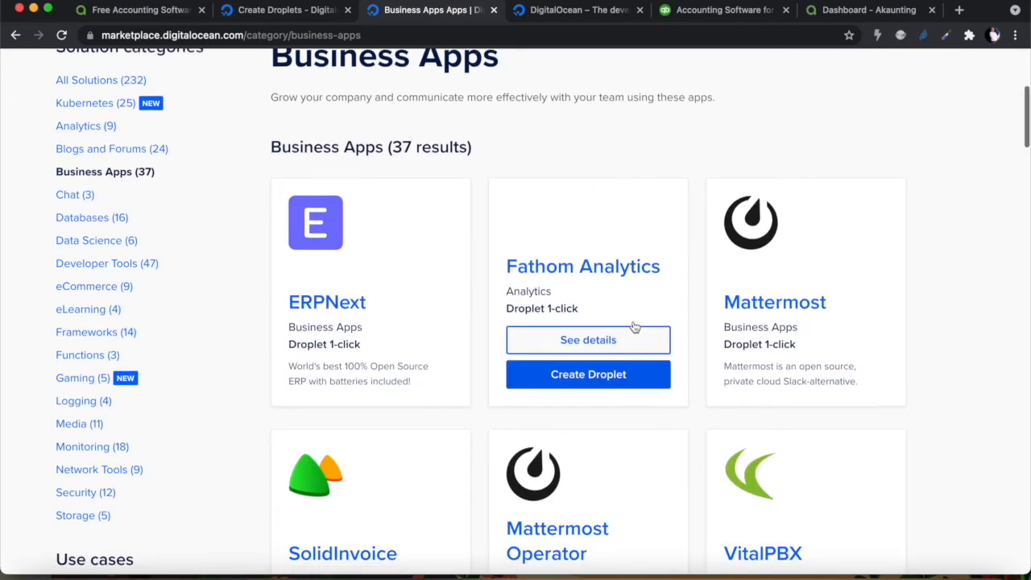
scroll(923, 281, "up", 3)
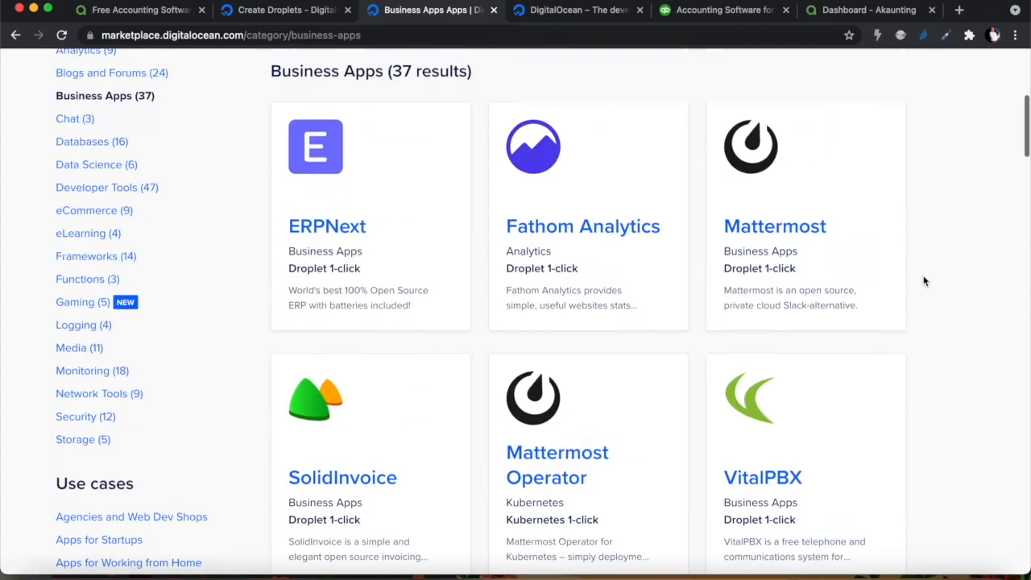
scroll(924, 281, "down", 1)
scroll(925, 281, "down", 4)
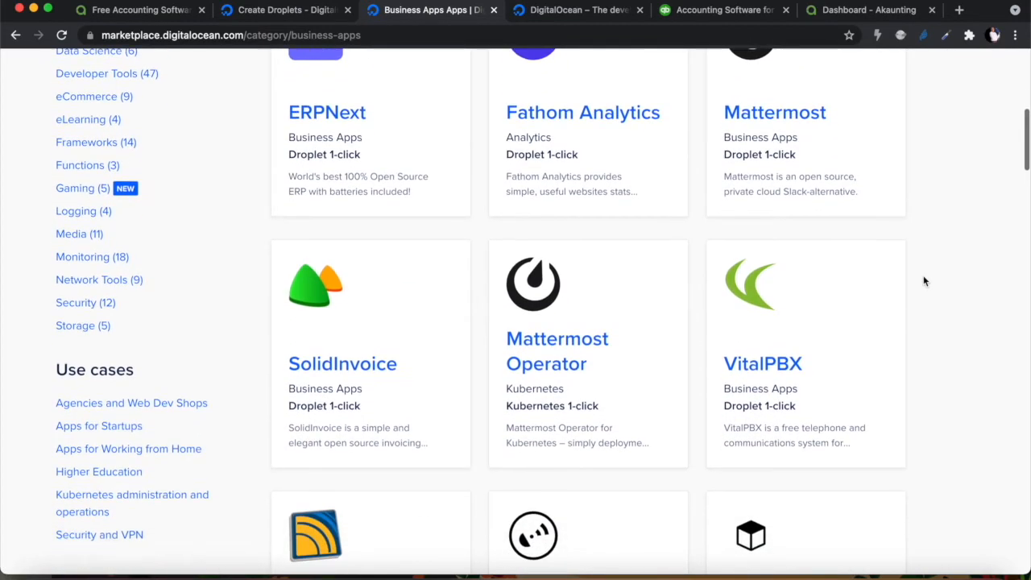
scroll(925, 281, "down", 10)
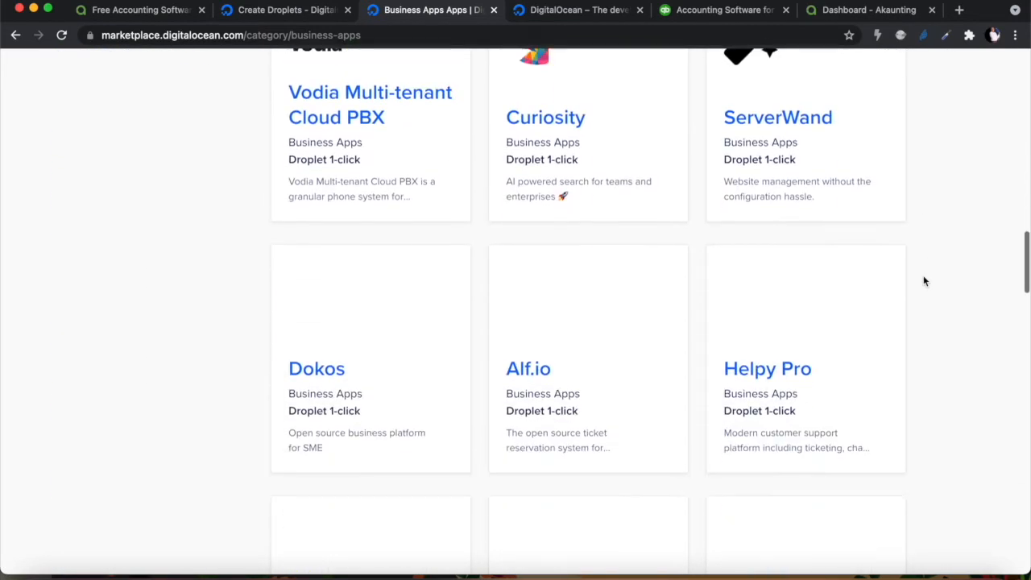
scroll(924, 281, "down", 12)
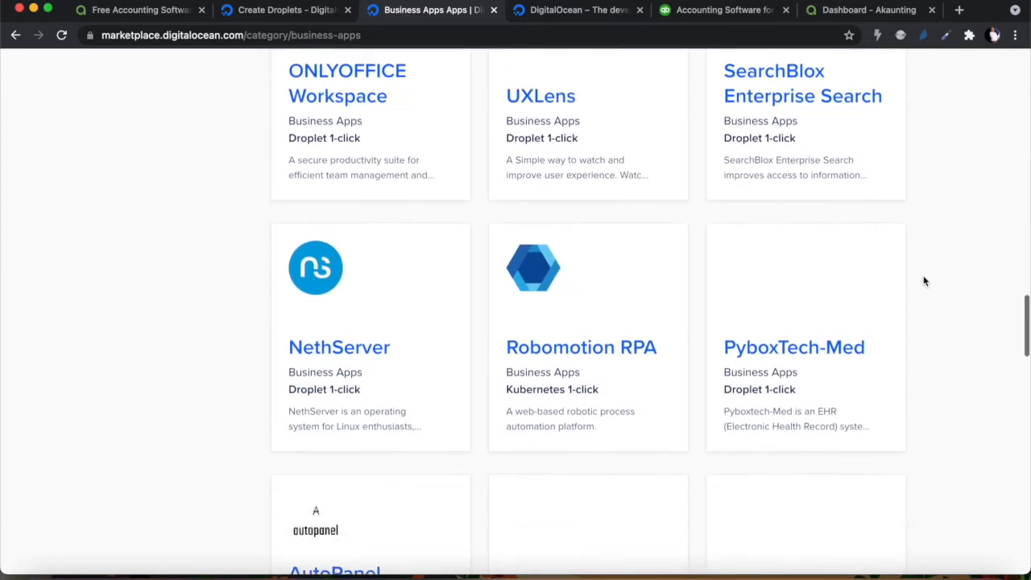
scroll(925, 281, "down", 12)
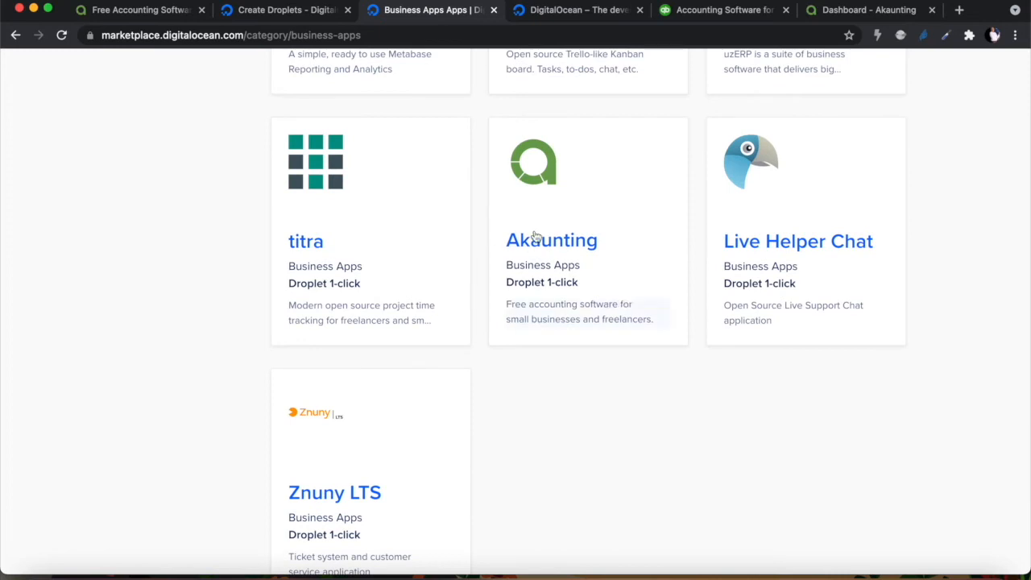
mouse_move(567, 278)
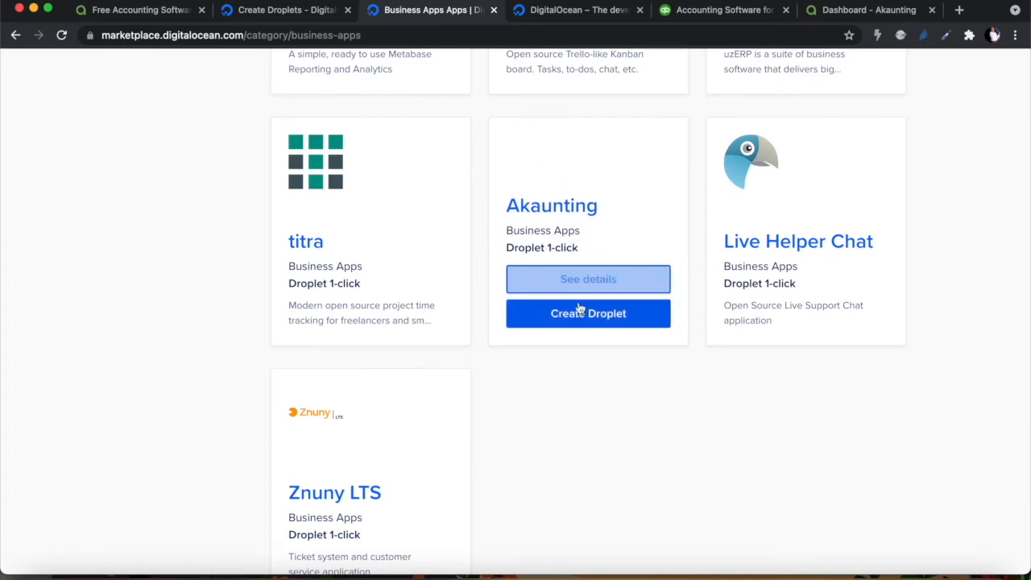
left_click(578, 285)
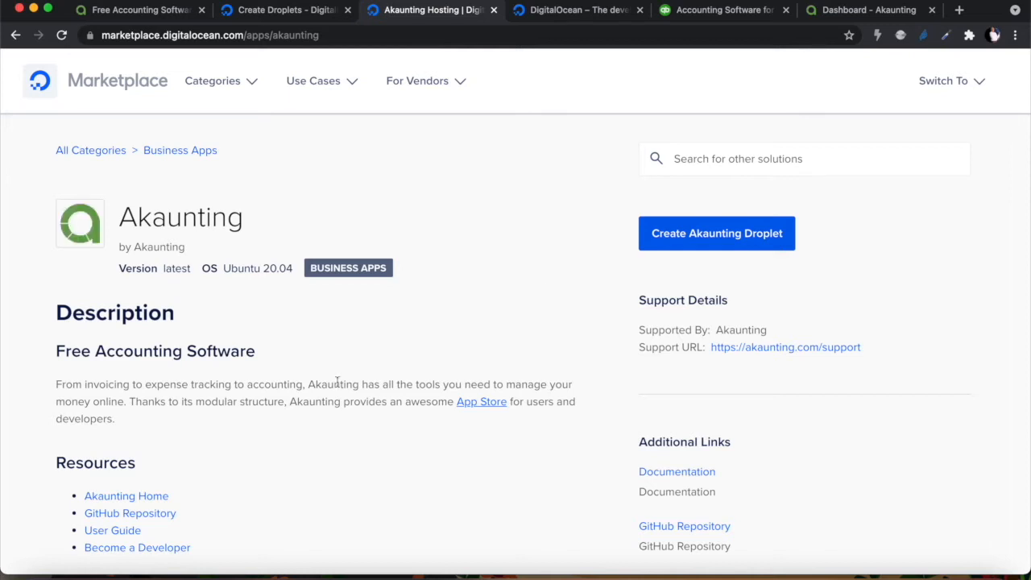
Highlight the default login email in Akaunting's getting-started notes, then create an Akaunting droplet
scroll(325, 470, "down", 10)
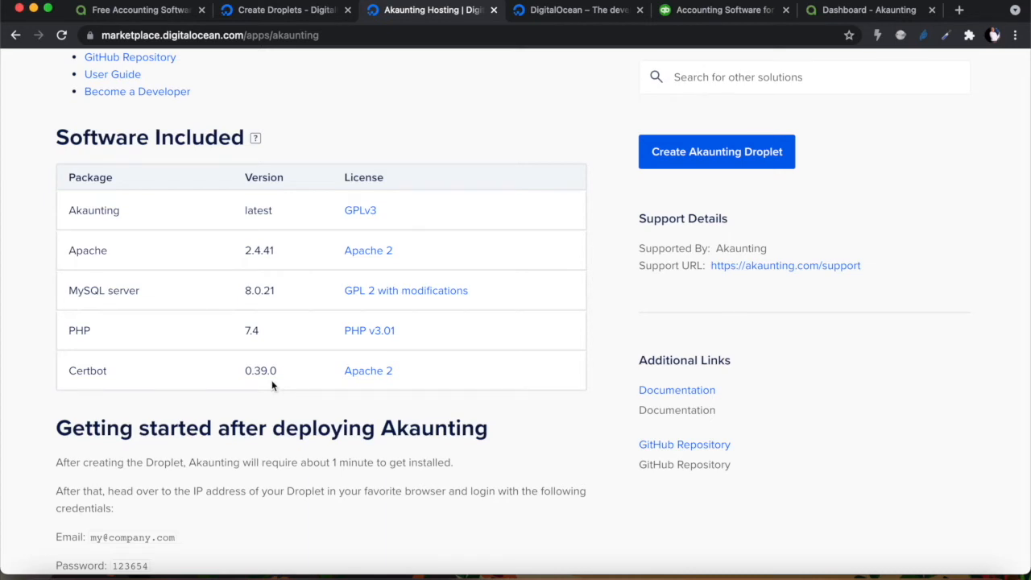
scroll(272, 385, "down", 1)
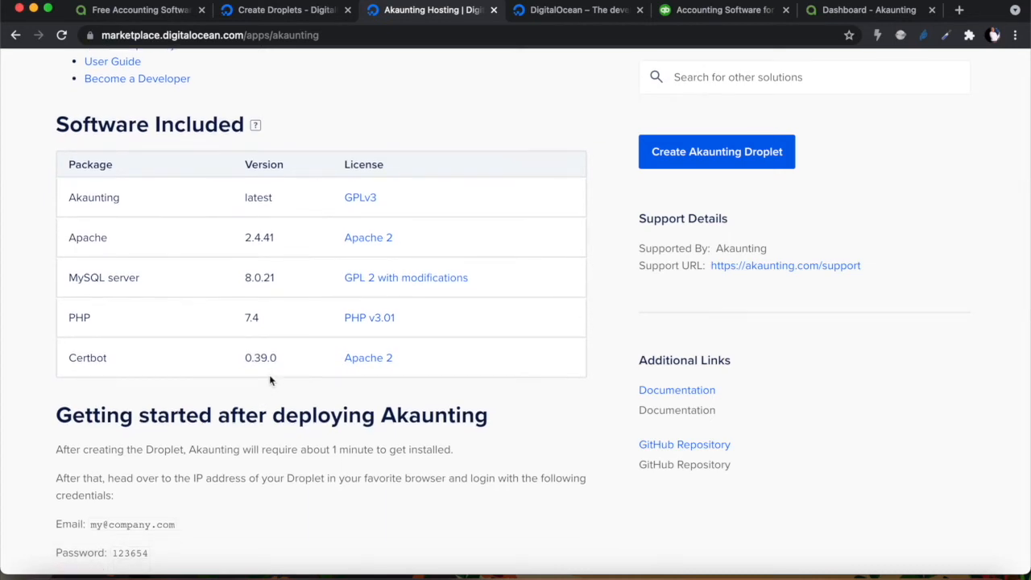
scroll(489, 410, "down", 5)
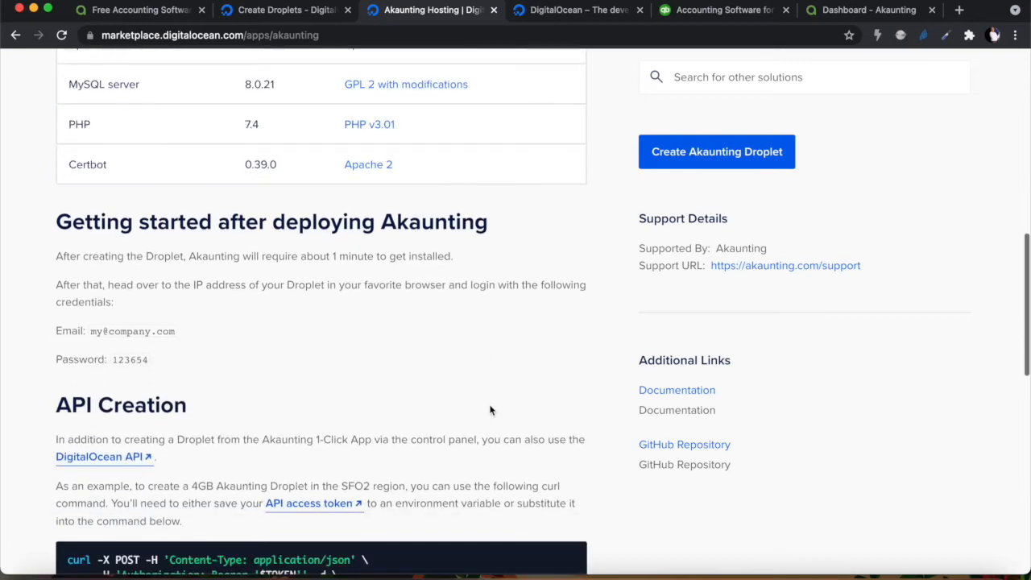
scroll(368, 320, "down", 1)
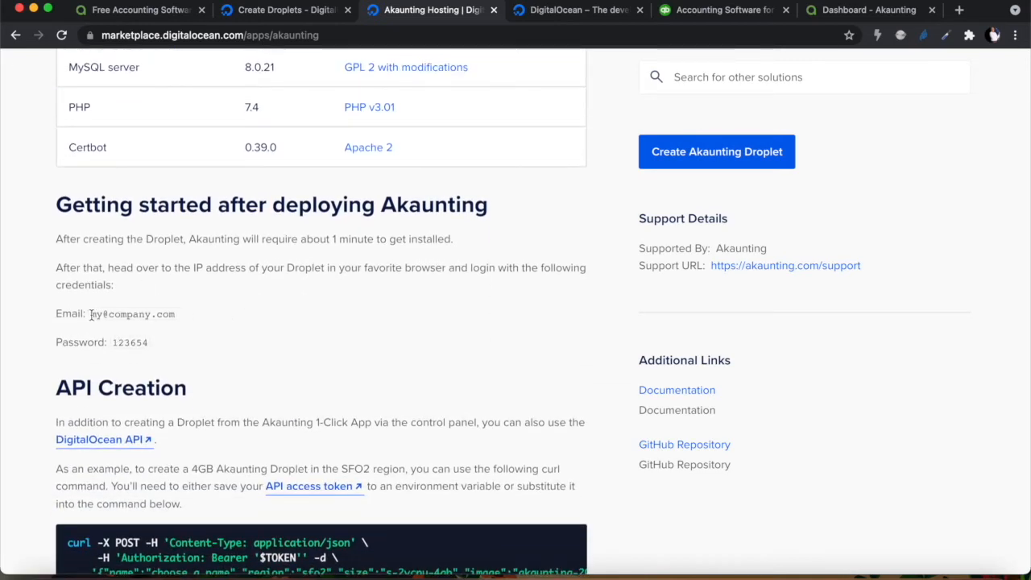
left_click_drag(90, 314, 173, 323)
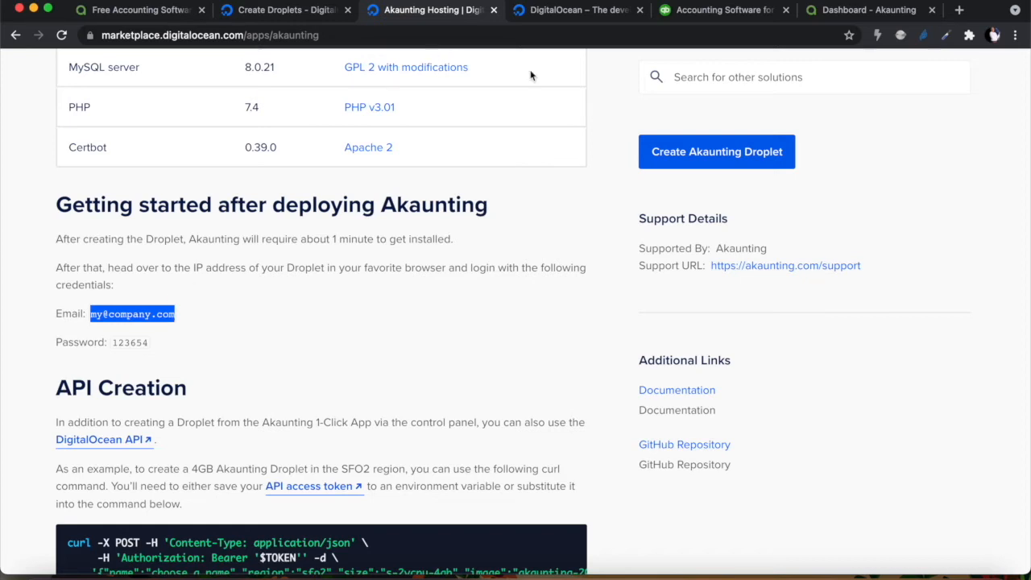
left_click(722, 157)
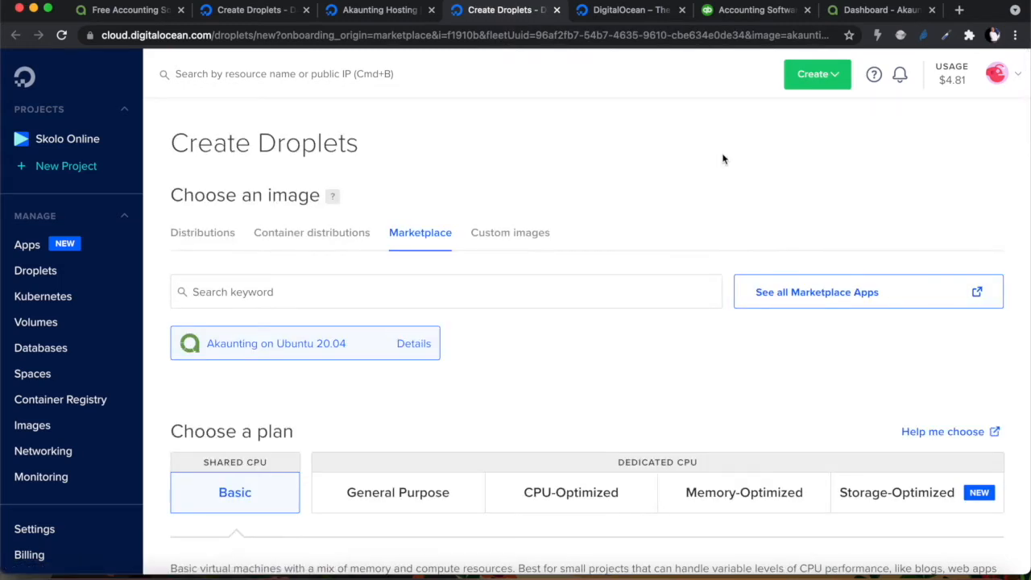
Choose Regular Intel with SSD and the $5/mo Basic plan (1 GB, 1 CPU, 25 GB)
scroll(417, 462, "down", 5)
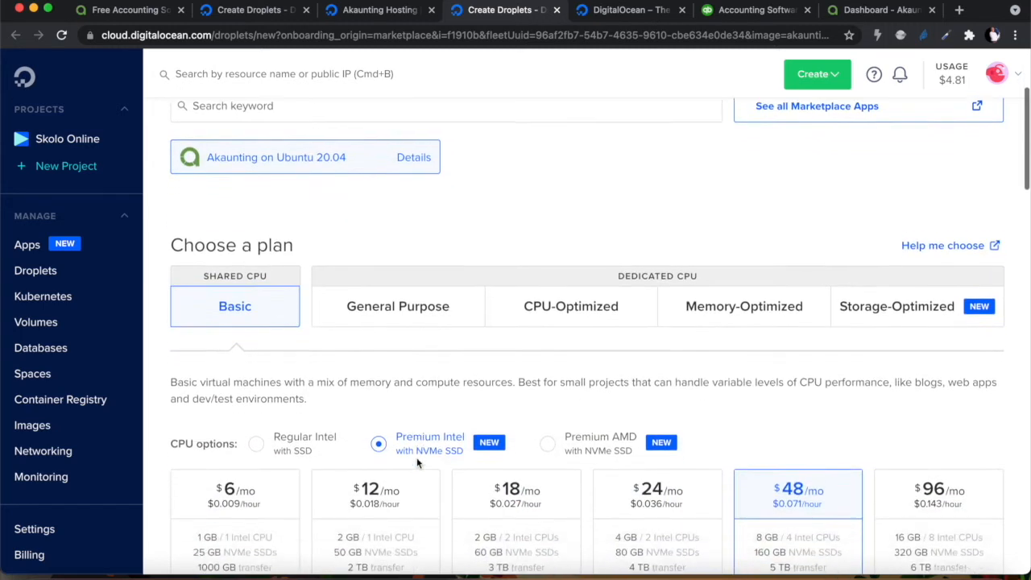
scroll(443, 210, "up", 3)
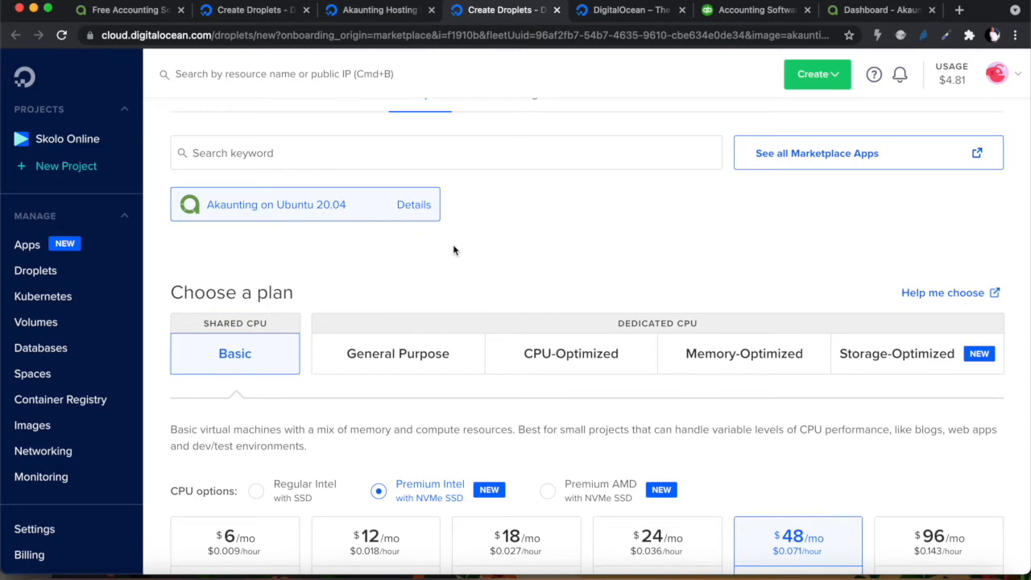
scroll(453, 245, "down", 3)
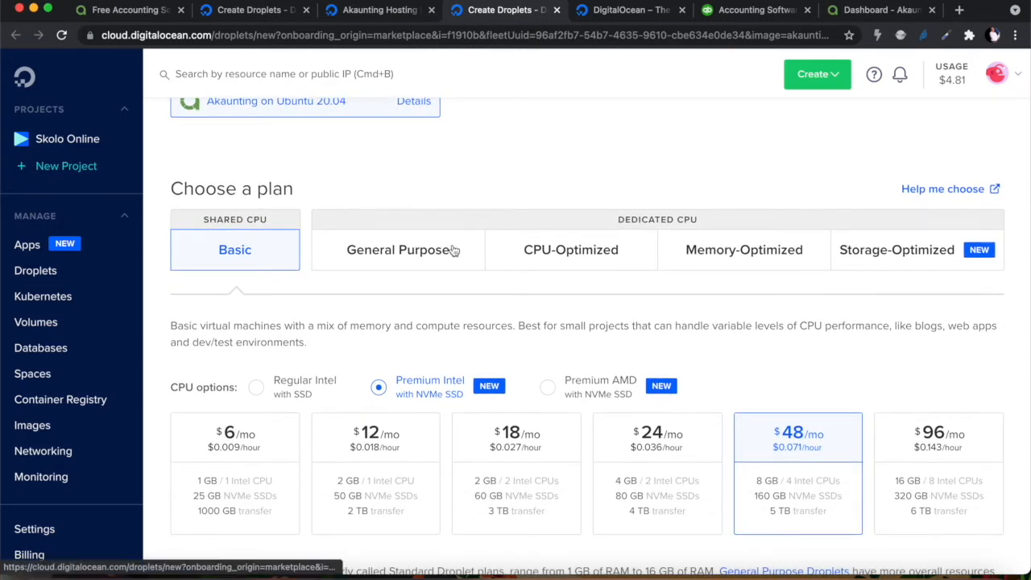
scroll(453, 250, "down", 2)
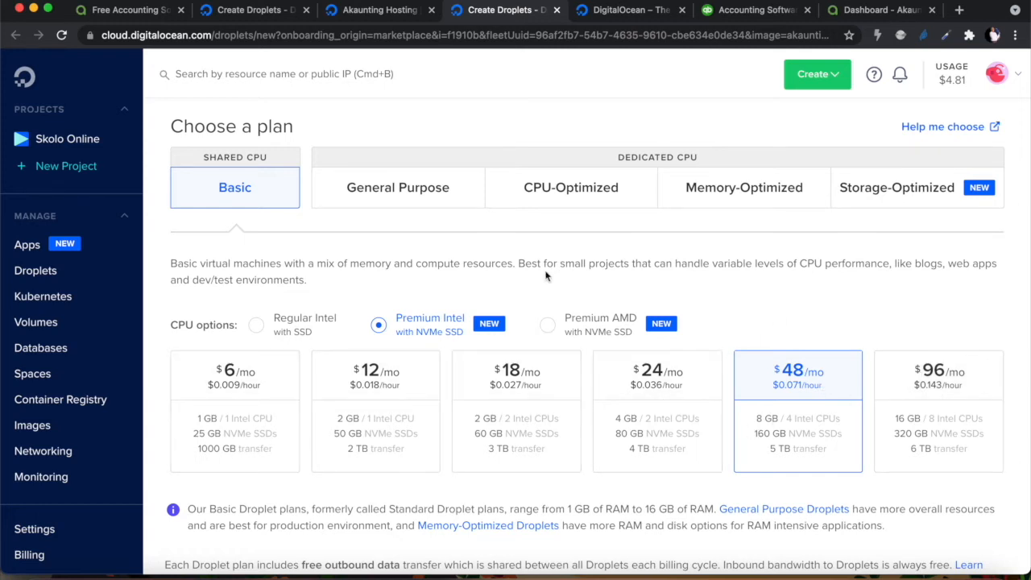
scroll(546, 275, "up", 1)
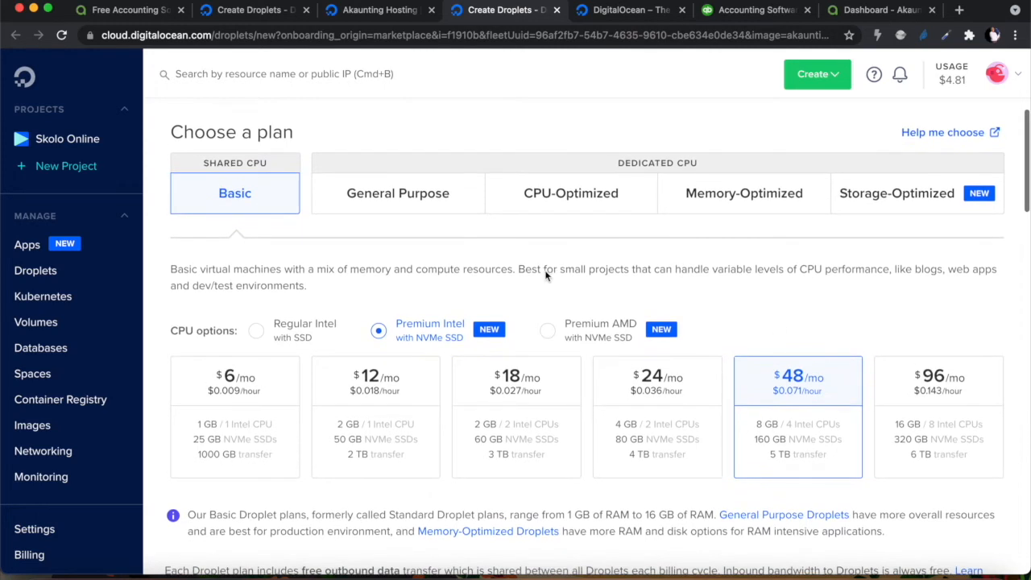
left_click(254, 331)
scroll(364, 425, "down", 3)
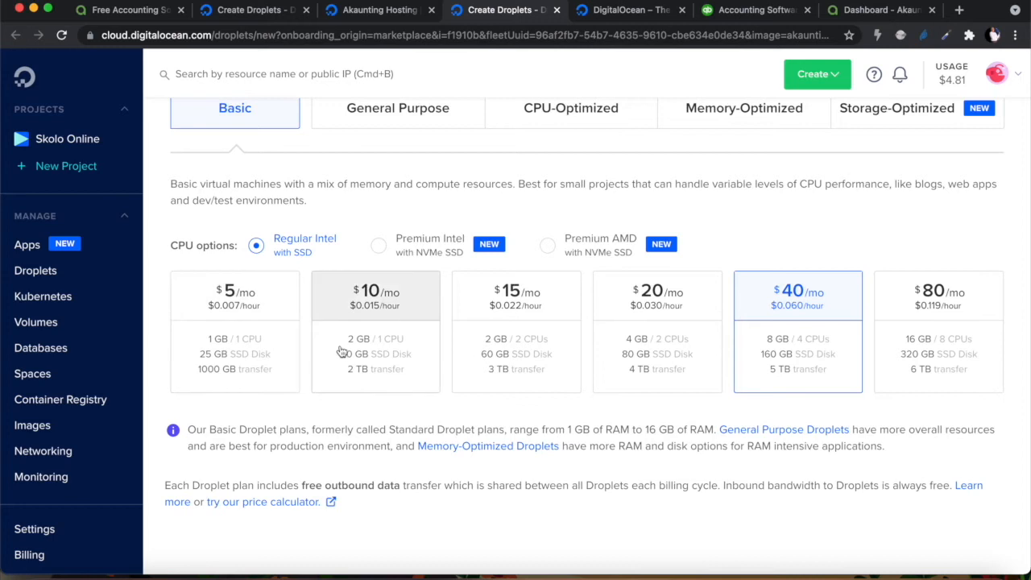
left_click(245, 317)
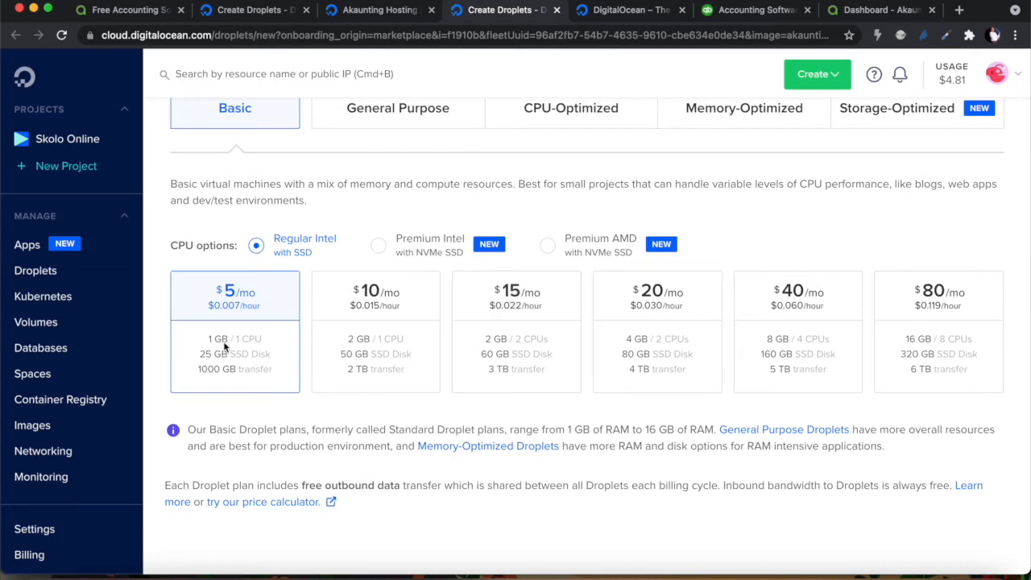
scroll(319, 449, "down", 1)
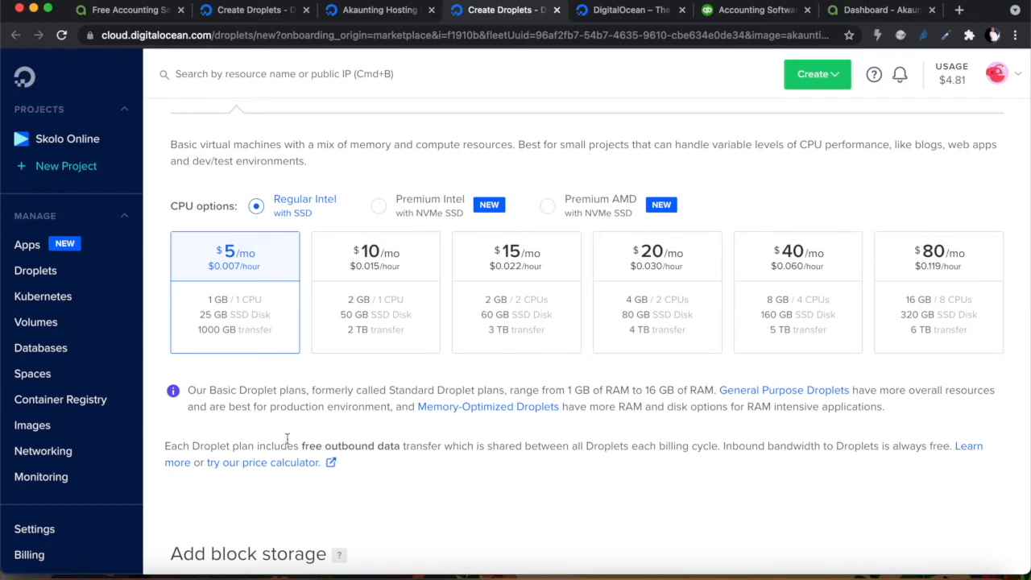
scroll(288, 444, "down", 5)
scroll(288, 445, "down", 3)
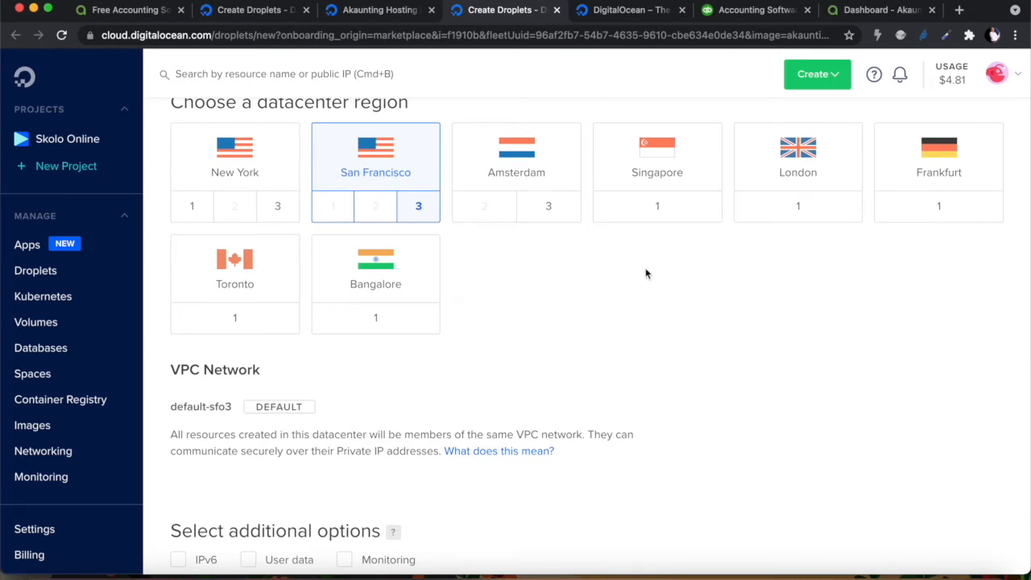
Place the droplet in the London datacenter and enable IPv6
left_click(800, 164)
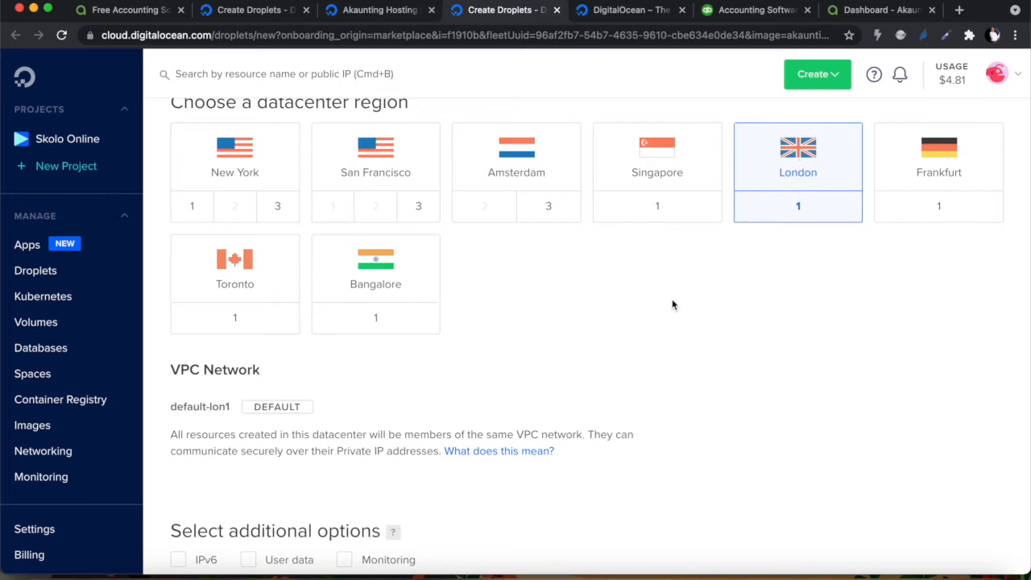
scroll(495, 330, "down", 2)
scroll(494, 329, "down", 2)
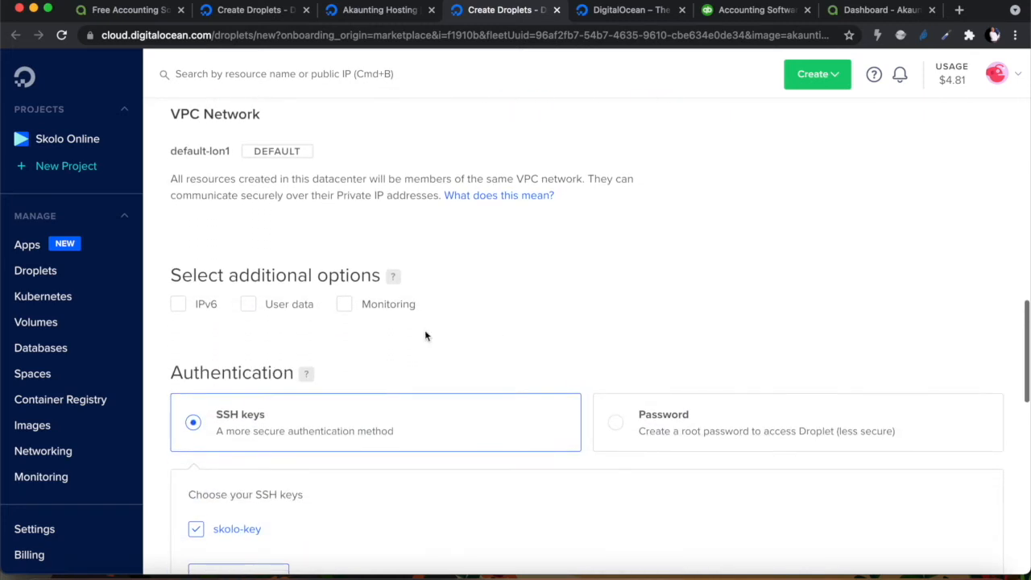
left_click(178, 305)
scroll(329, 353, "down", 2)
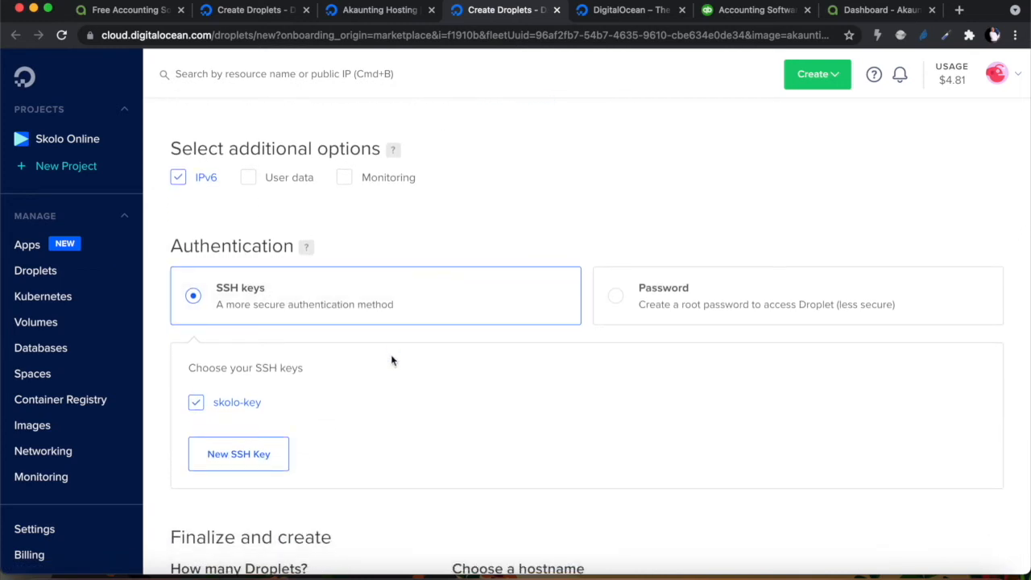
scroll(391, 360, "down", 1)
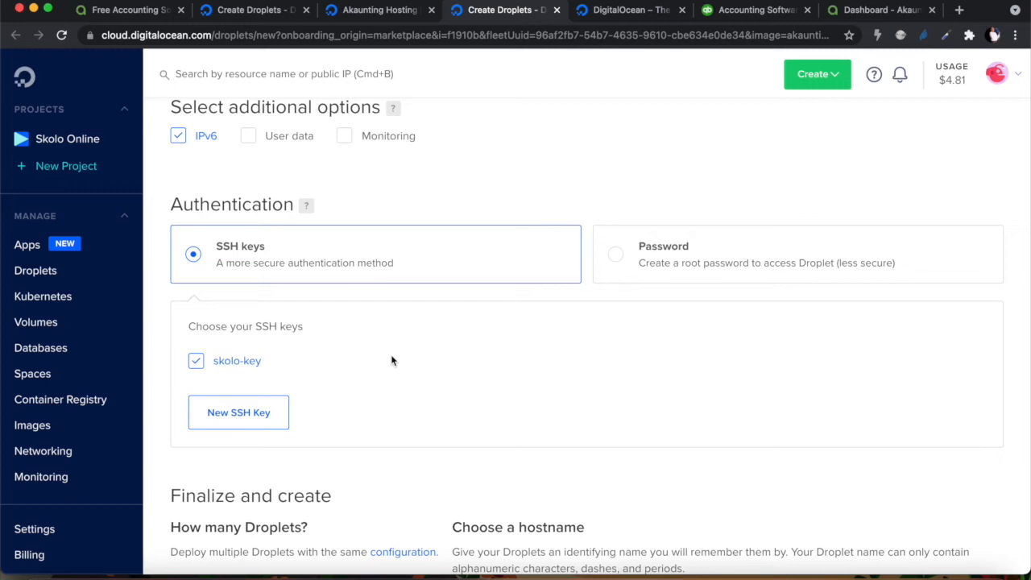
scroll(391, 360, "up", 9)
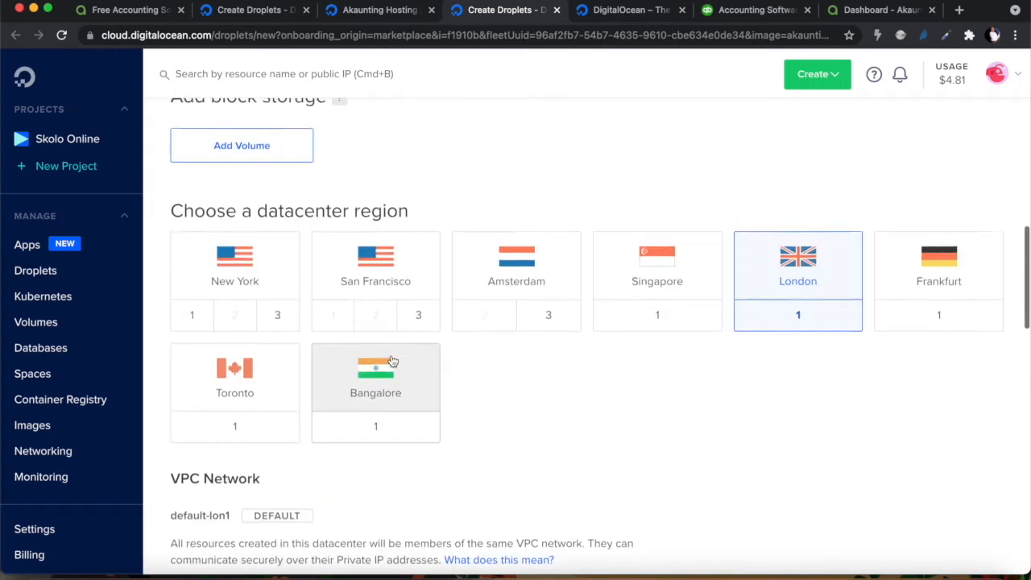
scroll(685, 483, "down", 10)
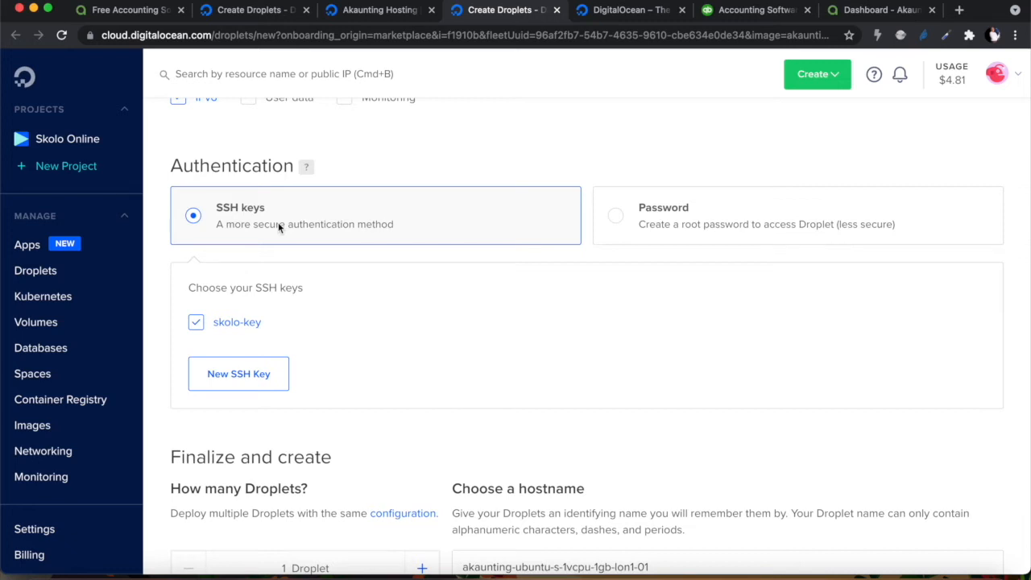
scroll(292, 321, "down", 3)
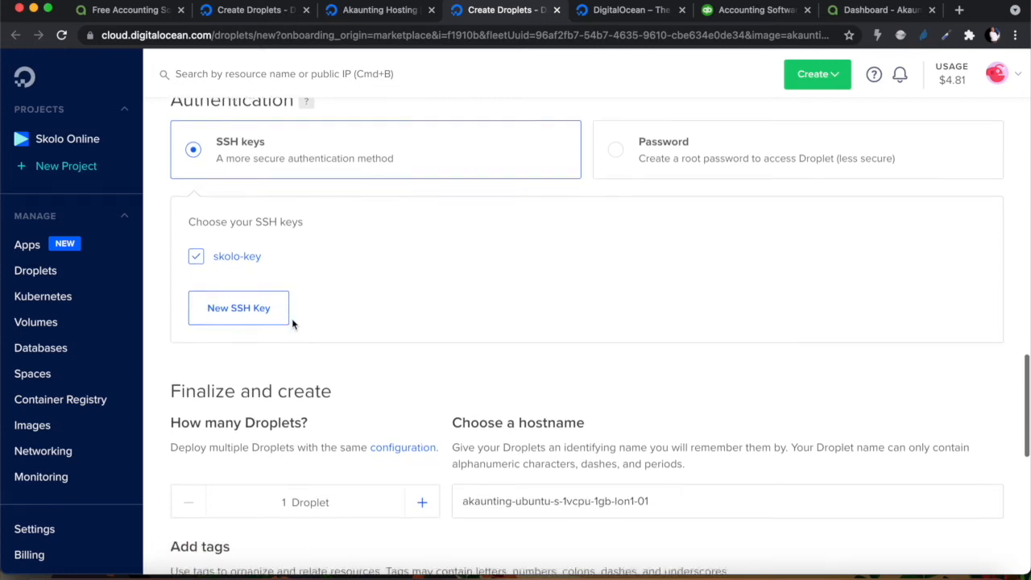
scroll(292, 323, "down", 3)
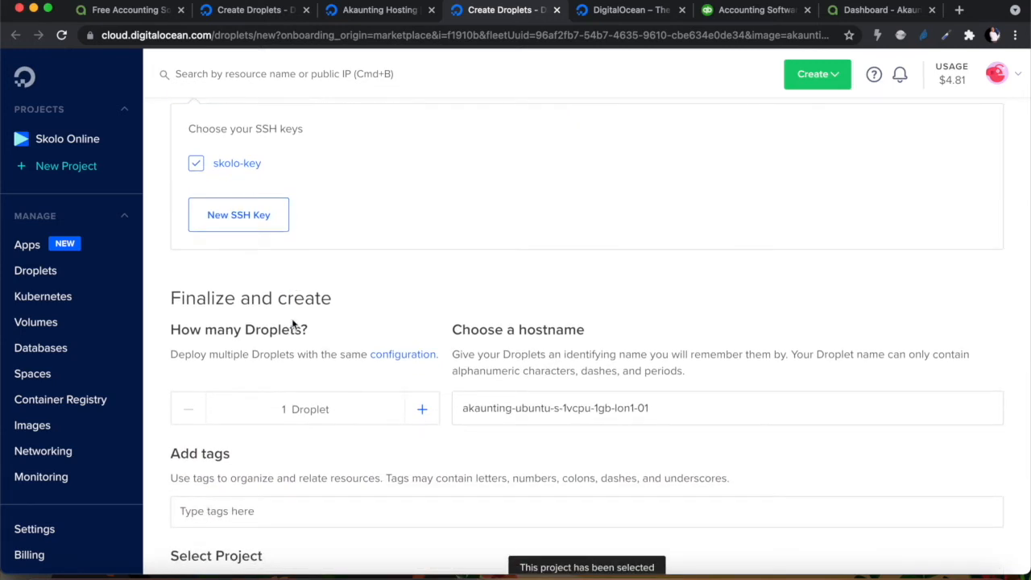
Replace the droplet's default hostname with 'skolo-online'
left_click(664, 354)
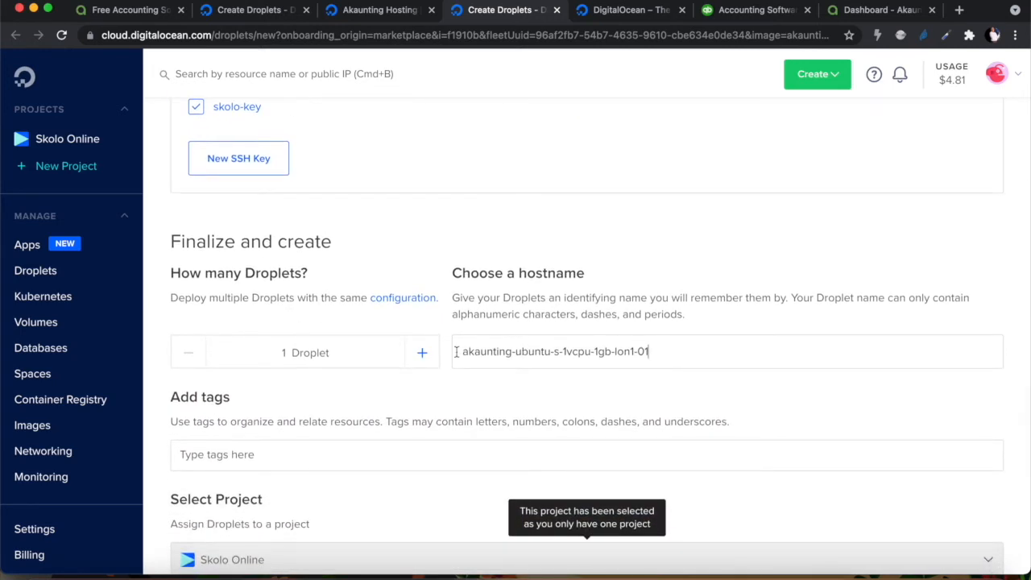
triple_click(456, 351)
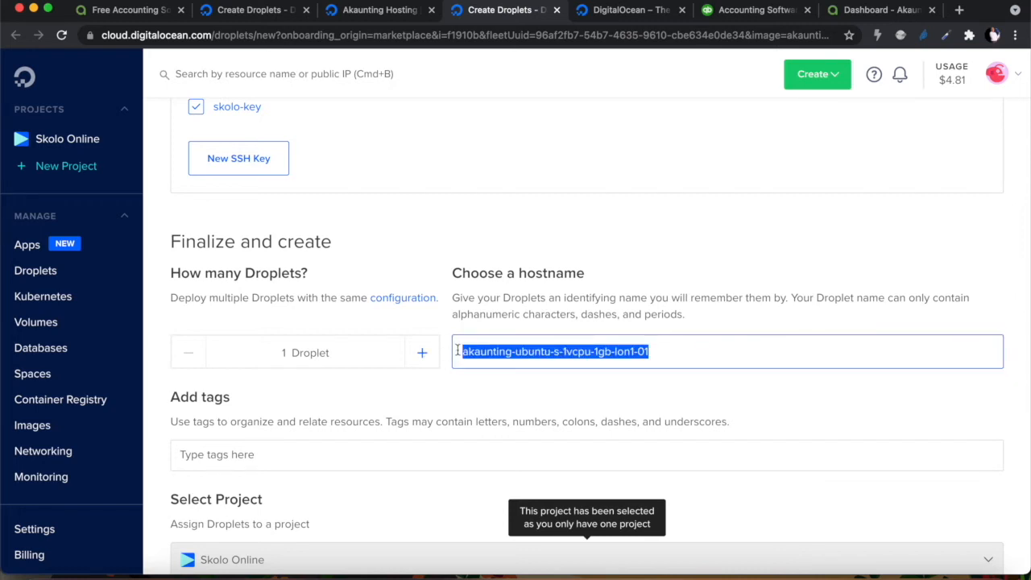
type("skolo-online")
Enable weekly backups and submit the droplet creation
scroll(496, 382, "down", 1)
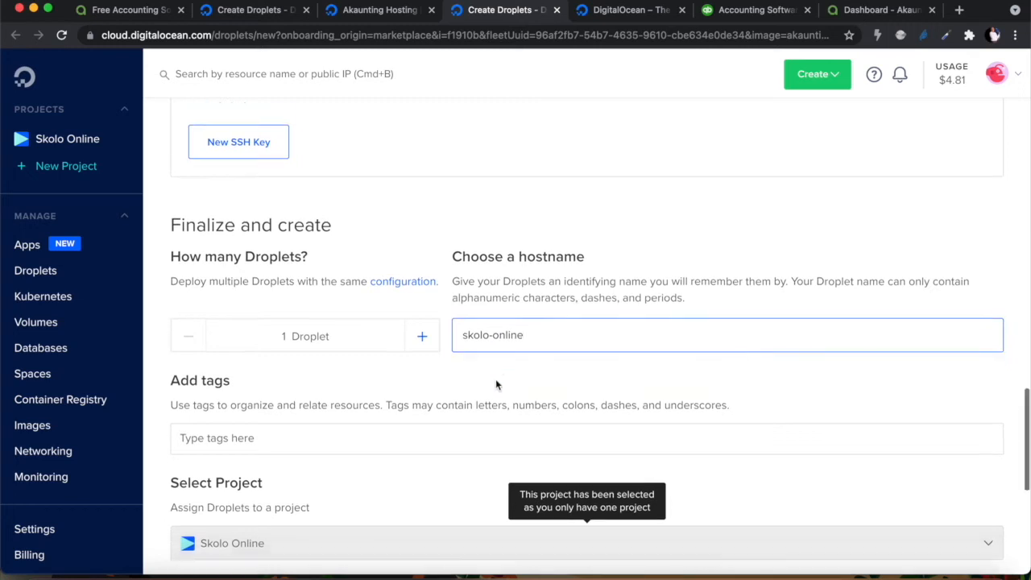
scroll(496, 383, "down", 3)
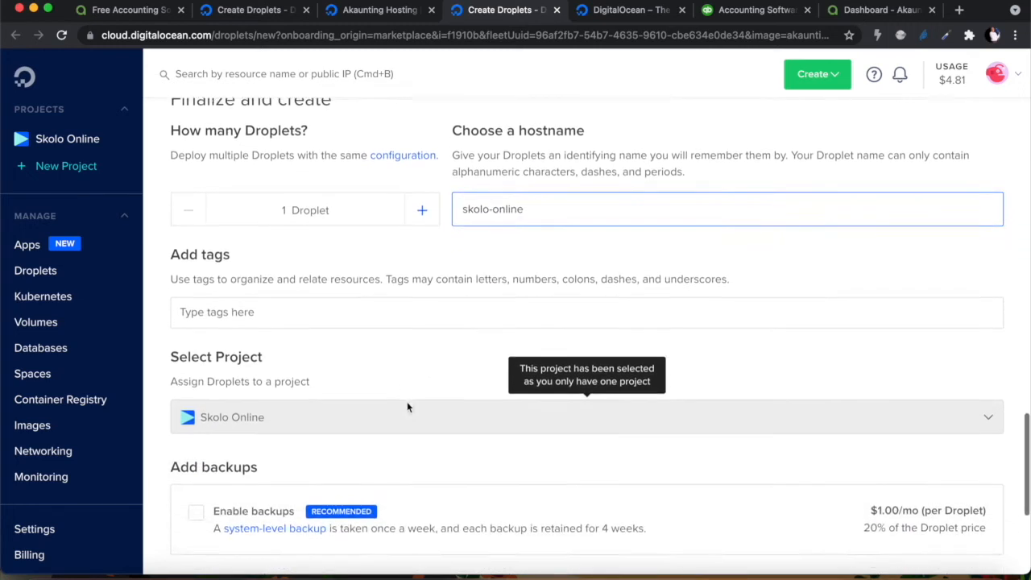
scroll(407, 401, "down", 5)
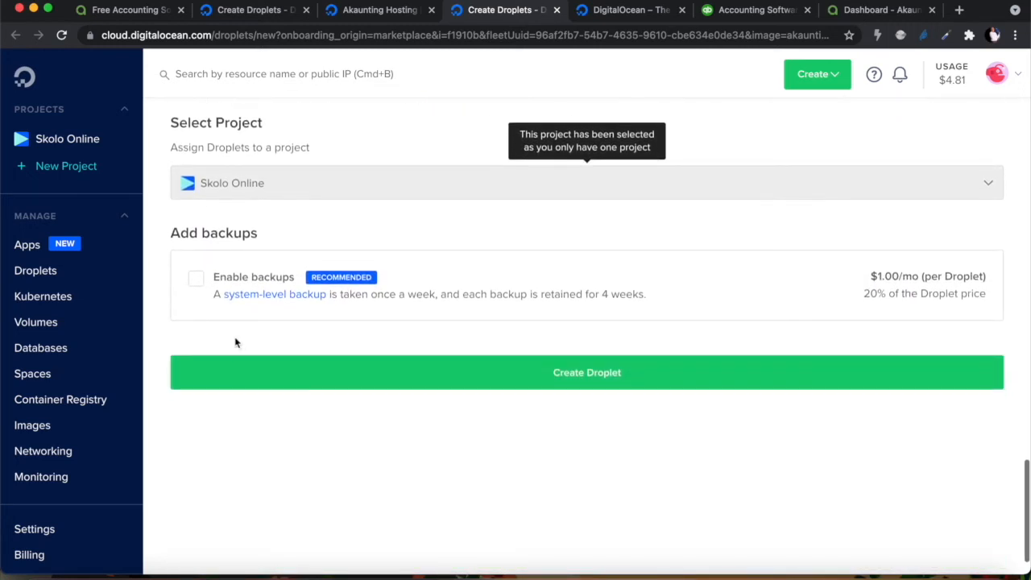
left_click(196, 279)
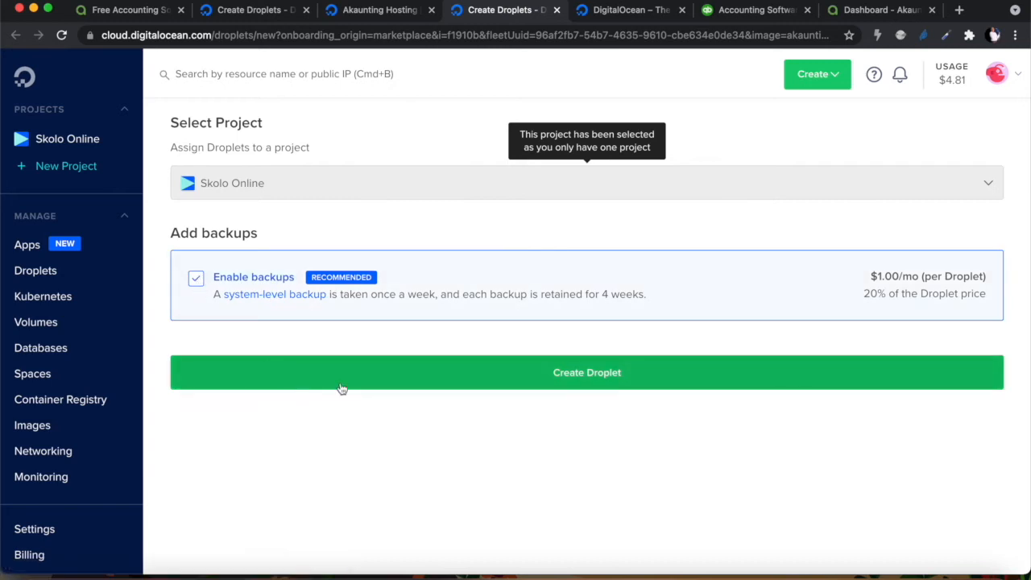
left_click(591, 377)
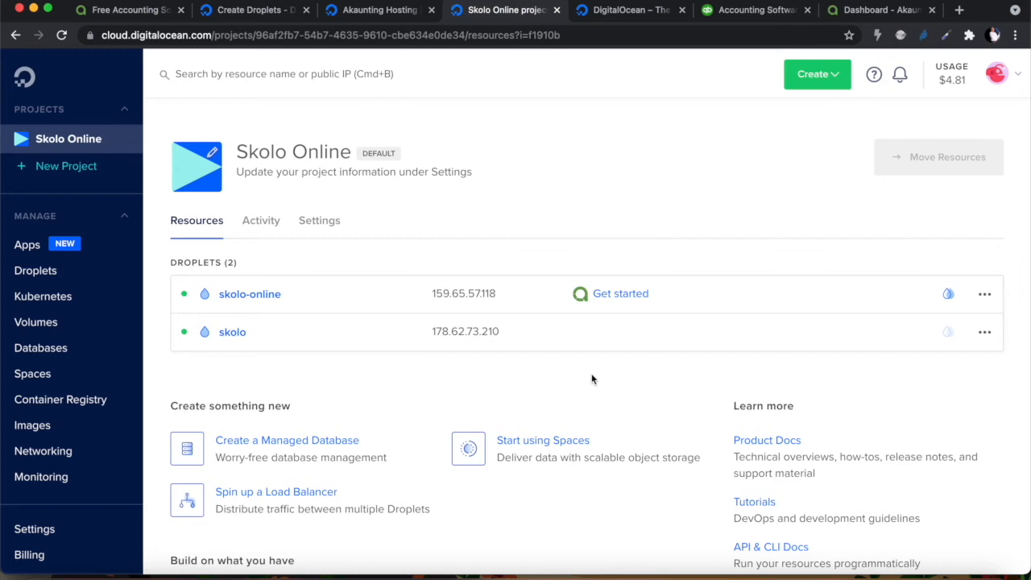
Copy the skolo-online IP 159.65.57.118, close the old Akaunting dashboard tab, and start a new tab
scroll(592, 379, "down", 1)
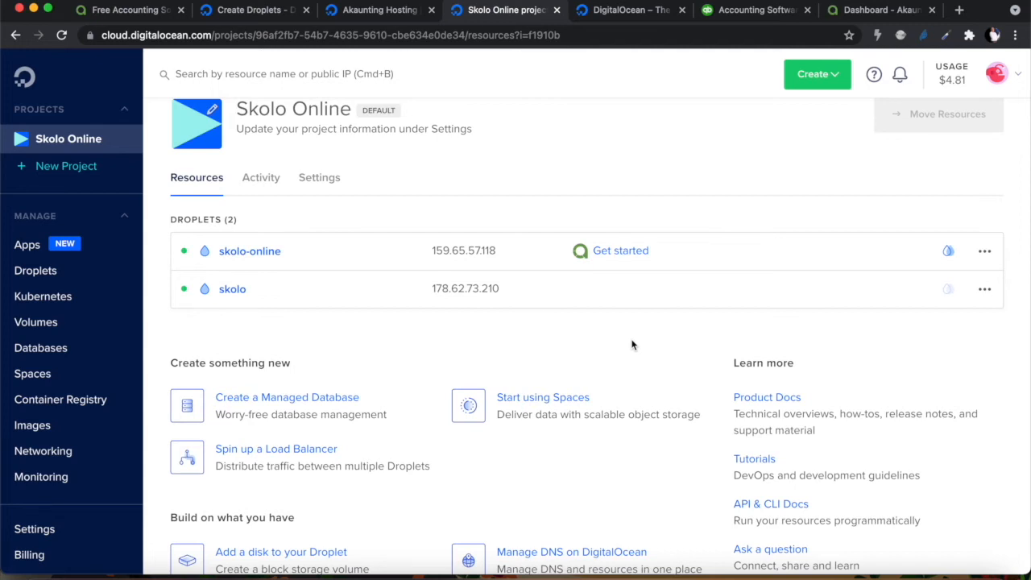
mouse_move(462, 253)
left_click(509, 252)
left_click(930, 10)
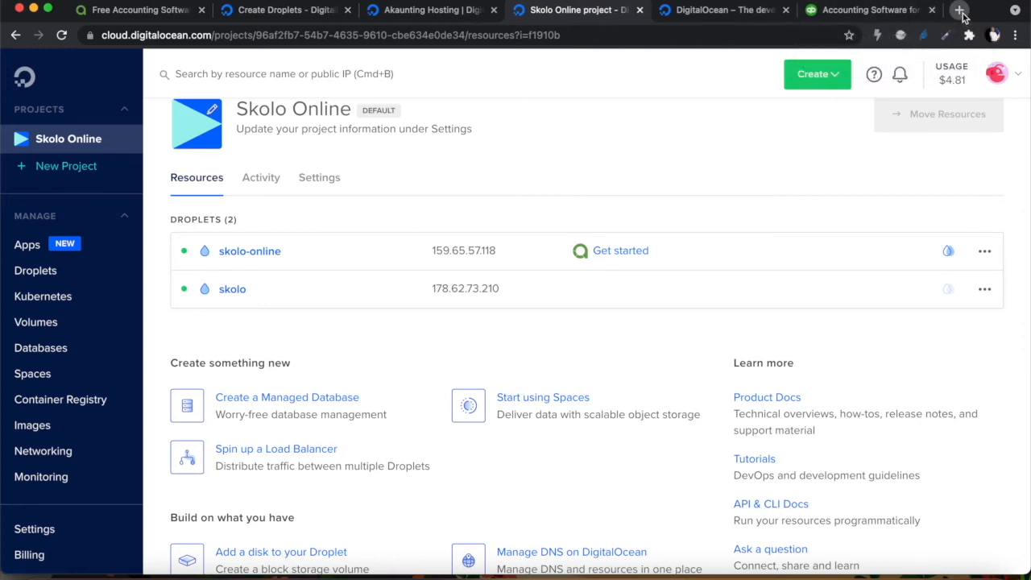
left_click(960, 11)
type("http")
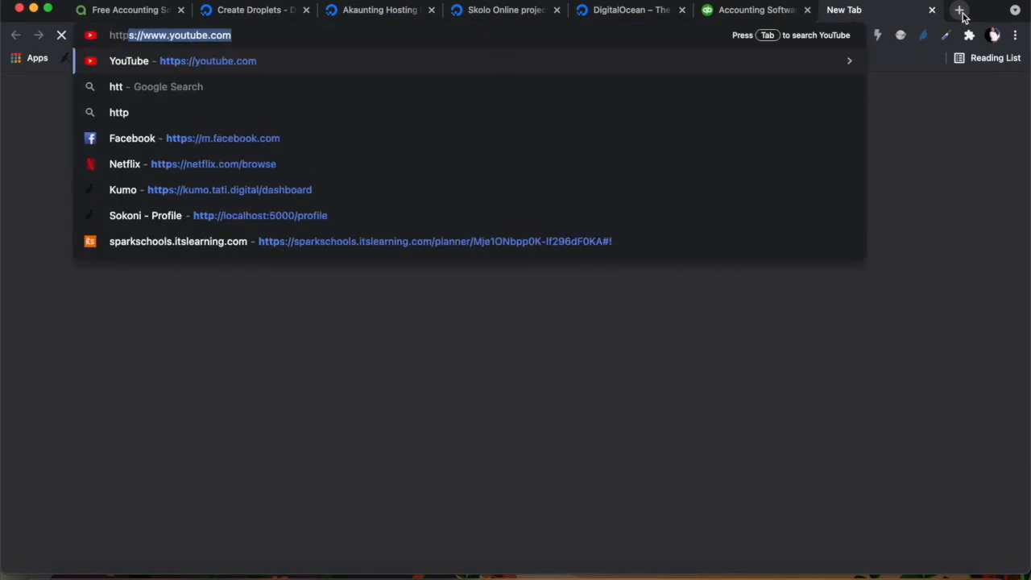
type("://")
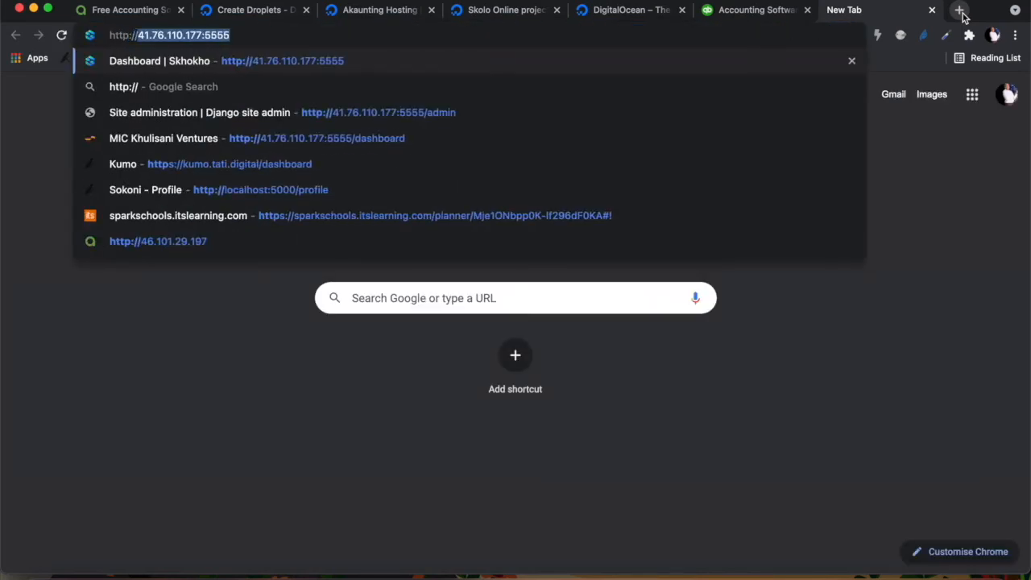
type("159.65.57.118")
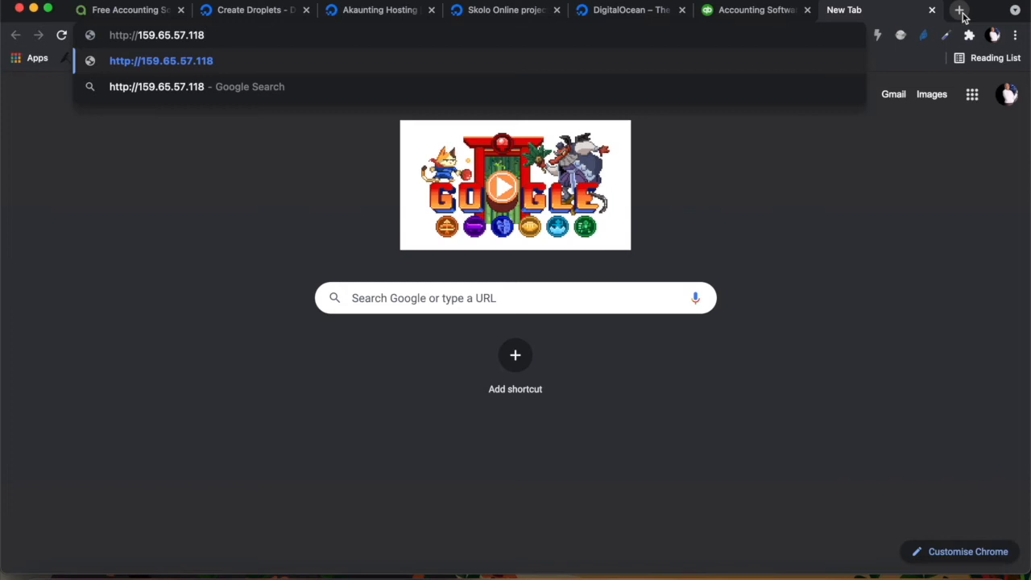
key("Return")
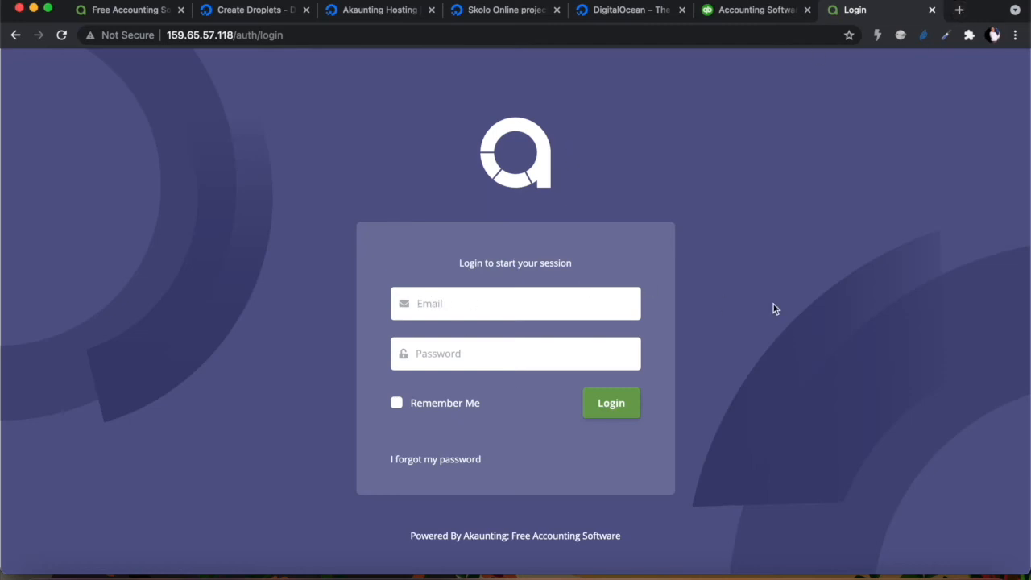
type("my@company.com")
left_click(502, 357)
type("******")
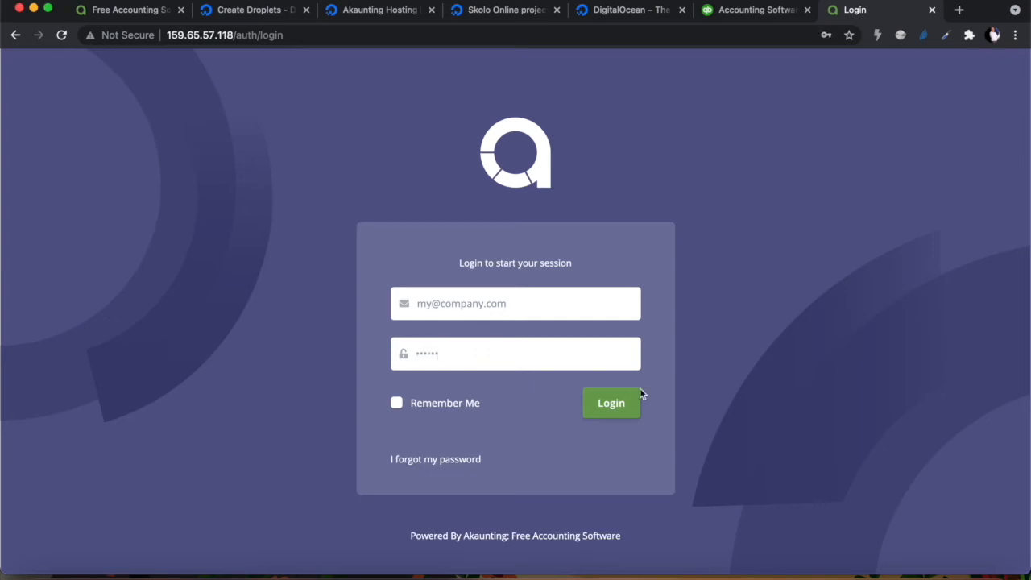
left_click(620, 412)
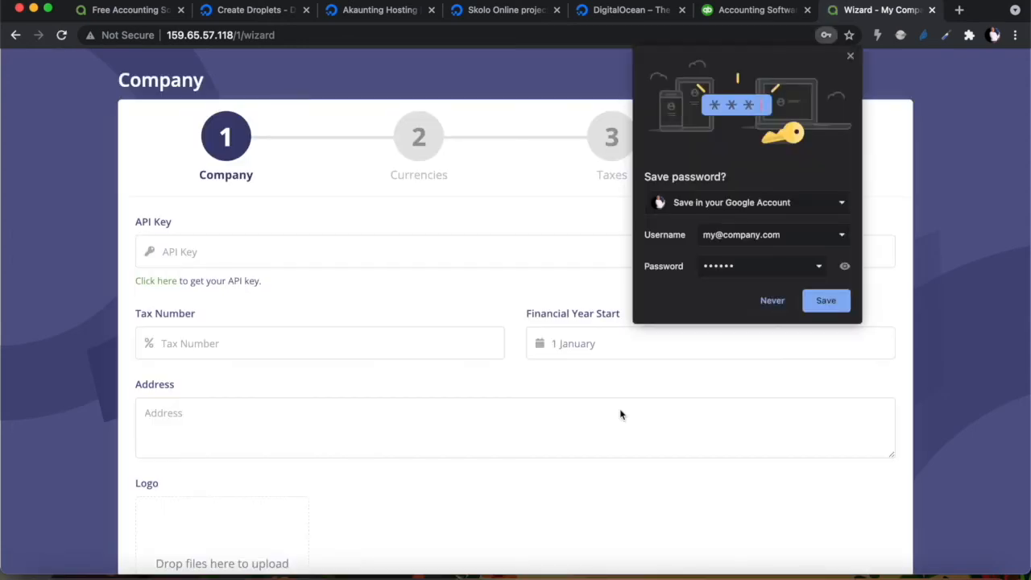
Dismiss the save-password prompt and open the API key 'Click here' link in a new tab
left_click(640, 226)
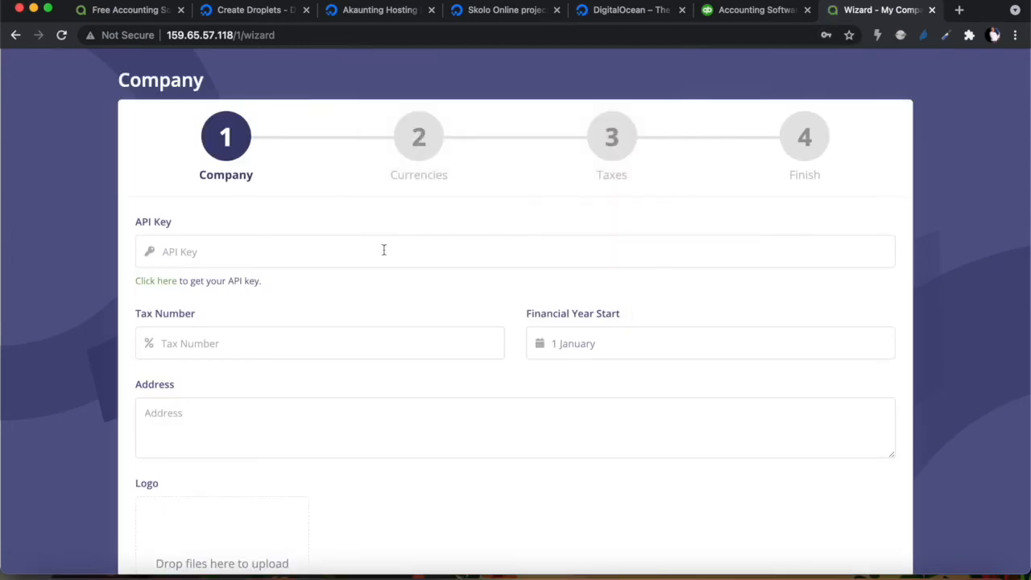
scroll(264, 373, "down", 1)
scroll(264, 373, "up", 1)
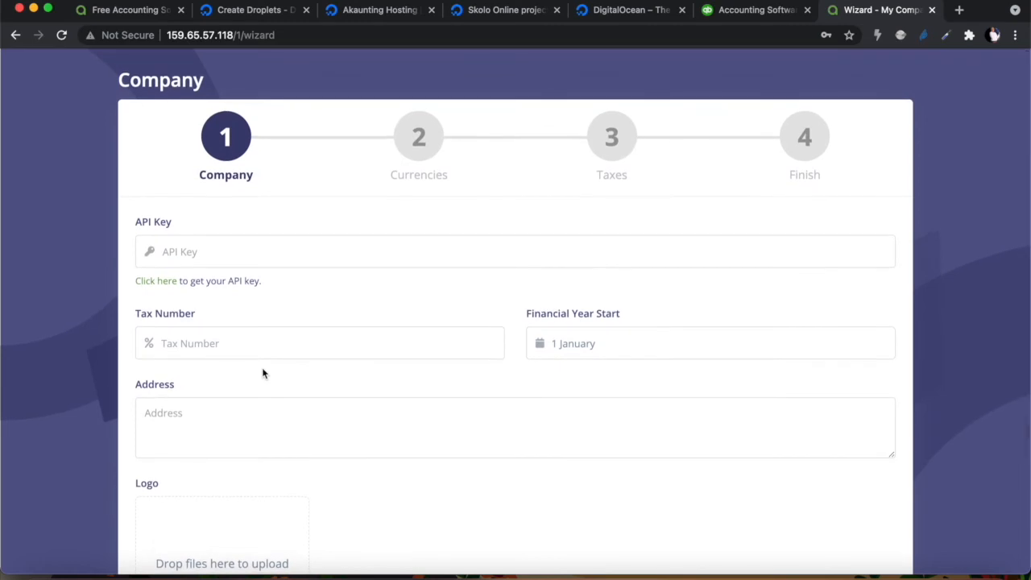
right_click(159, 286)
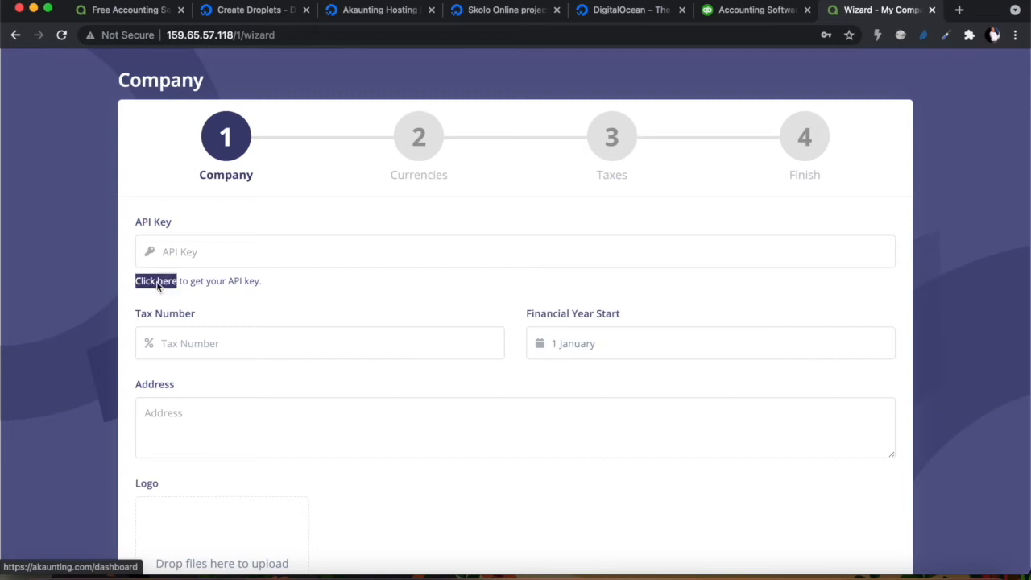
left_click(190, 290)
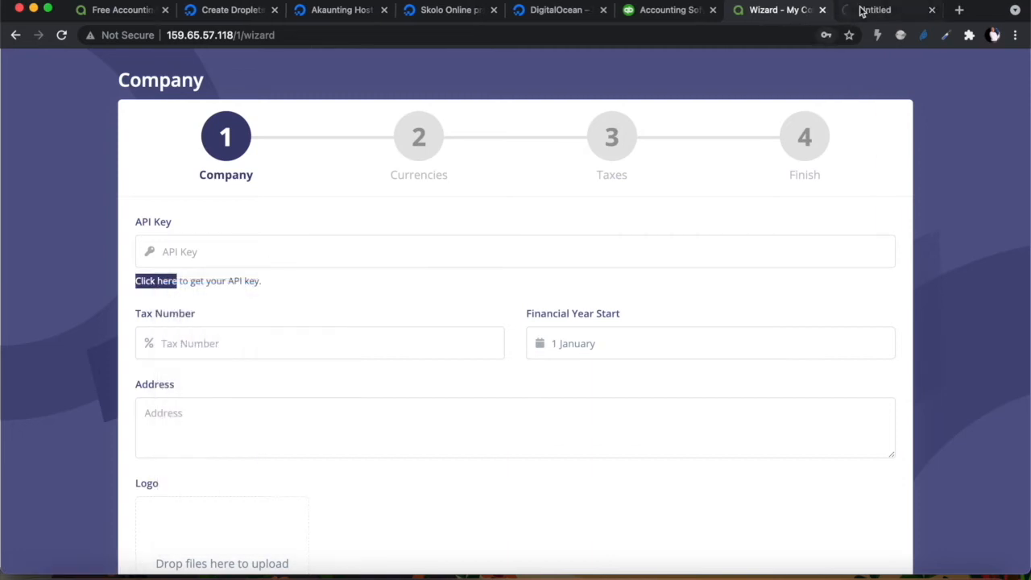
left_click(875, 12)
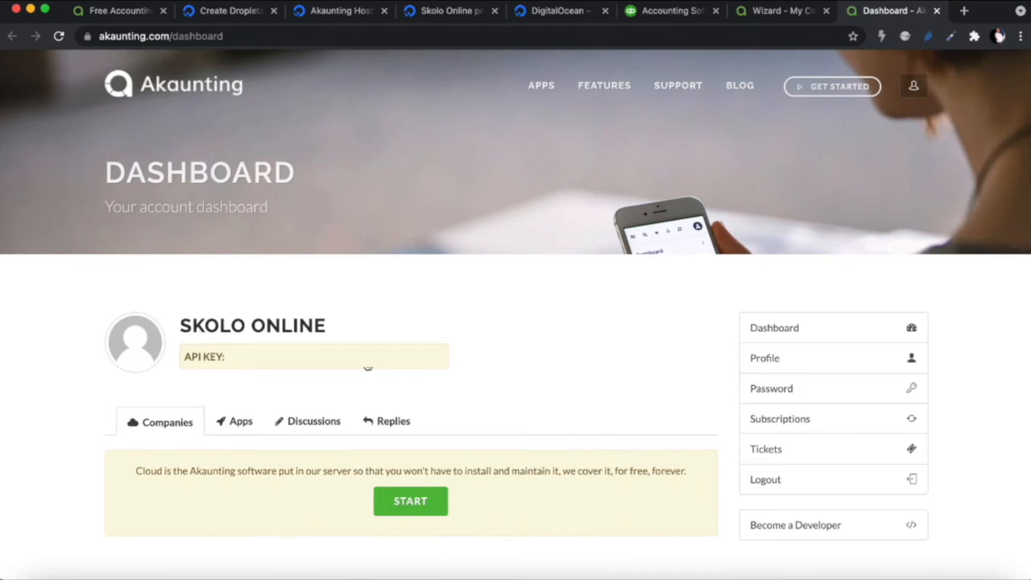
key("super+t")
type("https://akaunting.com/")
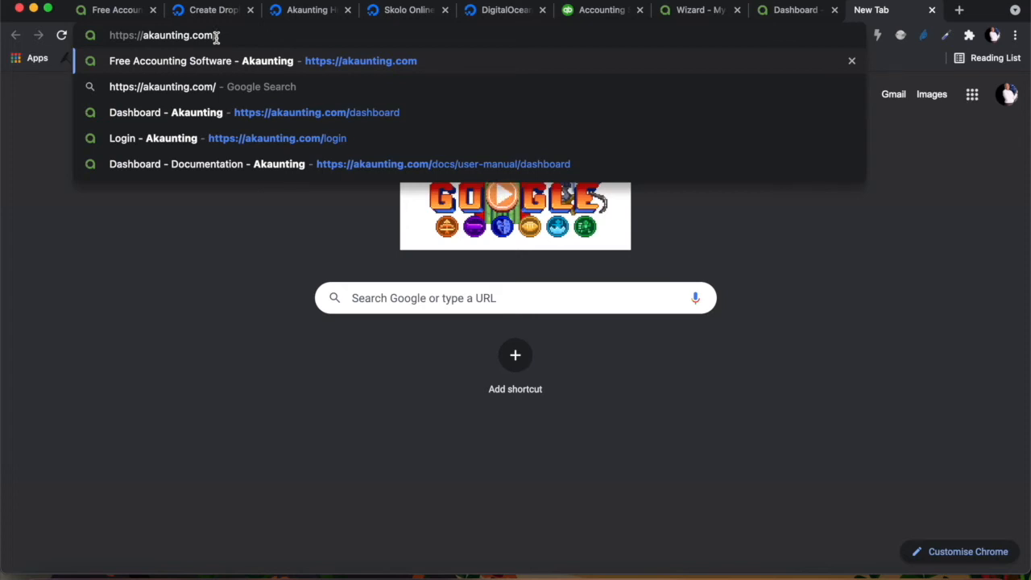
Load the akaunting.com homepage, then close that tab
key("Return")
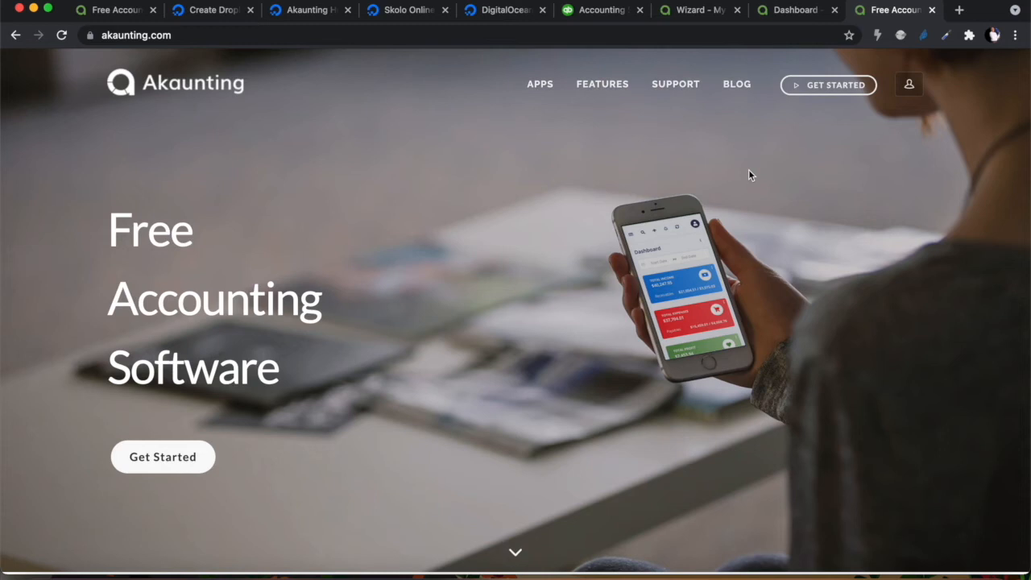
left_click(931, 9)
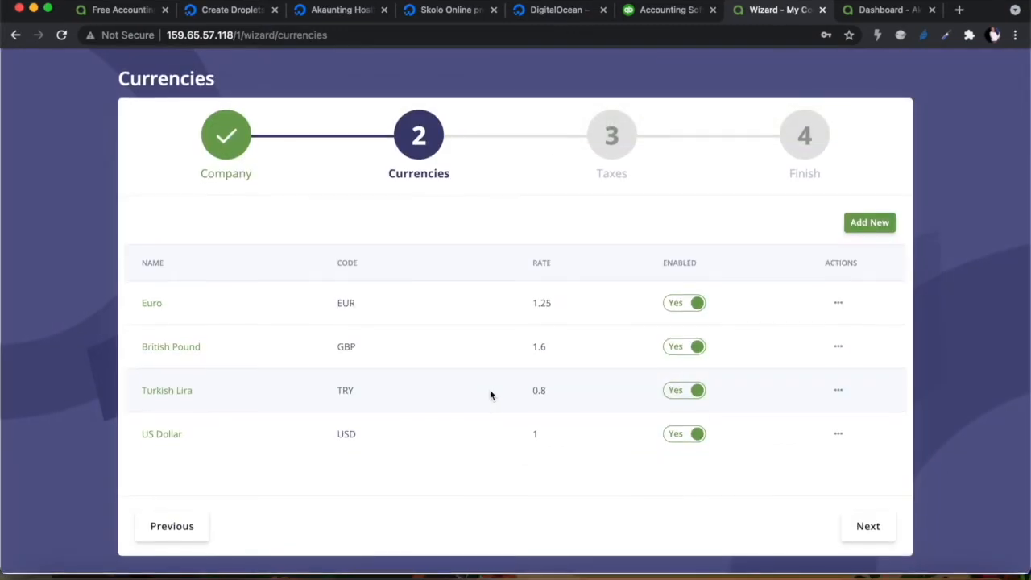
Disable the Euro, British Pound and Turkish Lira currencies
left_click(675, 304)
left_click(675, 348)
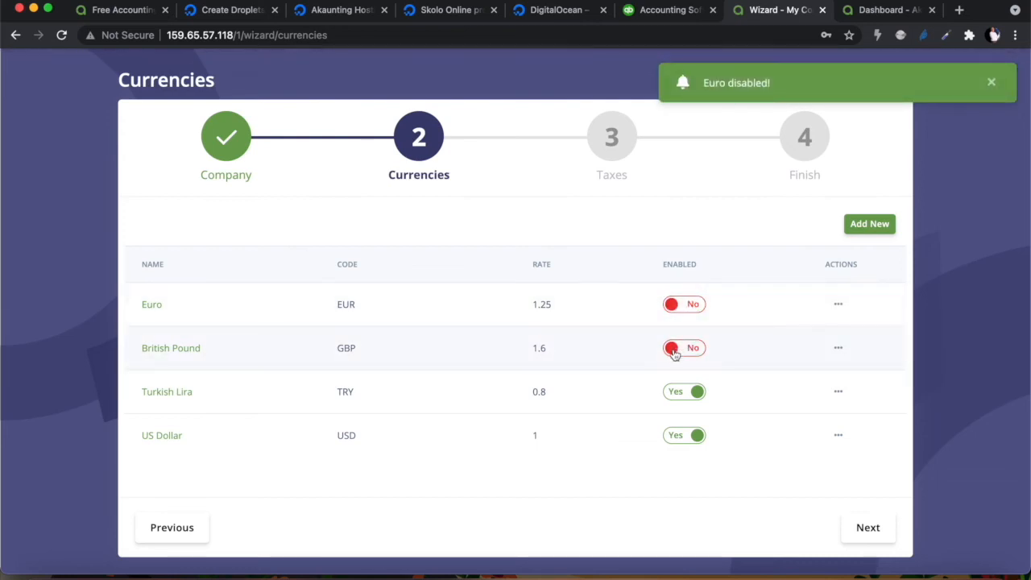
left_click(675, 392)
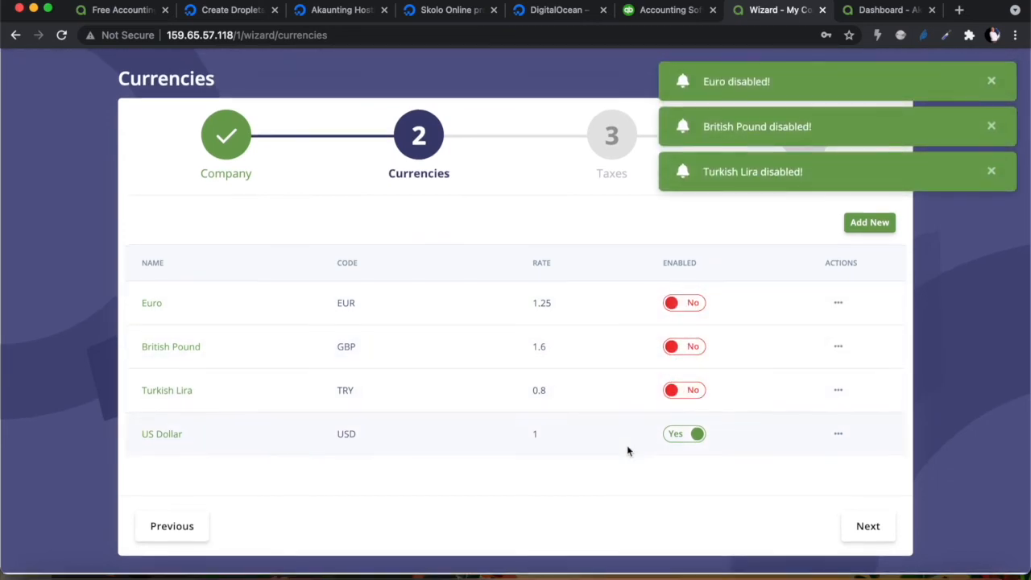
Add South African Rand with code ZAR and exchange rate 14, then continue to Taxes
left_click(870, 224)
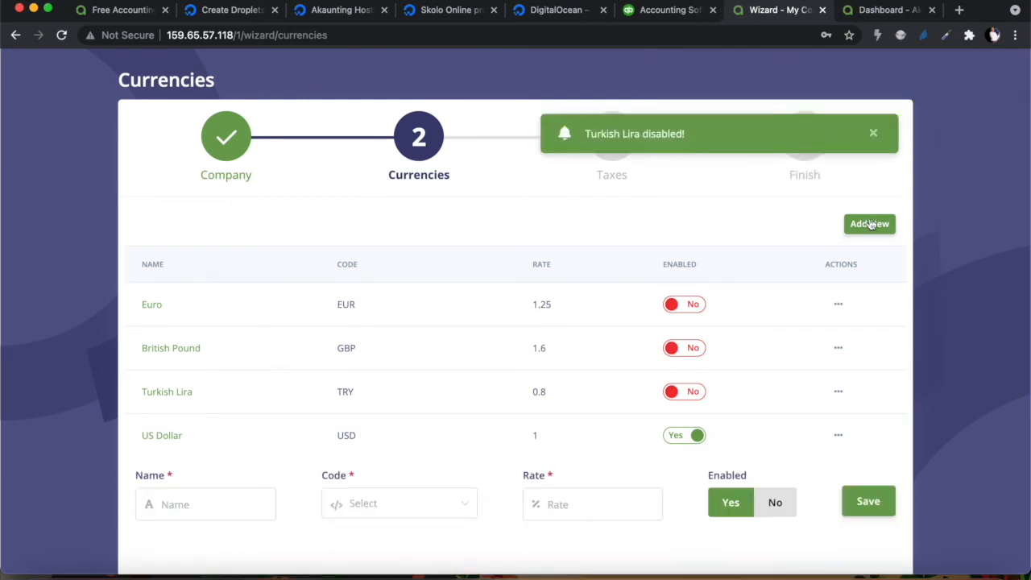
left_click(175, 506)
type("So")
type("th")
key("BackSpace")
key("BackSpace")
key("BackSpace")
type("uth")
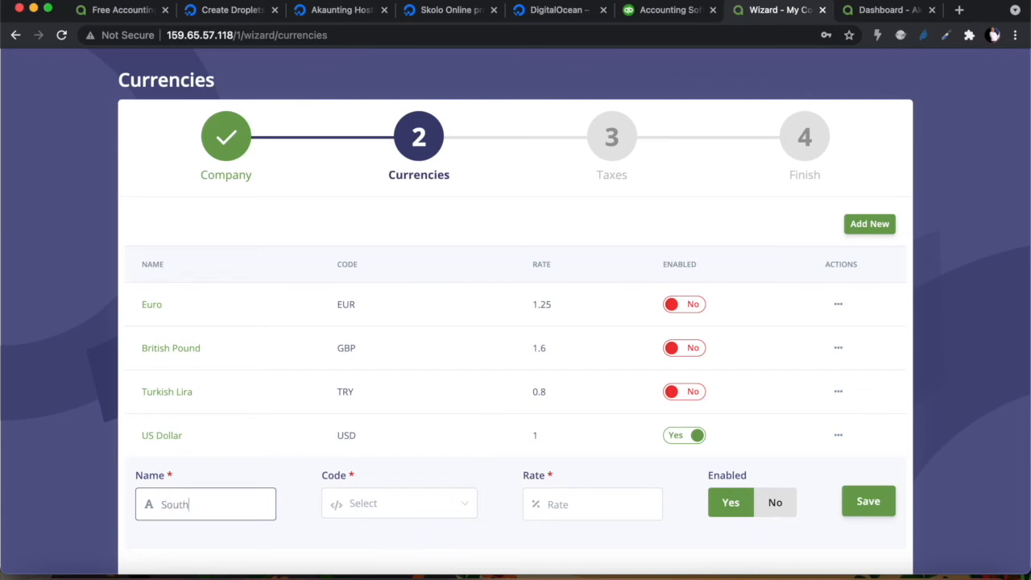
type(" African Rand")
left_click(387, 512)
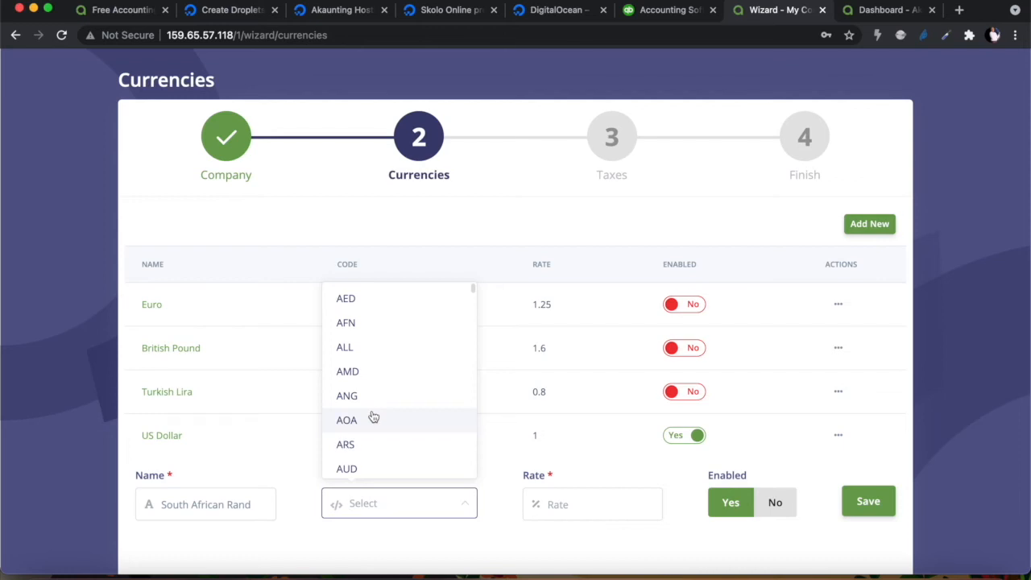
type("Z")
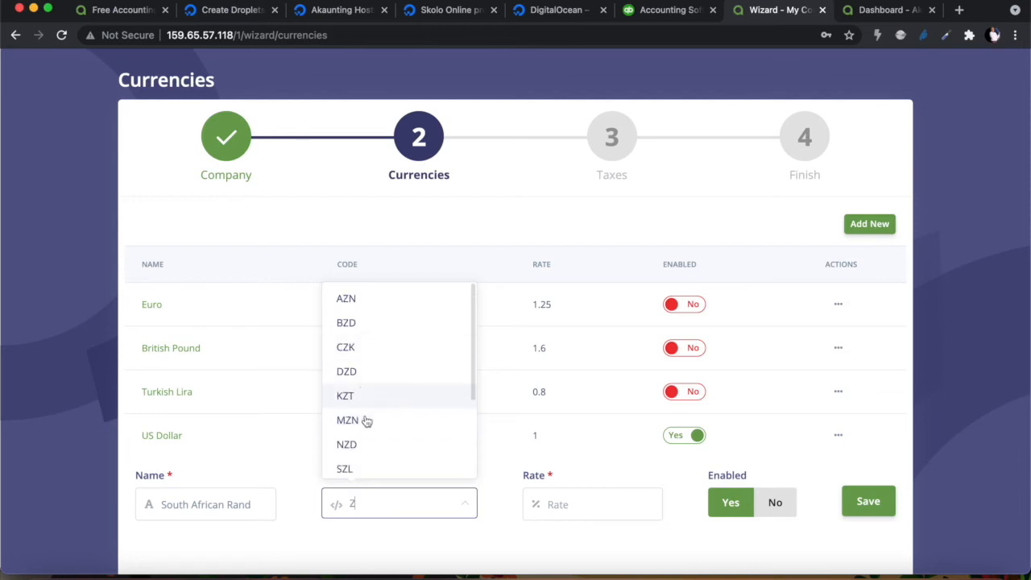
scroll(361, 434, "down", 3)
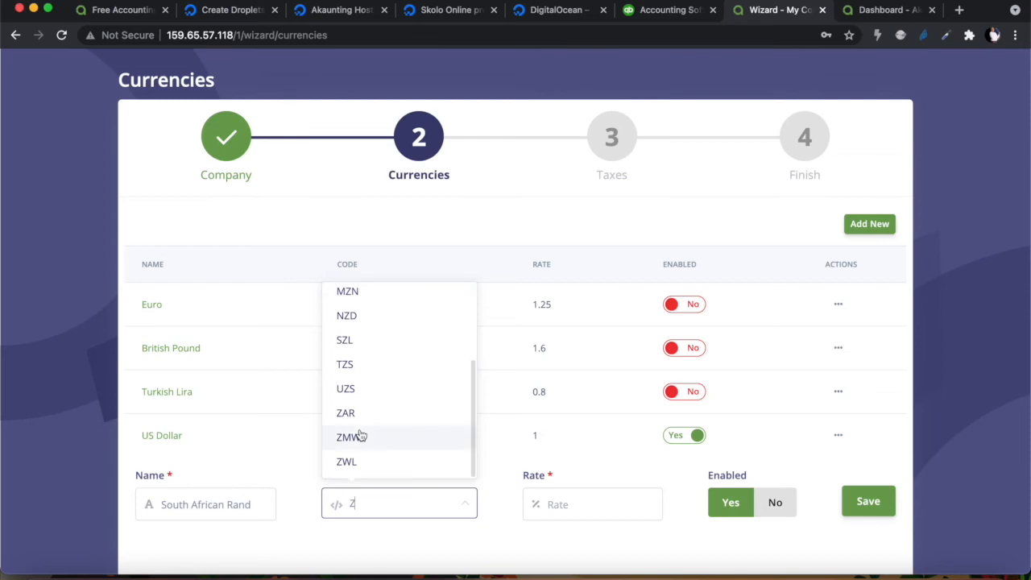
left_click(357, 425)
left_click(558, 505)
type("14")
left_click(868, 503)
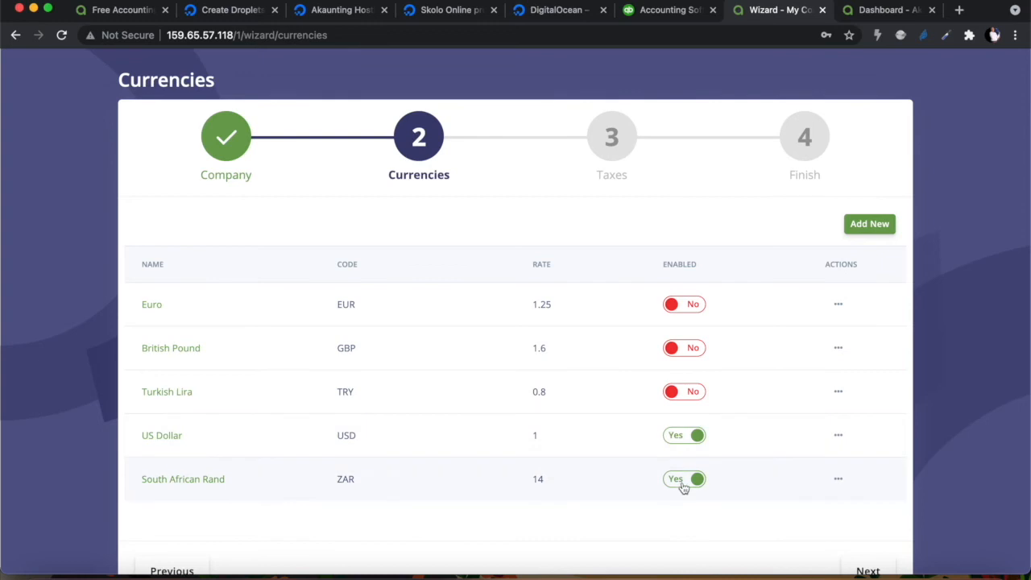
scroll(681, 488, "down", 1)
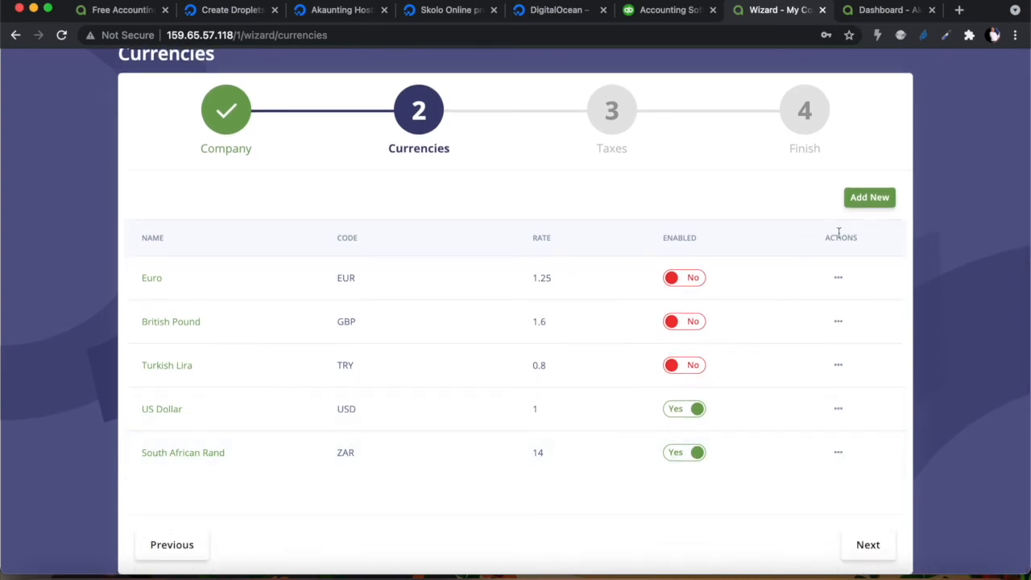
left_click(868, 545)
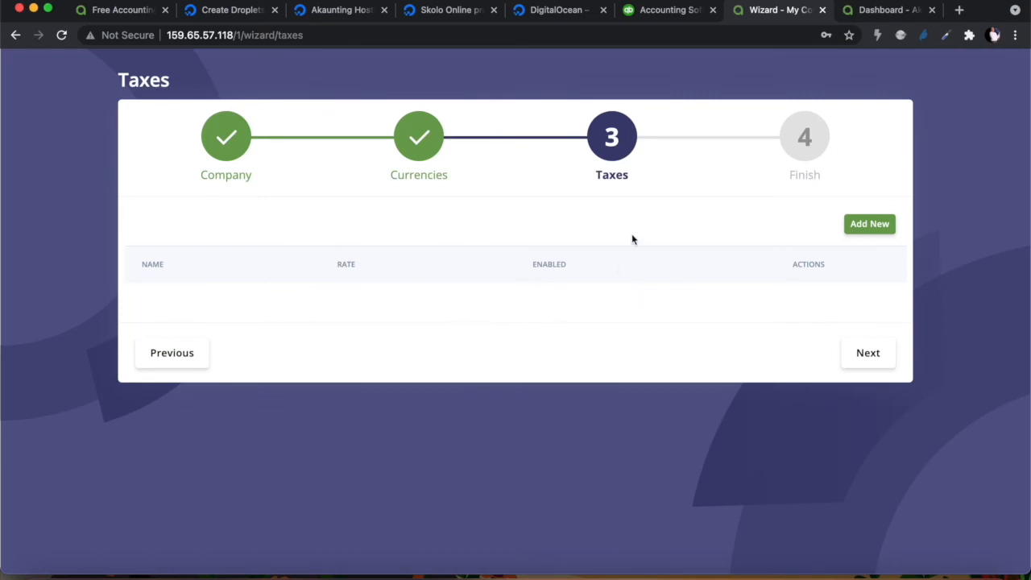
Add a VAT tax at rate 15 and advance the wizard to Finish
left_click(863, 232)
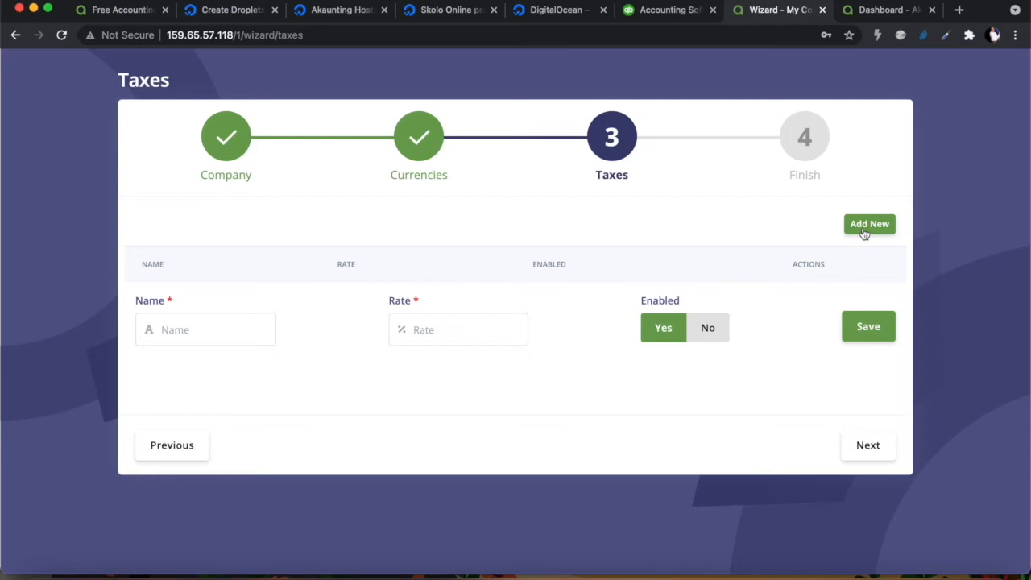
left_click(183, 332)
type("VAT")
left_click(416, 329)
type("15")
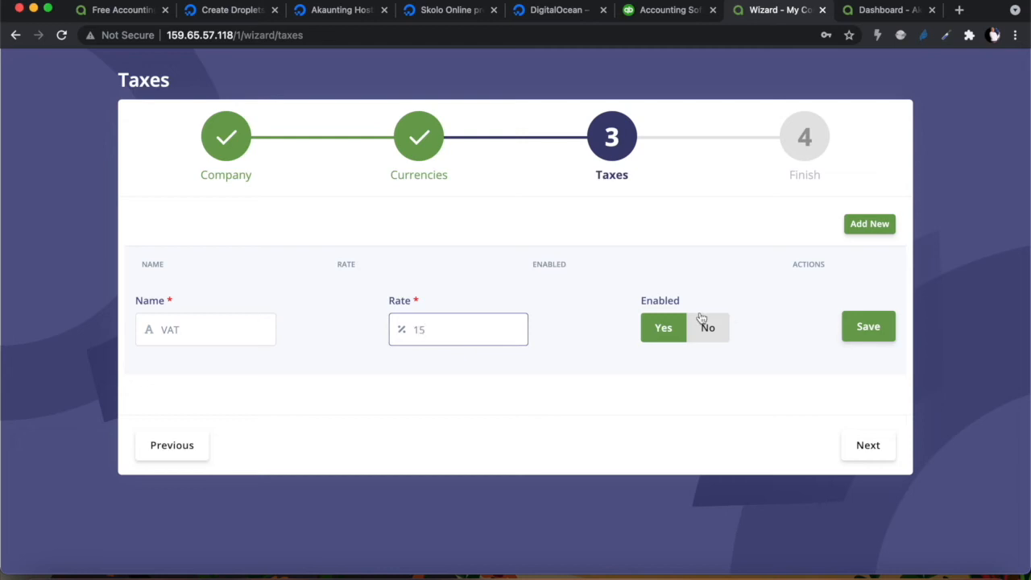
left_click(873, 327)
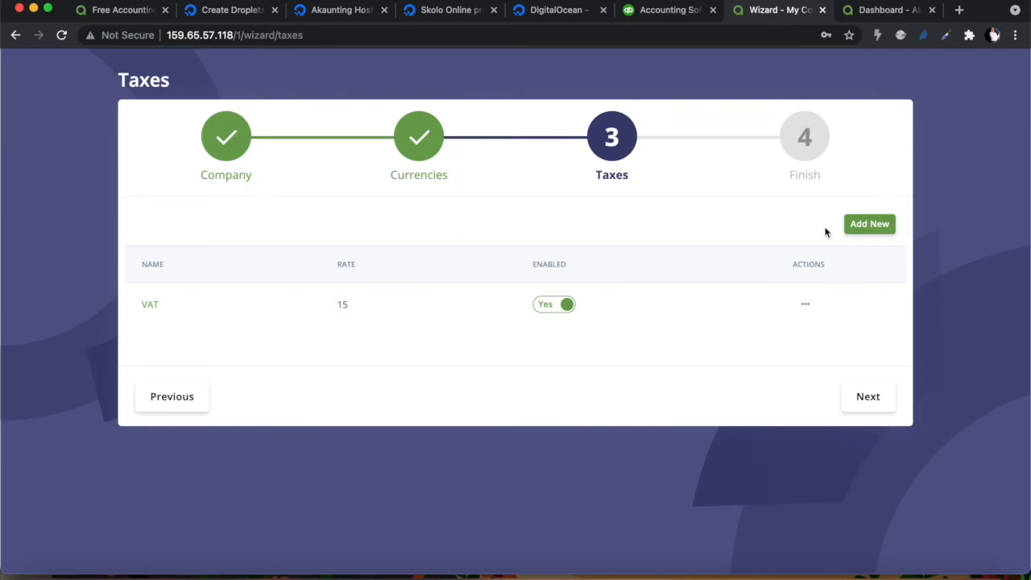
left_click(868, 397)
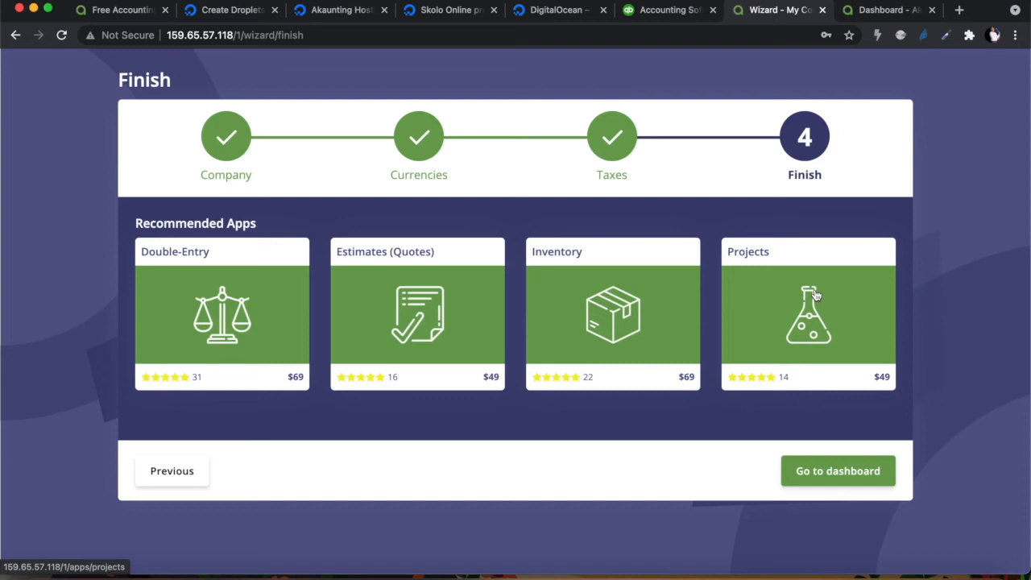
Finish the setup wizard and go to the My Company dashboard
left_click(823, 475)
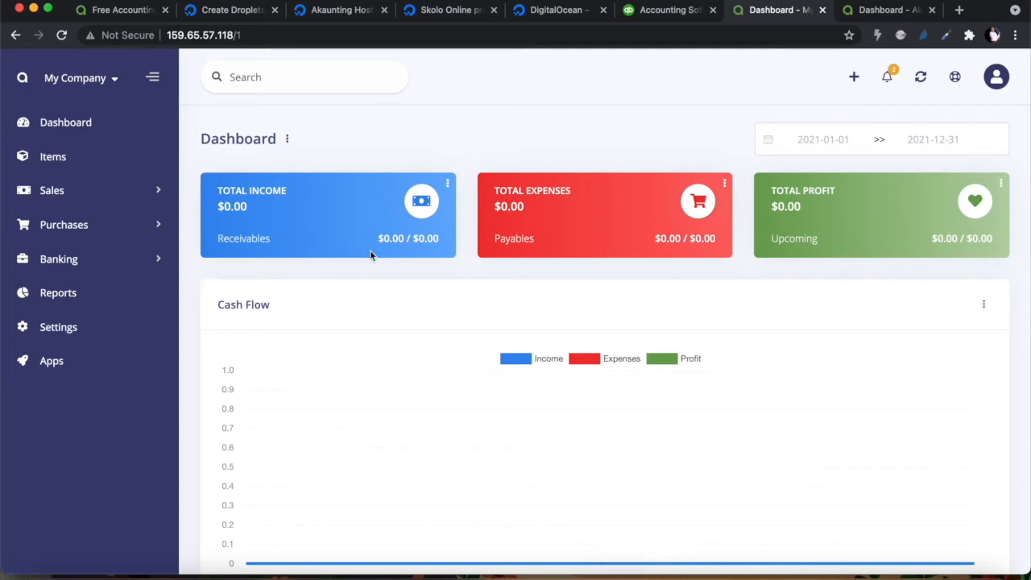
Choose Manage Companies from the My Company menu in the sidebar
mouse_move(372, 236)
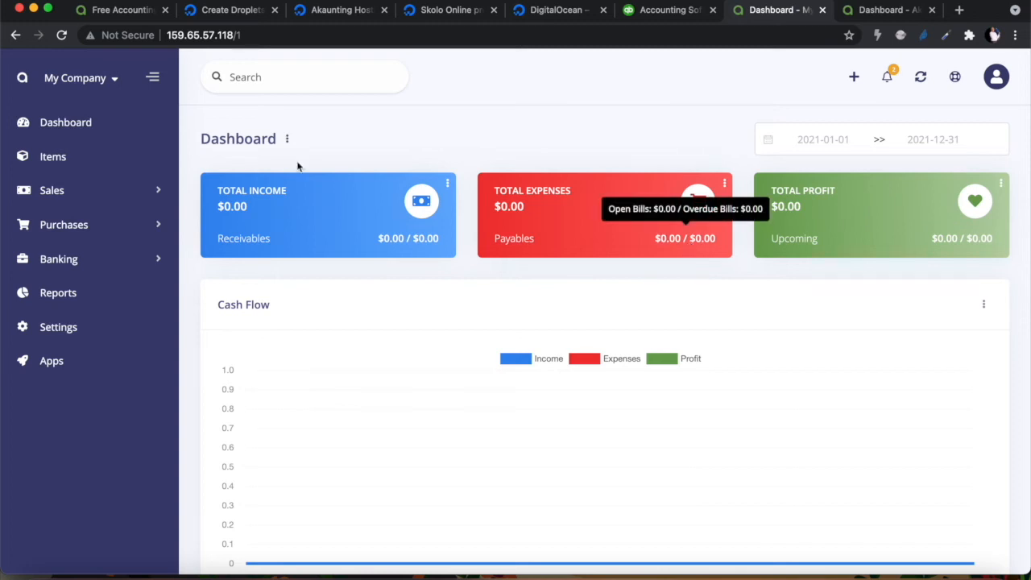
left_click(112, 80)
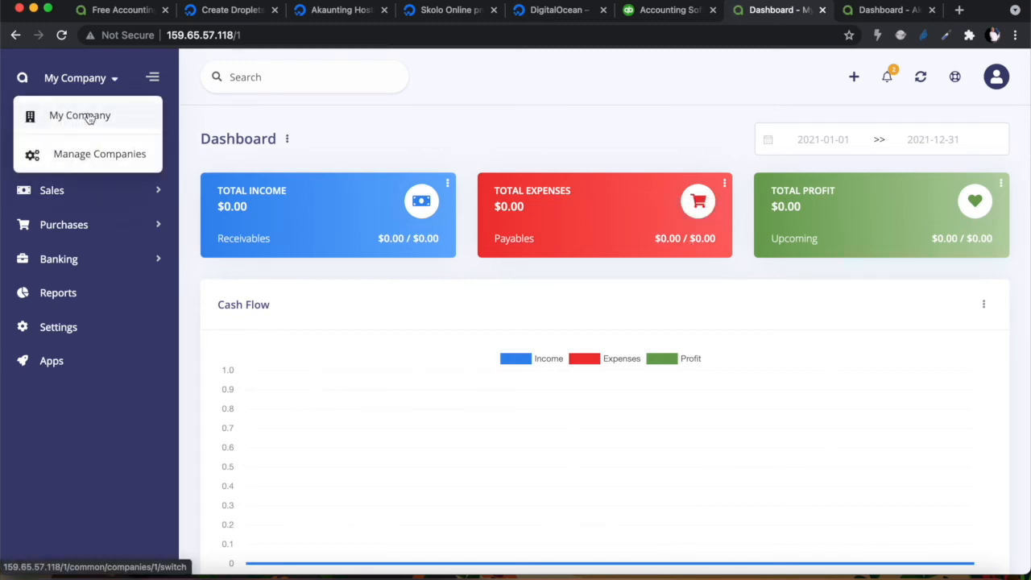
left_click(69, 157)
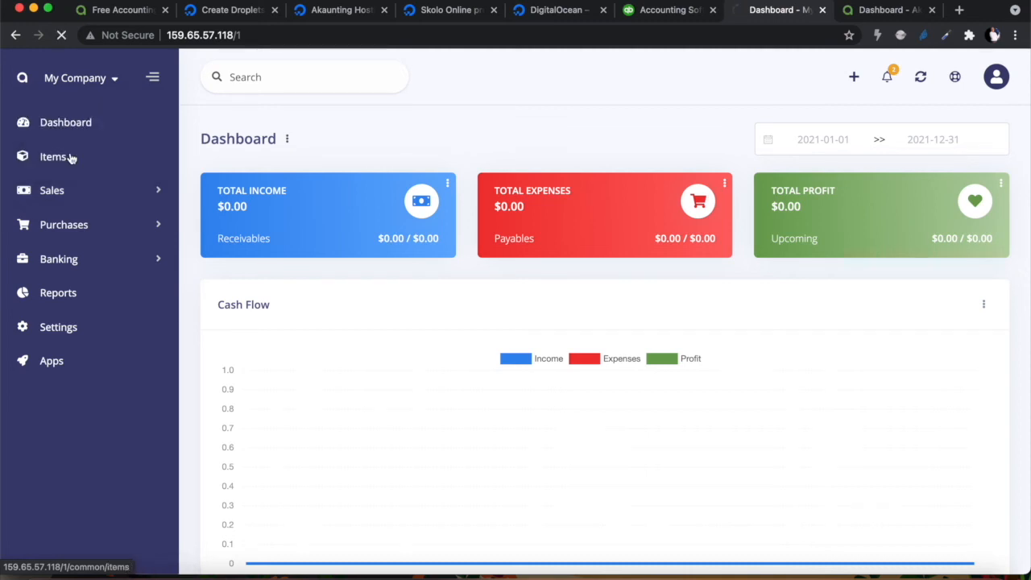
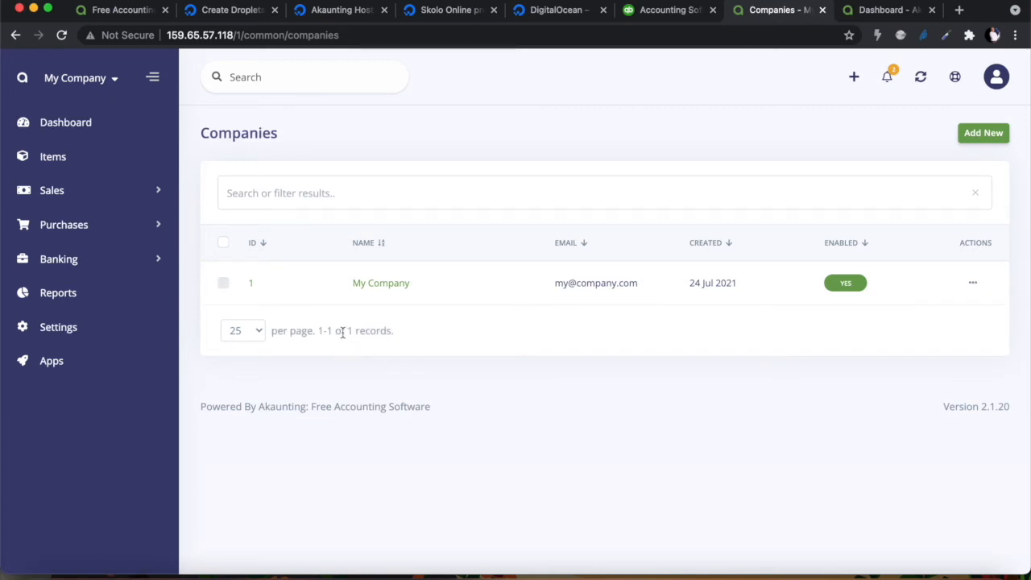
Rename the company to Skolo Online and replace its admin e-mail address
left_click(394, 288)
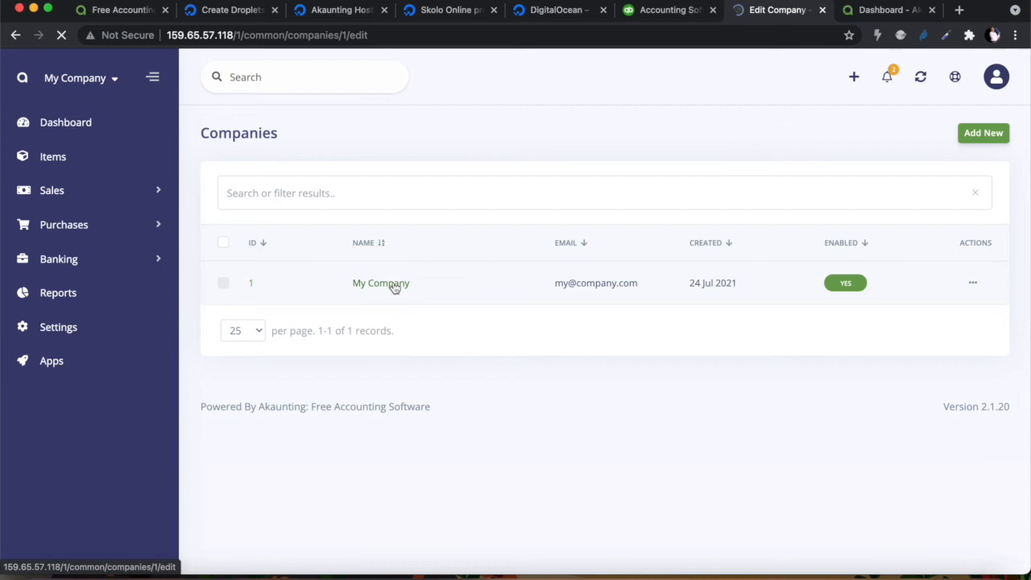
left_click_drag(322, 219, 191, 223)
type("Skolo ")
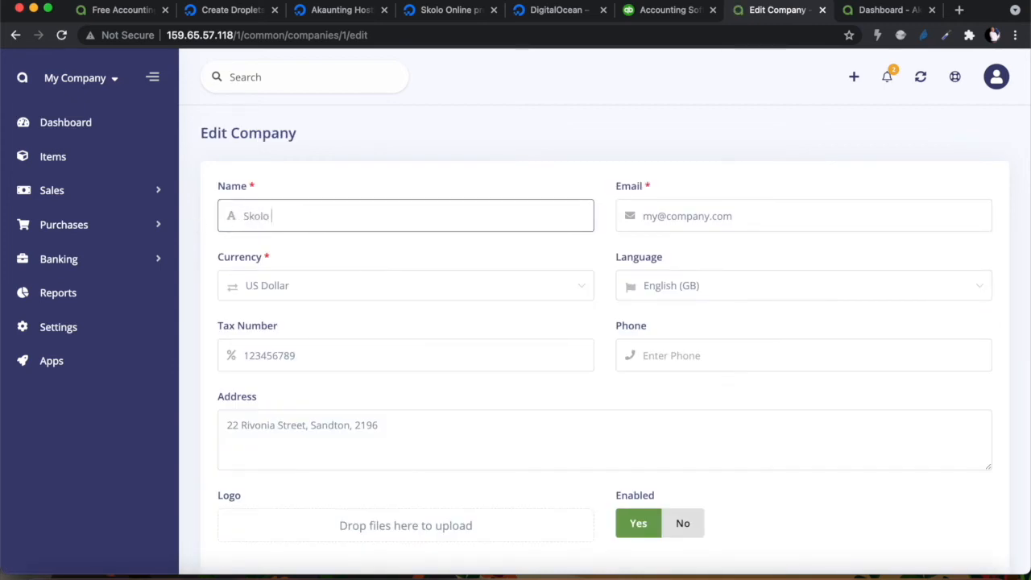
type("Online")
left_click_drag(752, 220, 622, 224)
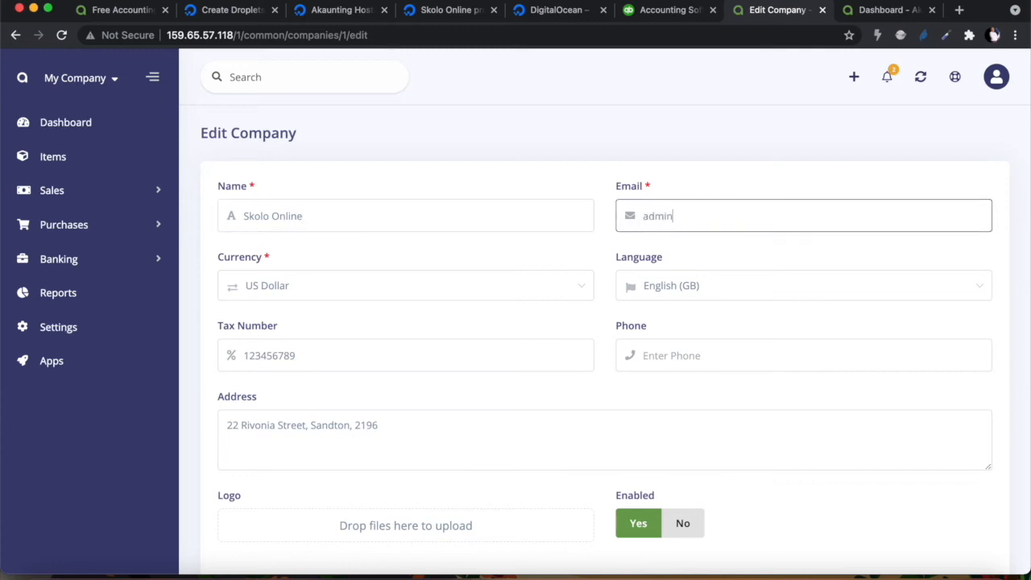
Set the company currency to South African Rand, keep it enabled, and save
left_click(301, 285)
left_click(285, 327)
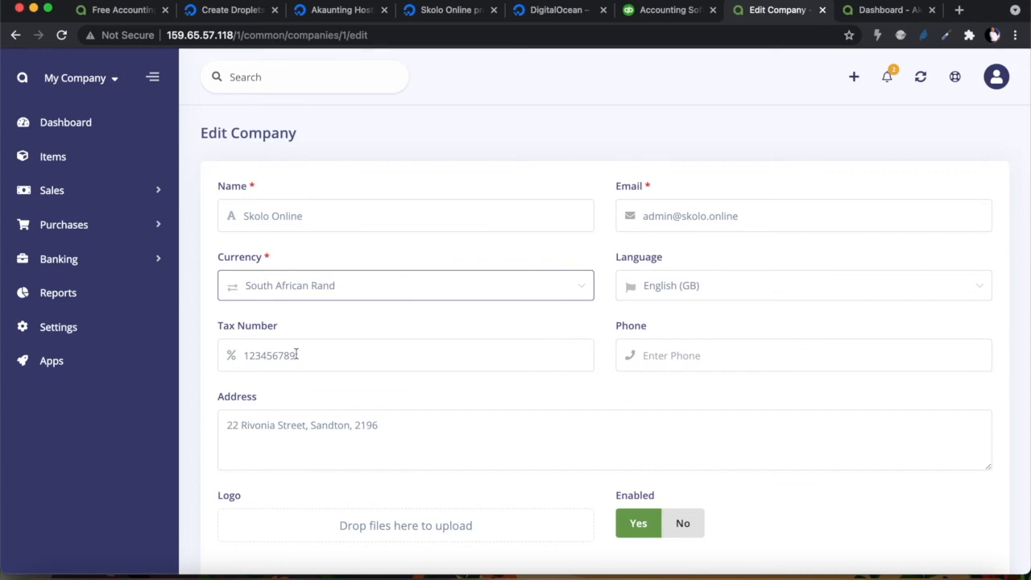
left_click(693, 349)
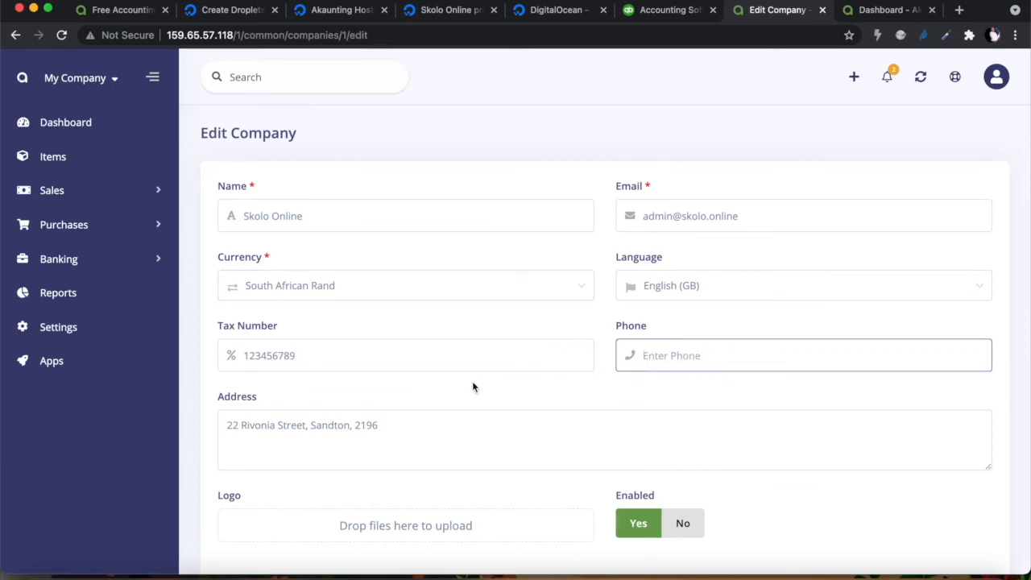
scroll(473, 385, "down", 1)
left_click(638, 478)
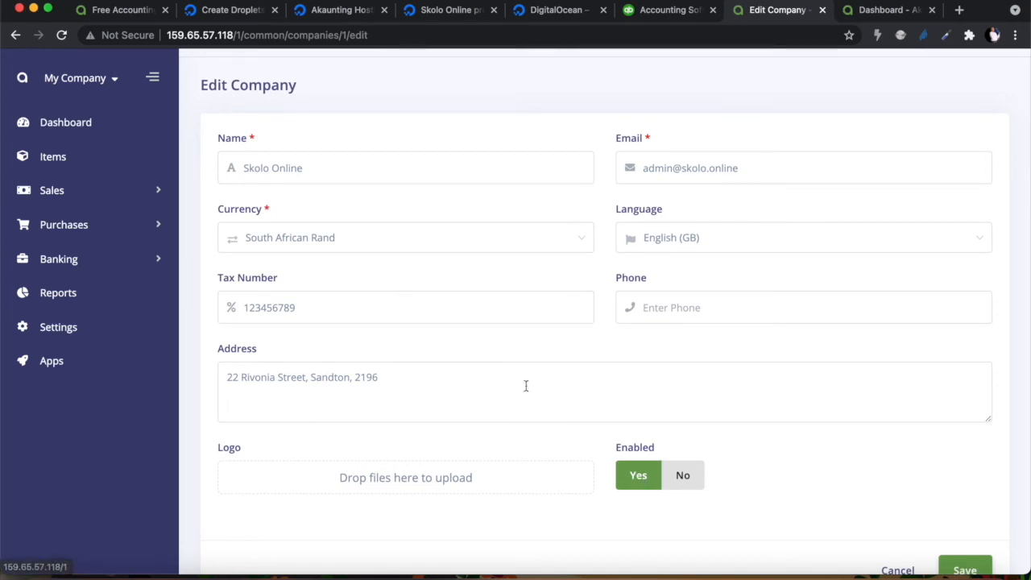
scroll(667, 490, "down", 2)
left_click(965, 470)
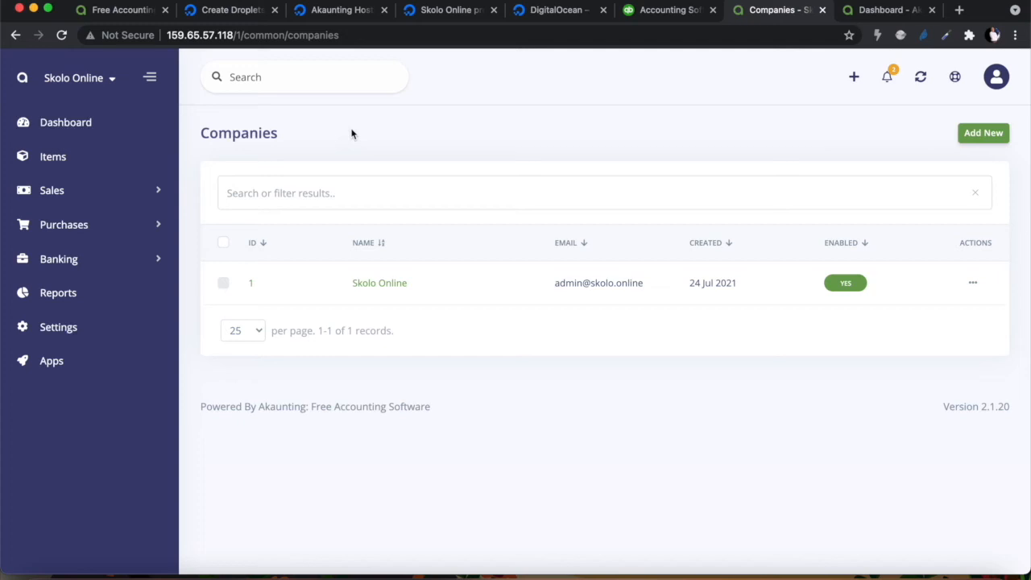
View the dashboard showing R0.00 totals and check the Total Income card's options menu
left_click(68, 124)
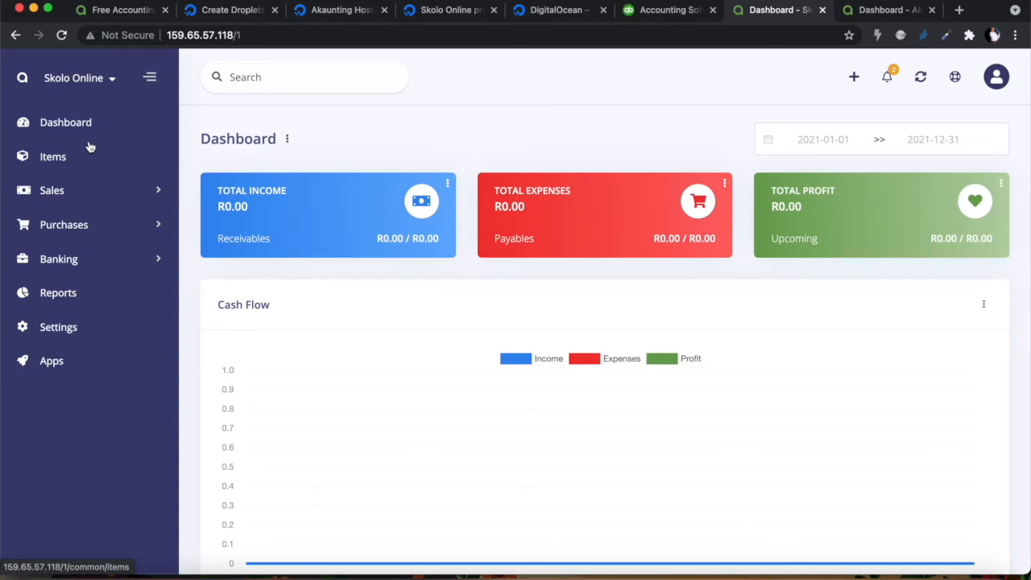
left_click(447, 183)
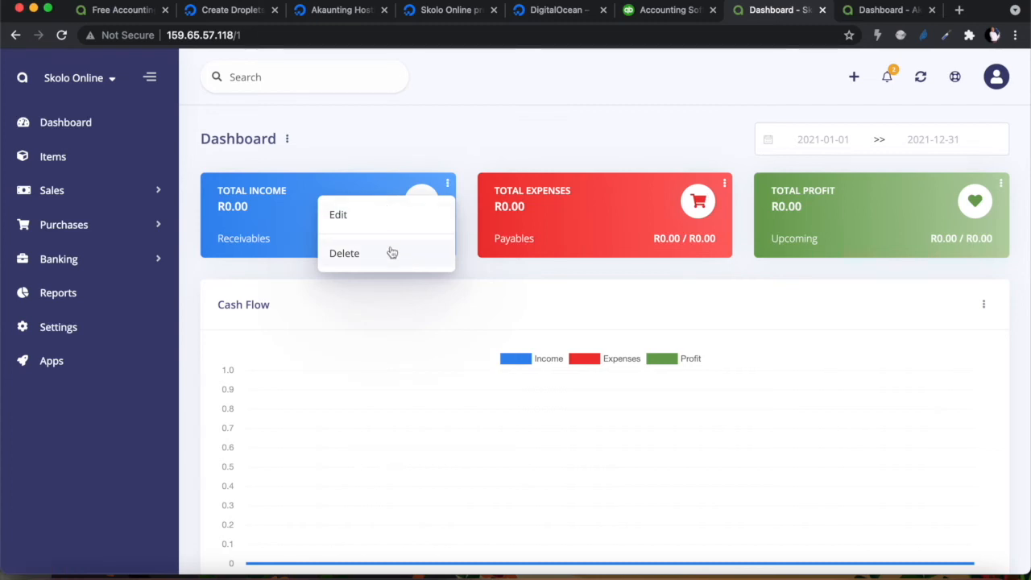
left_click(340, 147)
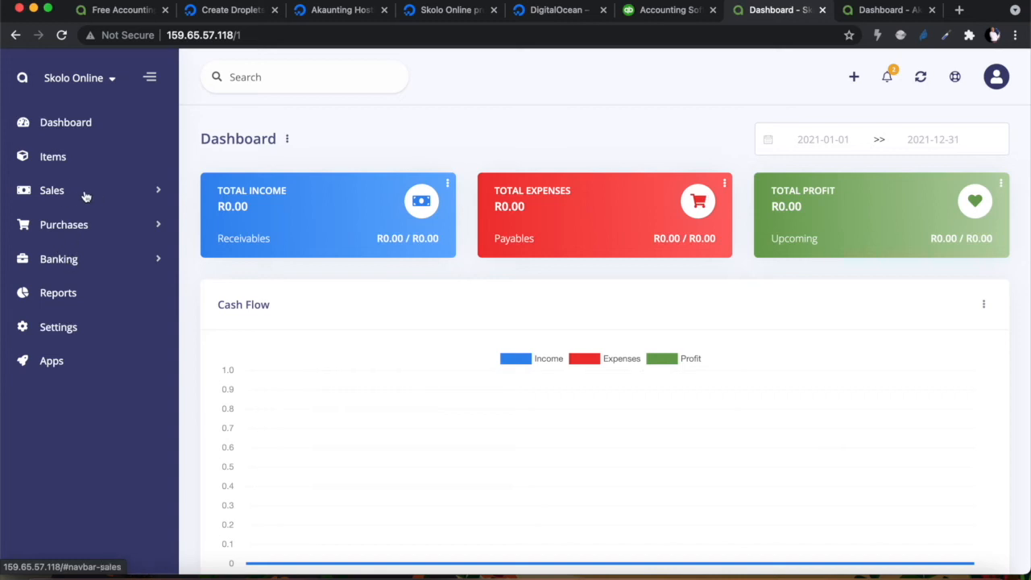
Expand Sales, Purchases and Banking in the sidebar, then collapse Banking and Purchases
left_click(156, 191)
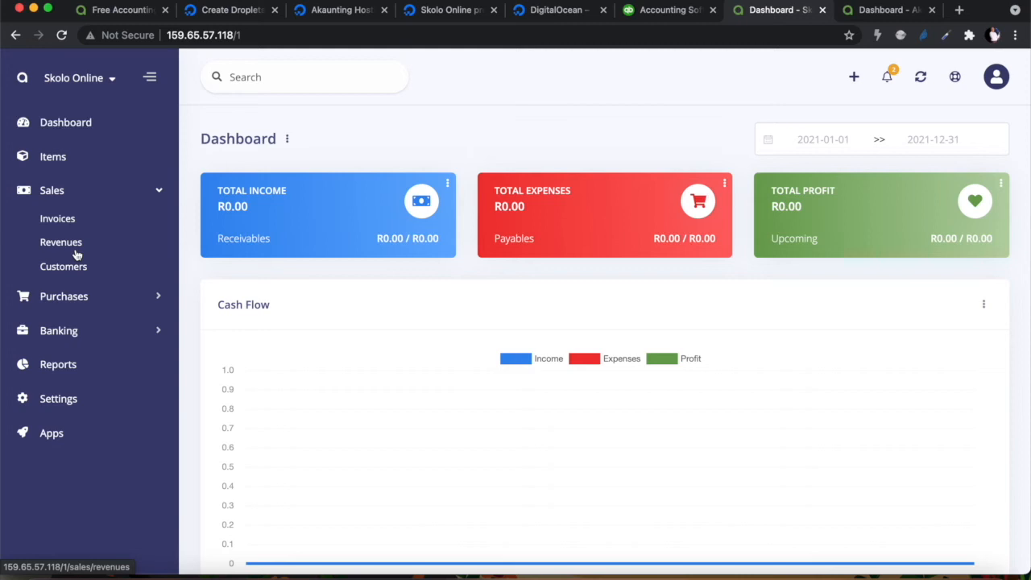
left_click(158, 296)
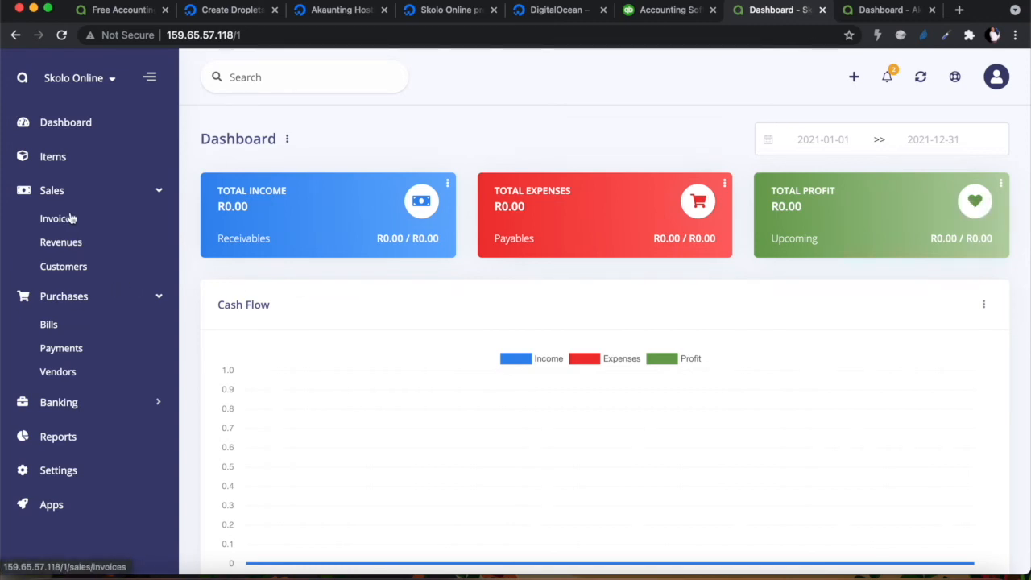
left_click(158, 405)
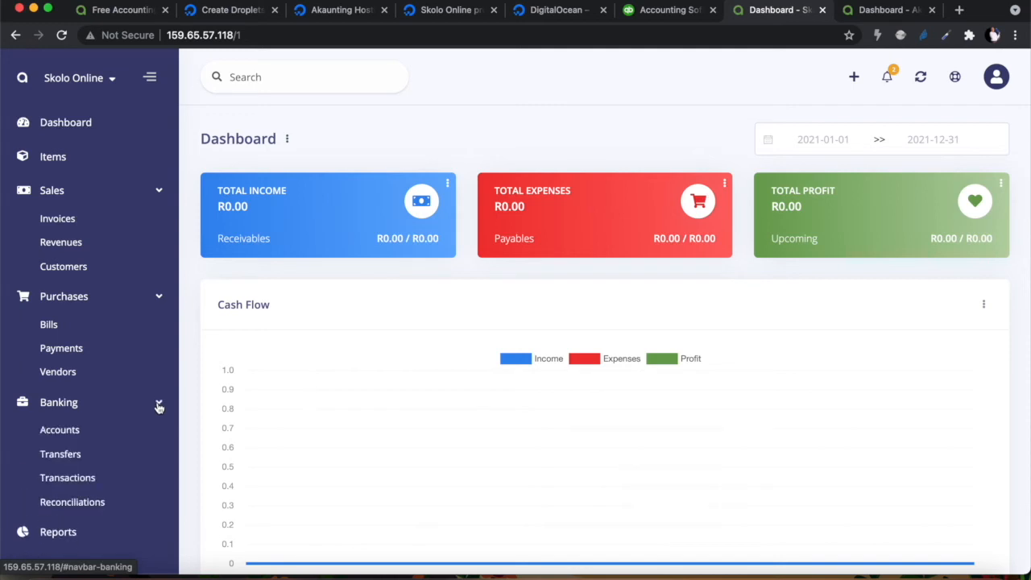
scroll(158, 407, "down", 1)
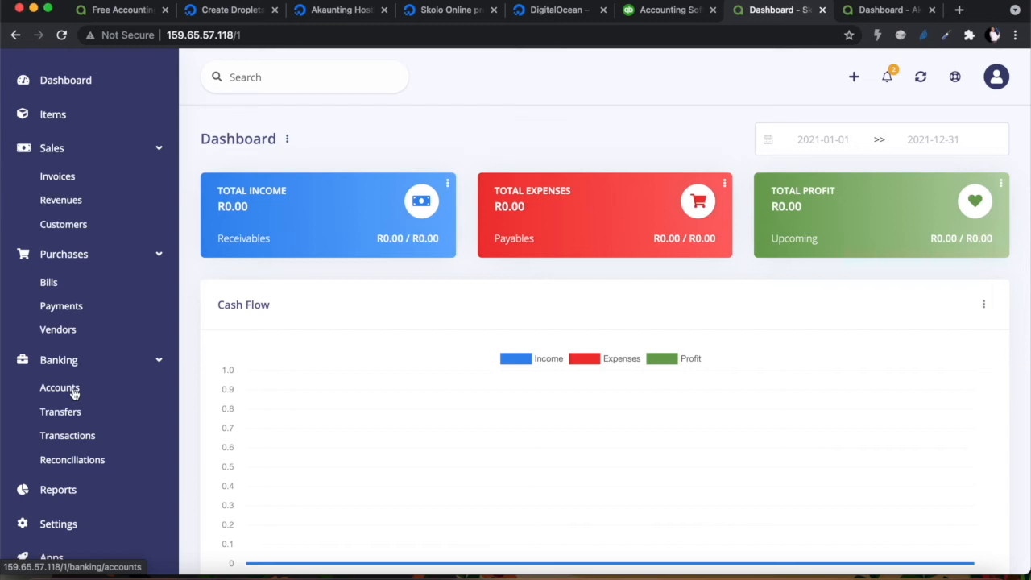
left_click(155, 360)
left_click(159, 299)
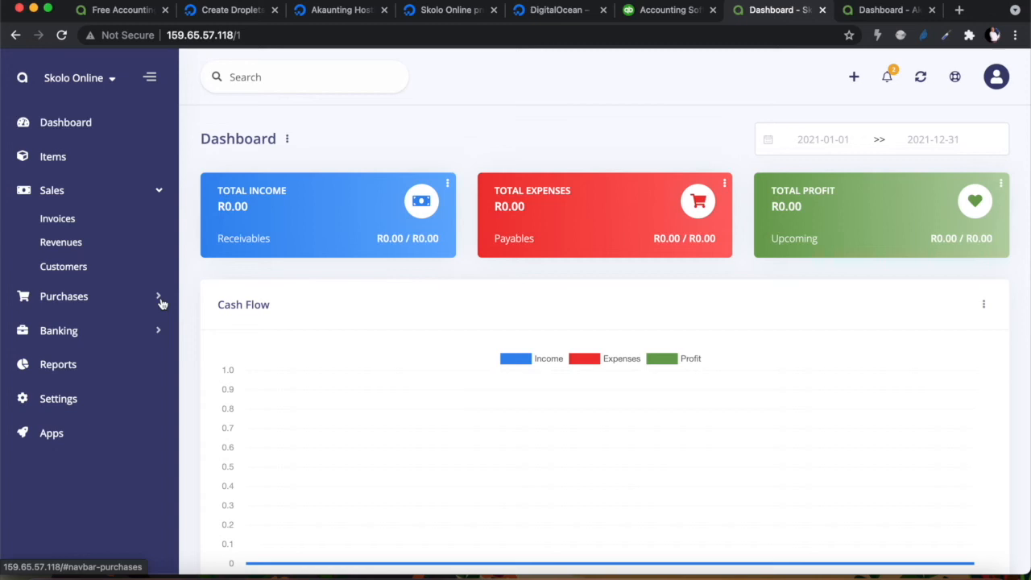
Start new invoice INV-00001 from the Invoices list and review the blank form
left_click(58, 223)
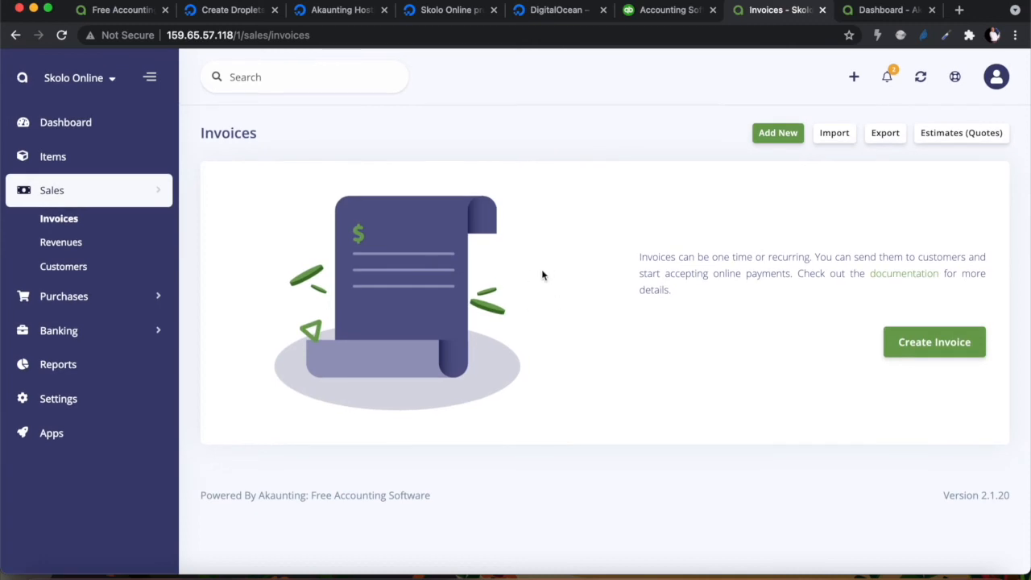
left_click(778, 137)
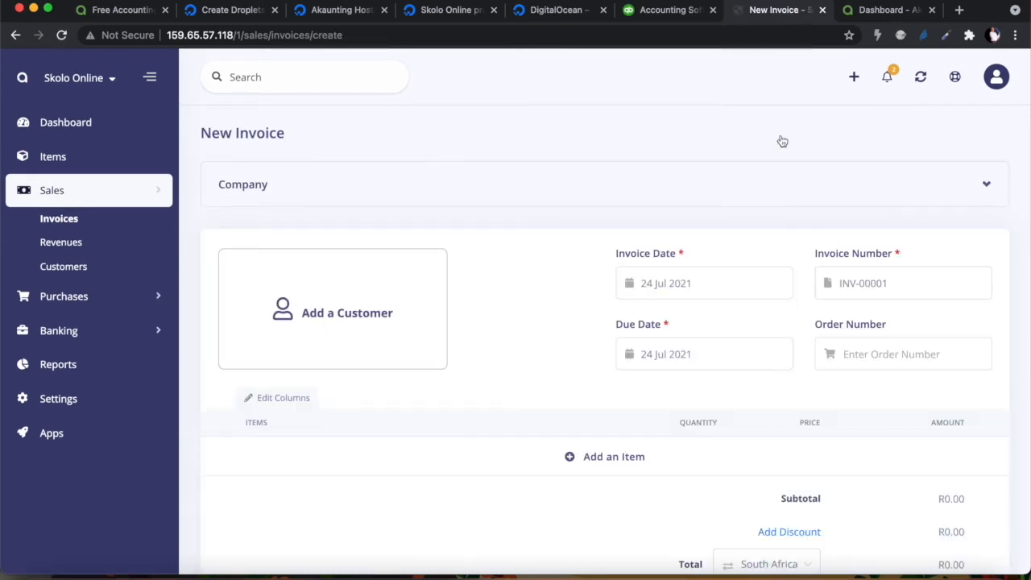
scroll(481, 313, "down", 2)
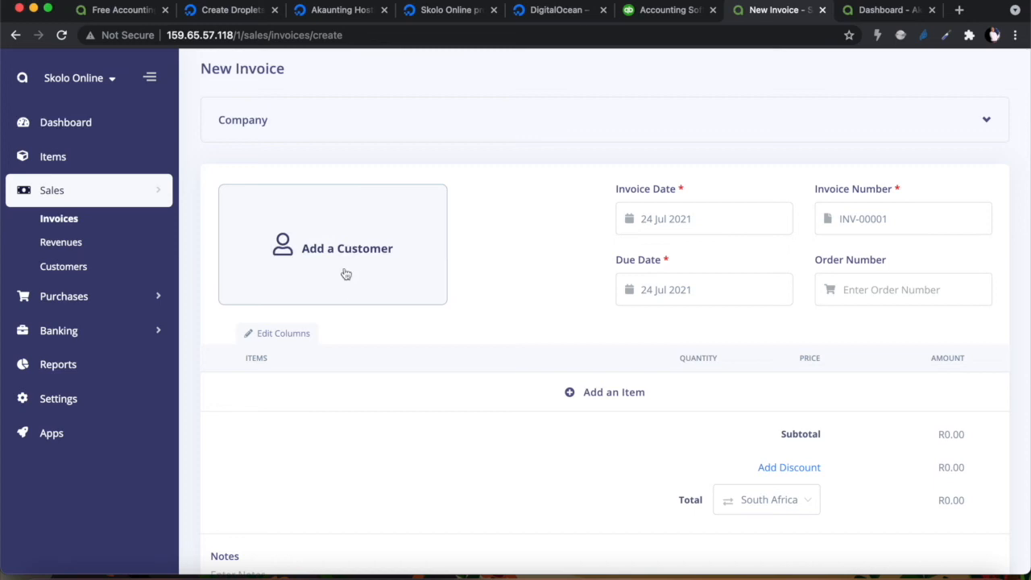
scroll(453, 341, "down", 1)
scroll(452, 340, "down", 2)
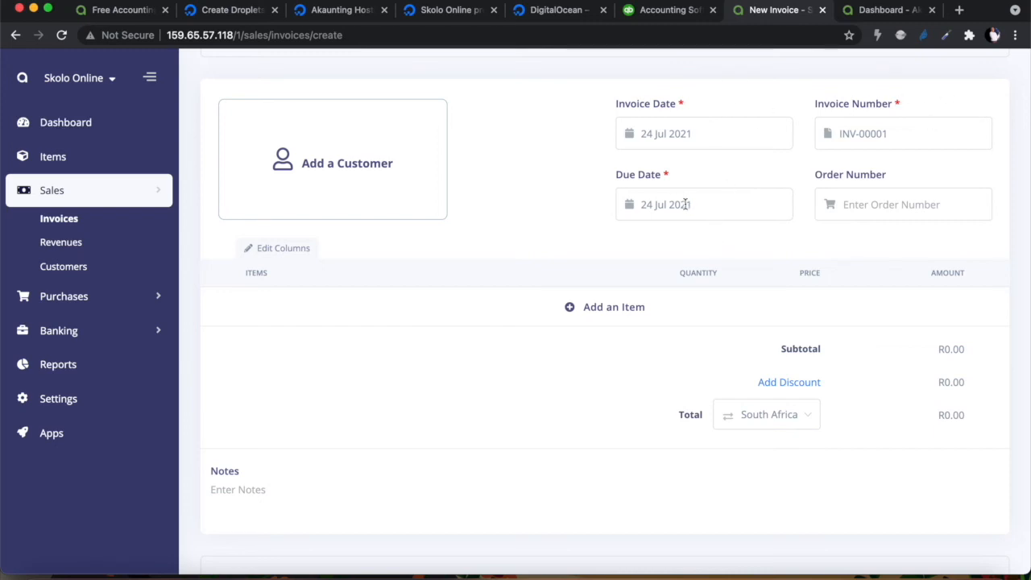
scroll(568, 293, "down", 2)
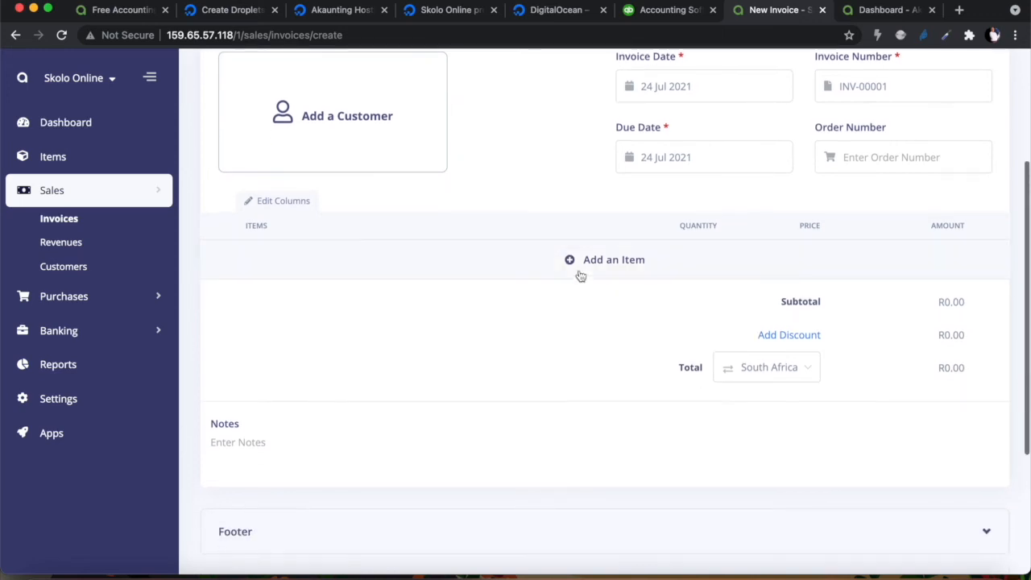
Add the item 'Creating invoice software' described as 'Building, designing Invoicing software'
left_click(571, 260)
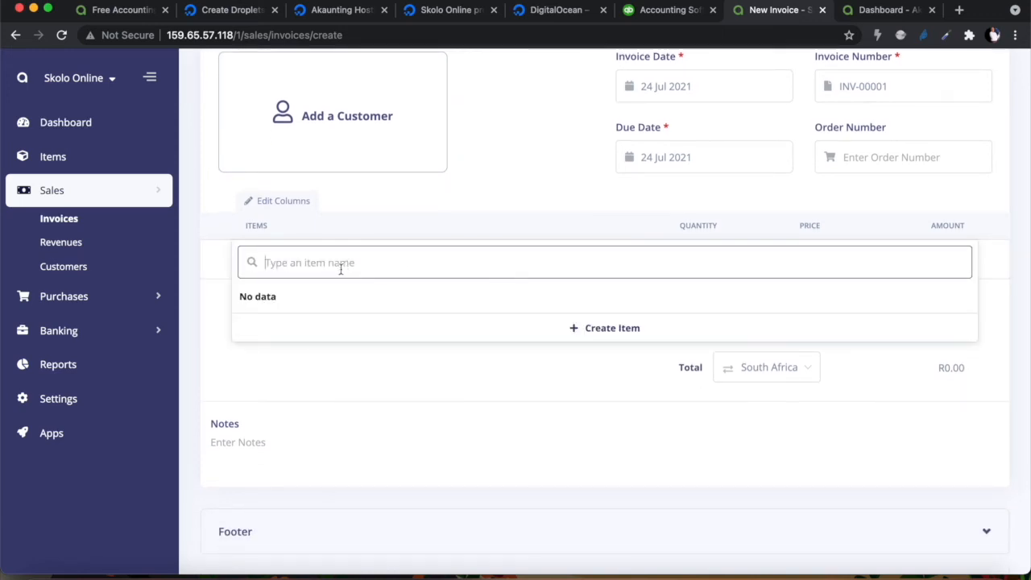
type("Cre")
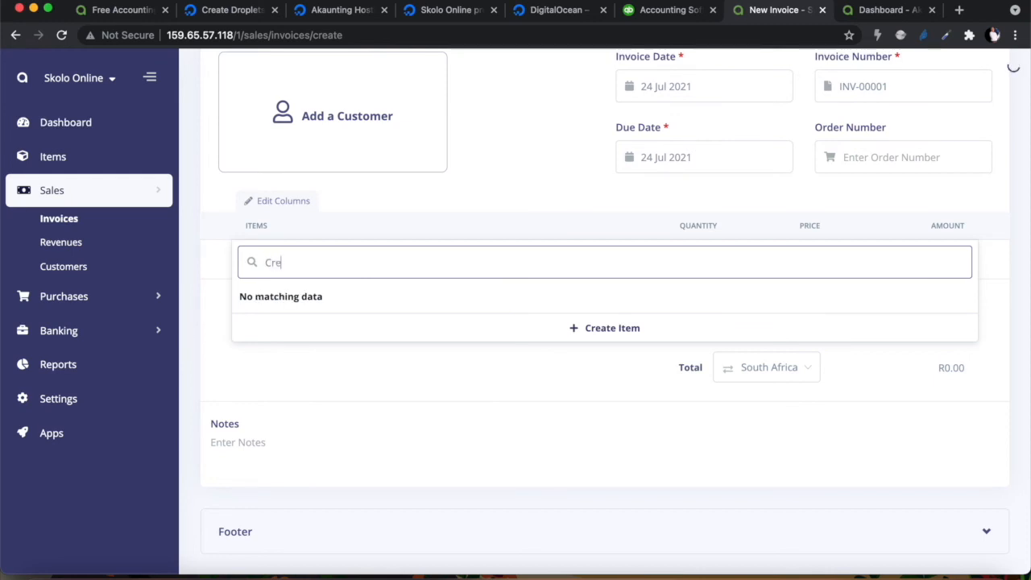
type("ating invoice software")
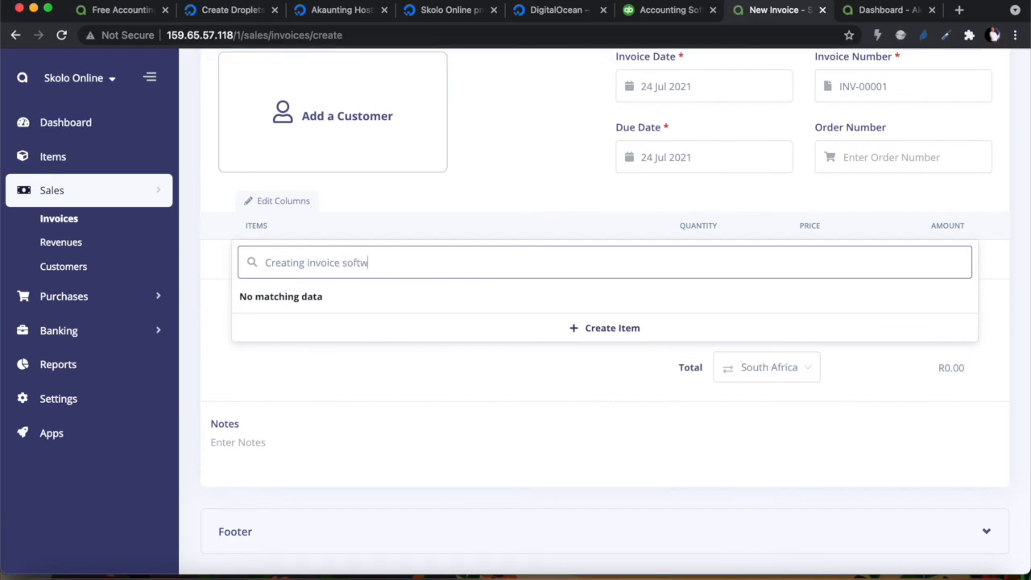
left_click(613, 328)
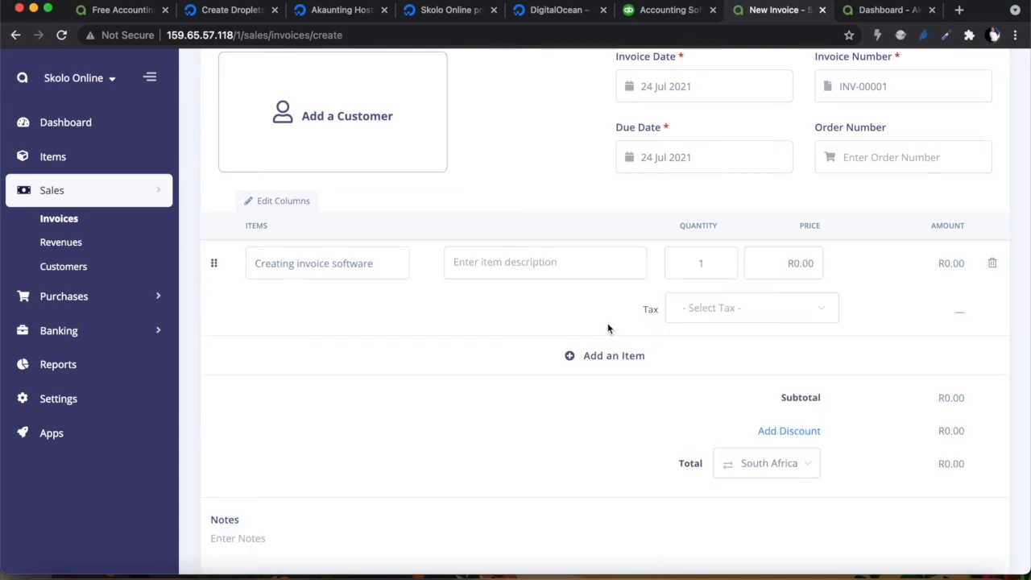
left_click(539, 262)
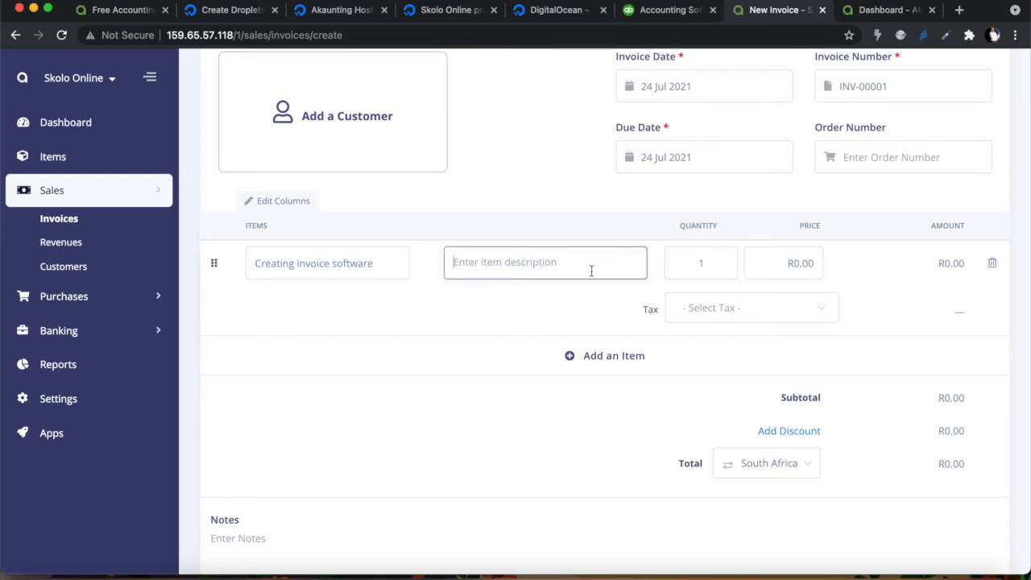
type("Buildi")
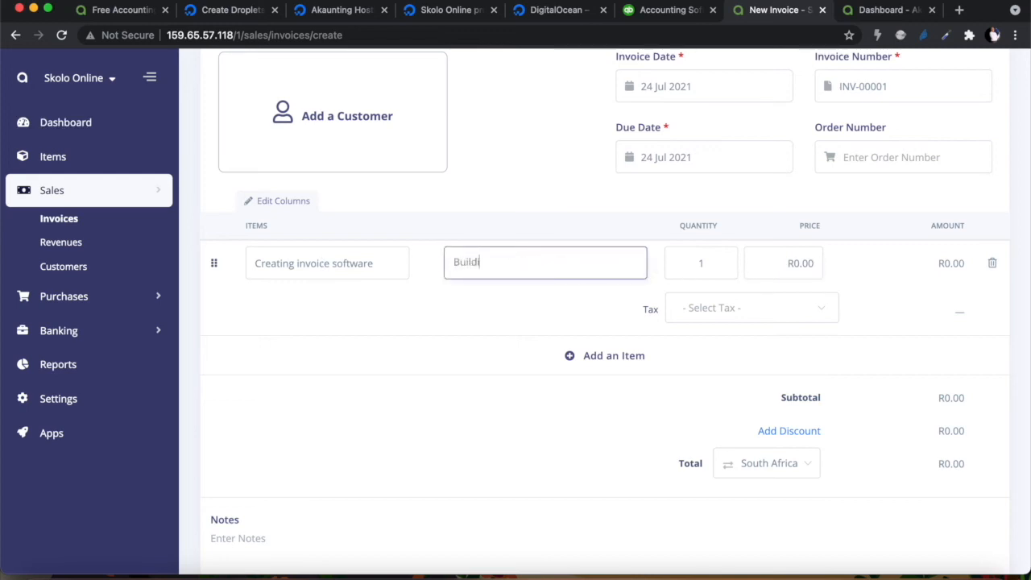
type("ng, designing Invoicing software")
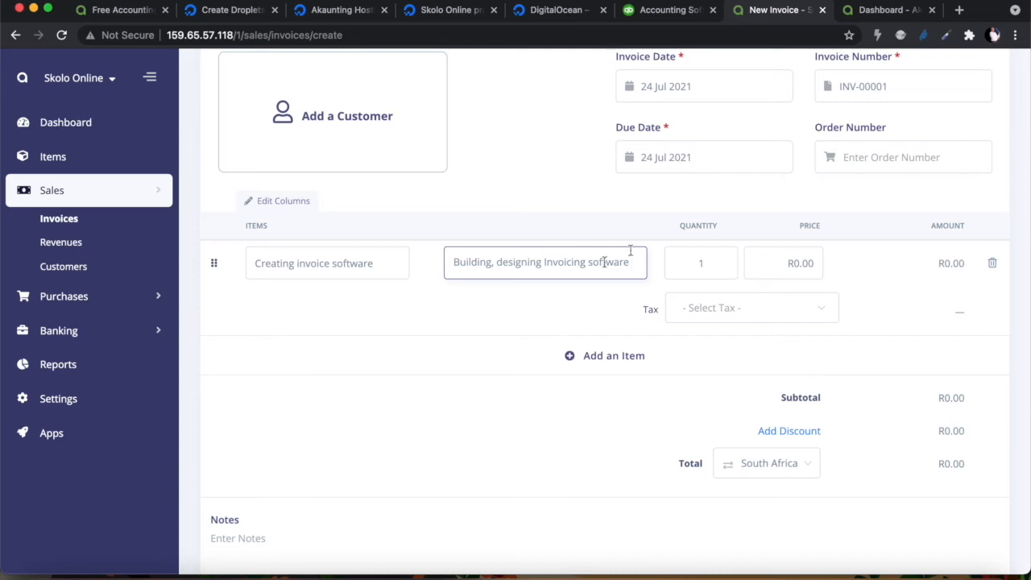
Price the line at 5,000.00 with VAT (15%), totalling R5,750.00
left_click(781, 262)
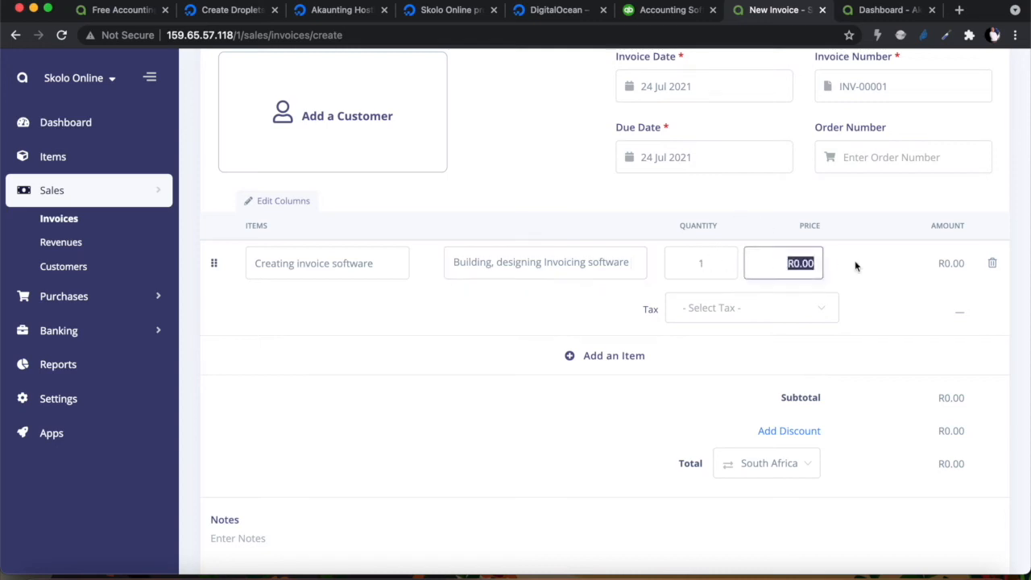
type("5,000.00")
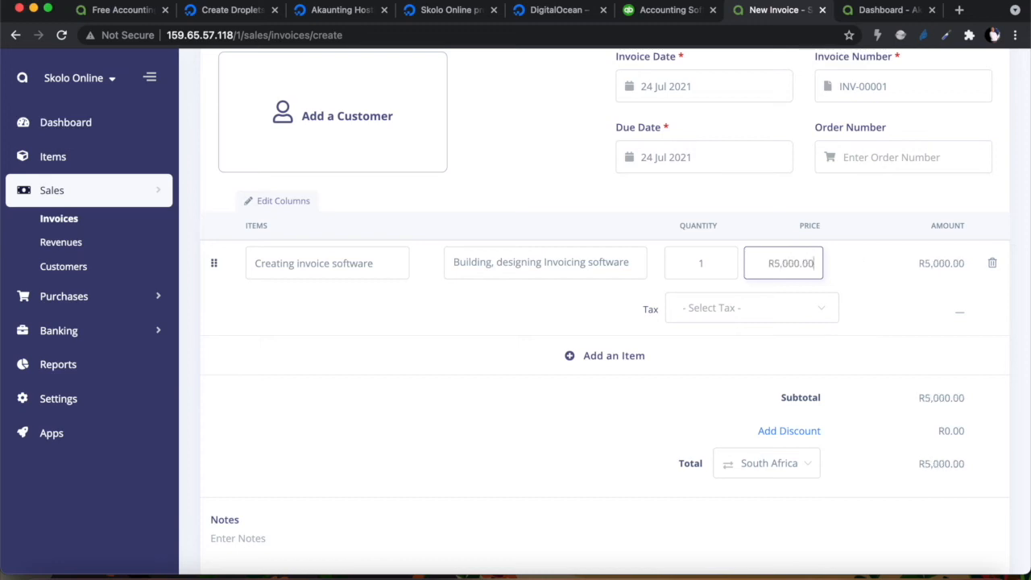
left_click(889, 308)
left_click(760, 307)
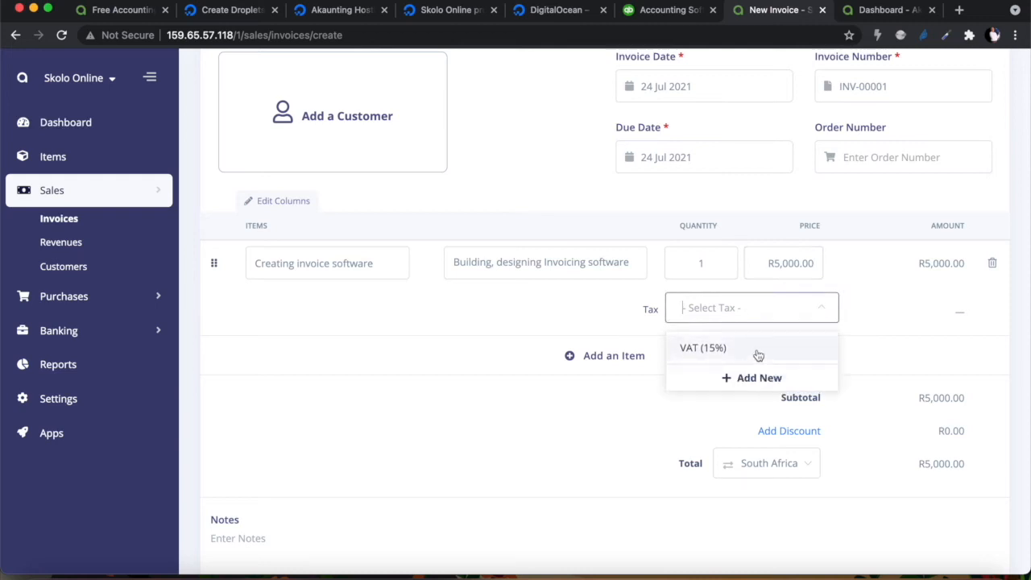
left_click(757, 351)
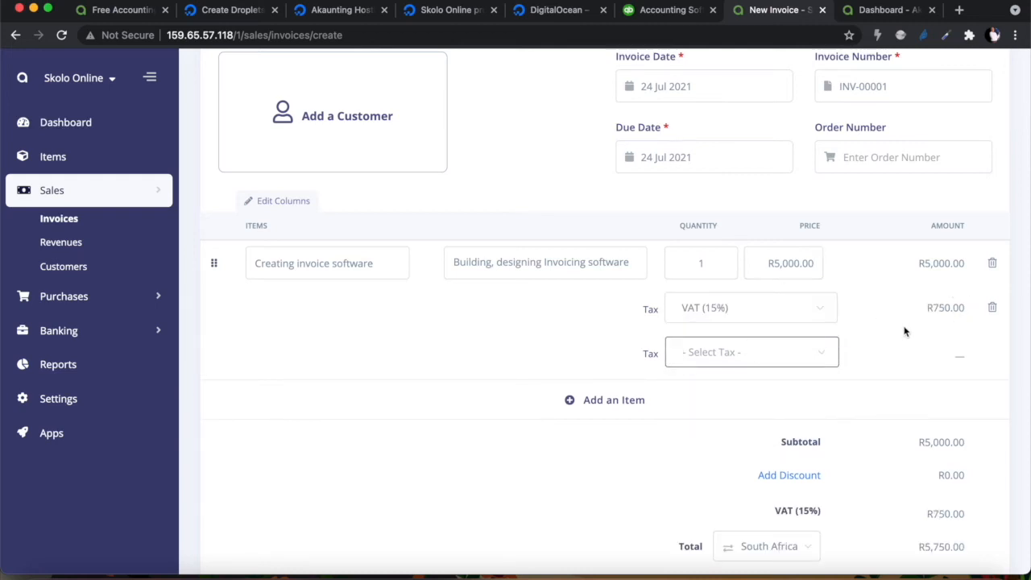
scroll(902, 341, "down", 2)
scroll(902, 341, "down", 2)
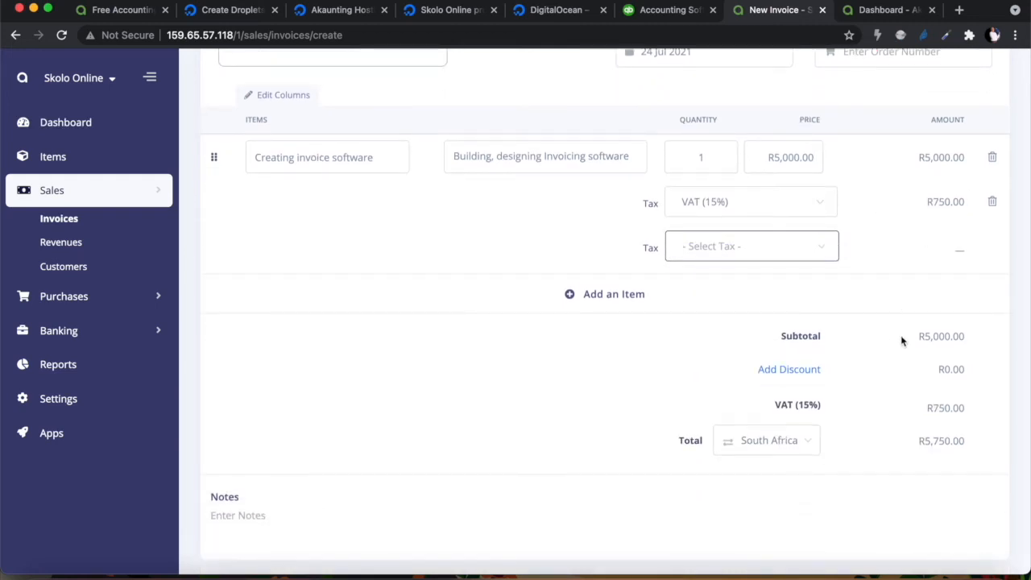
scroll(902, 341, "down", 2)
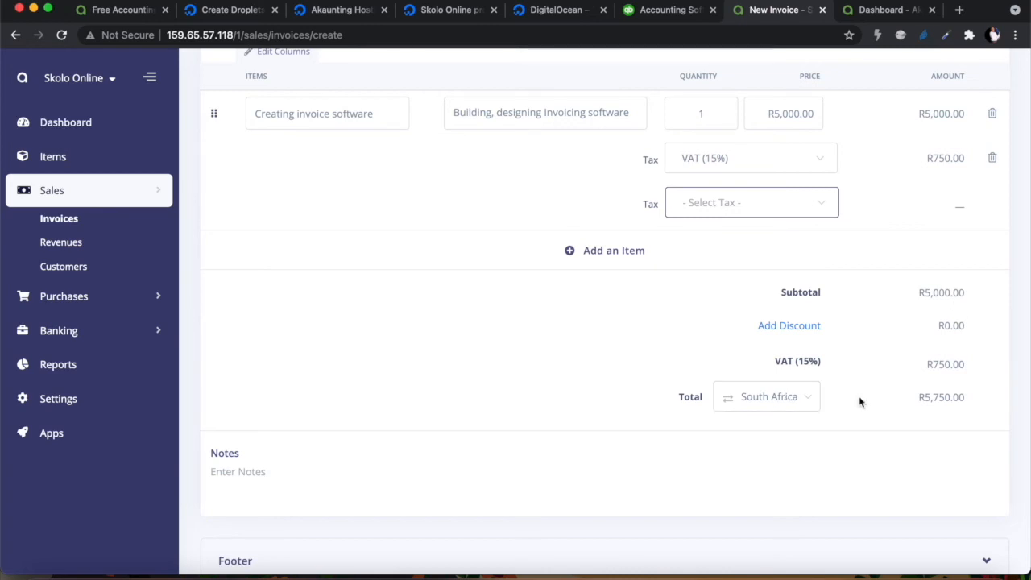
scroll(865, 409, "down", 1)
scroll(866, 410, "up", 4)
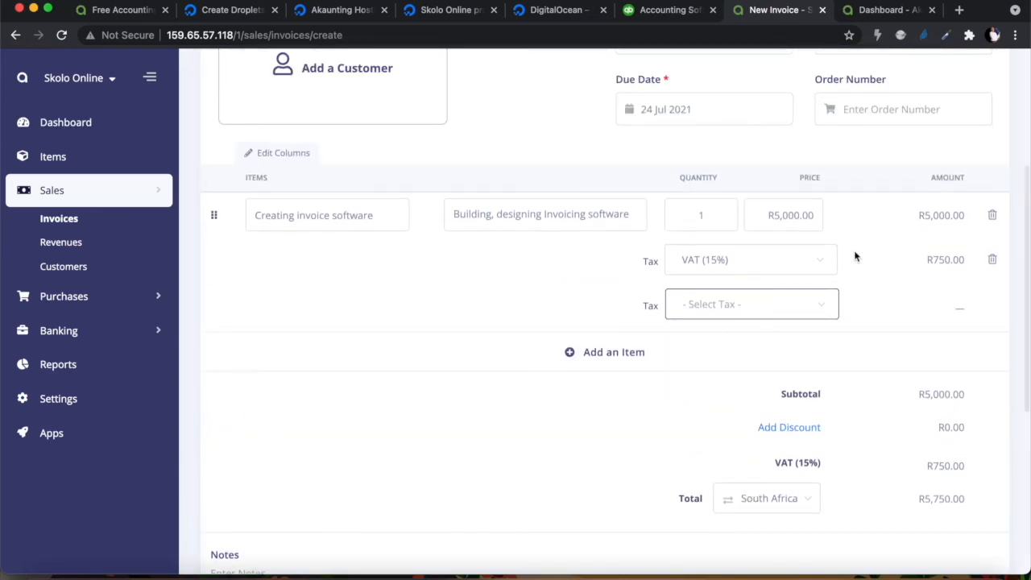
scroll(417, 392, "down", 8)
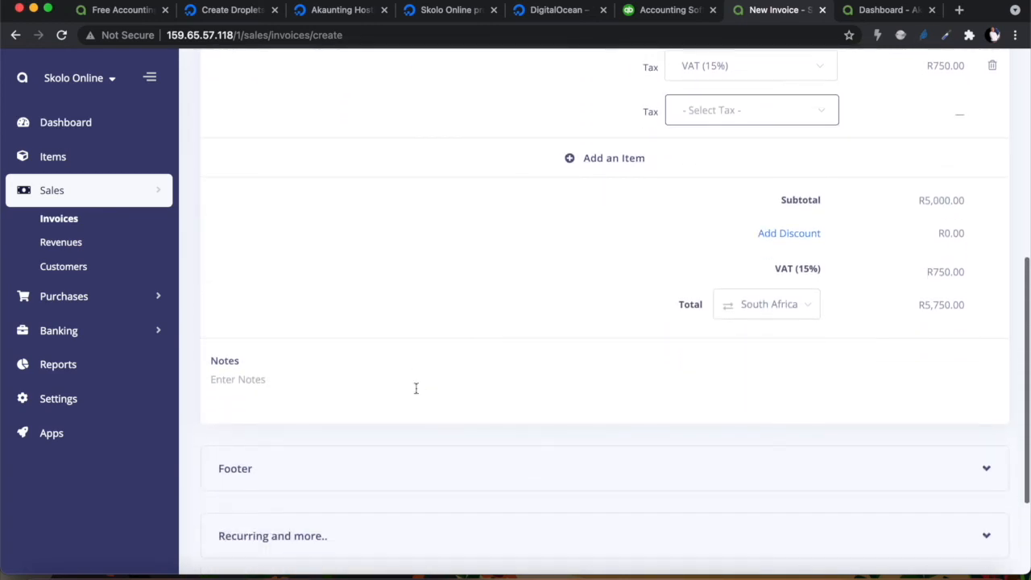
Write 'Bank Account Details' in the invoice footer
scroll(361, 394, "down", 2)
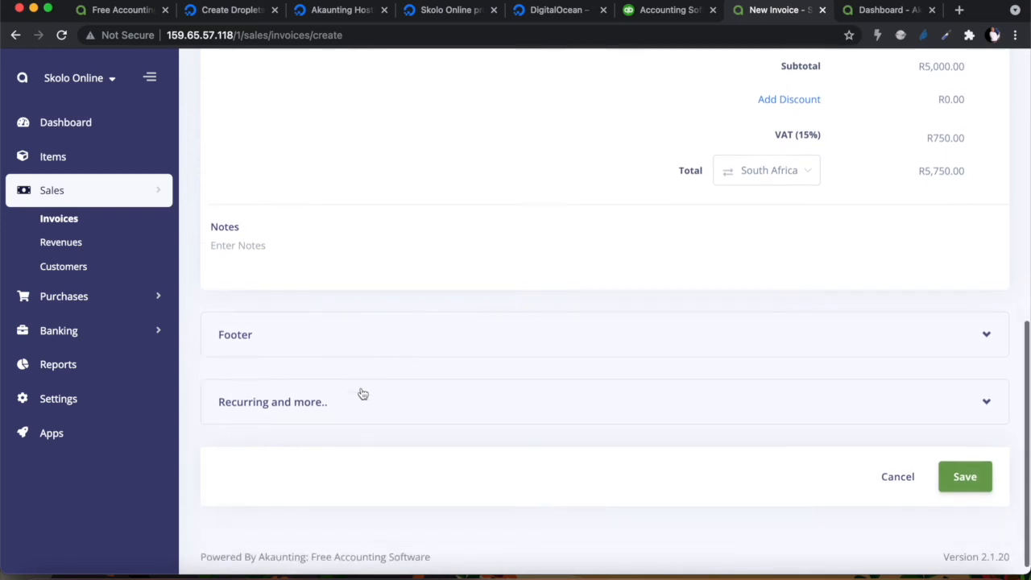
left_click(443, 320)
left_click(358, 363)
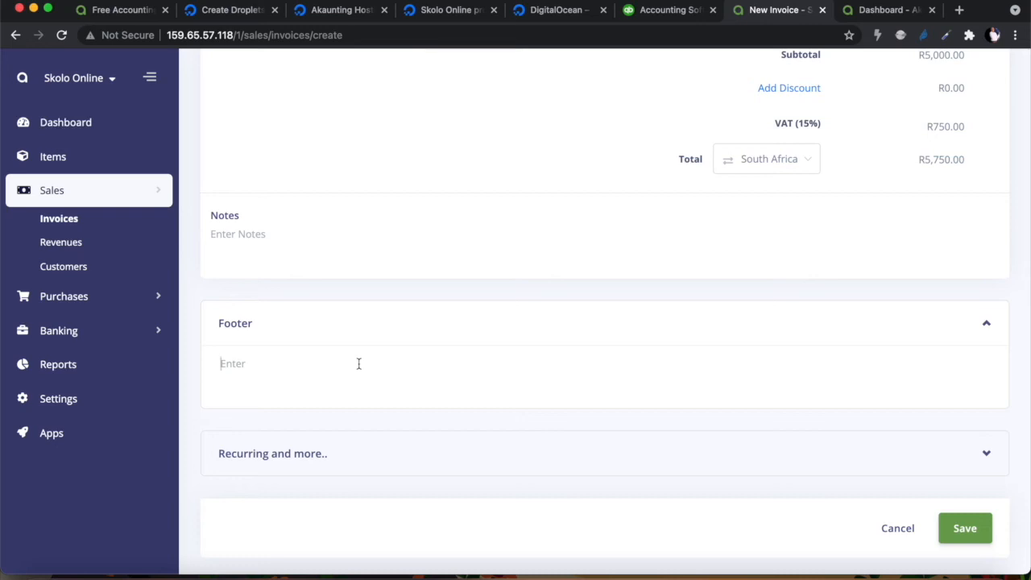
type("Bank Account Details:")
scroll(455, 388, "down", 2)
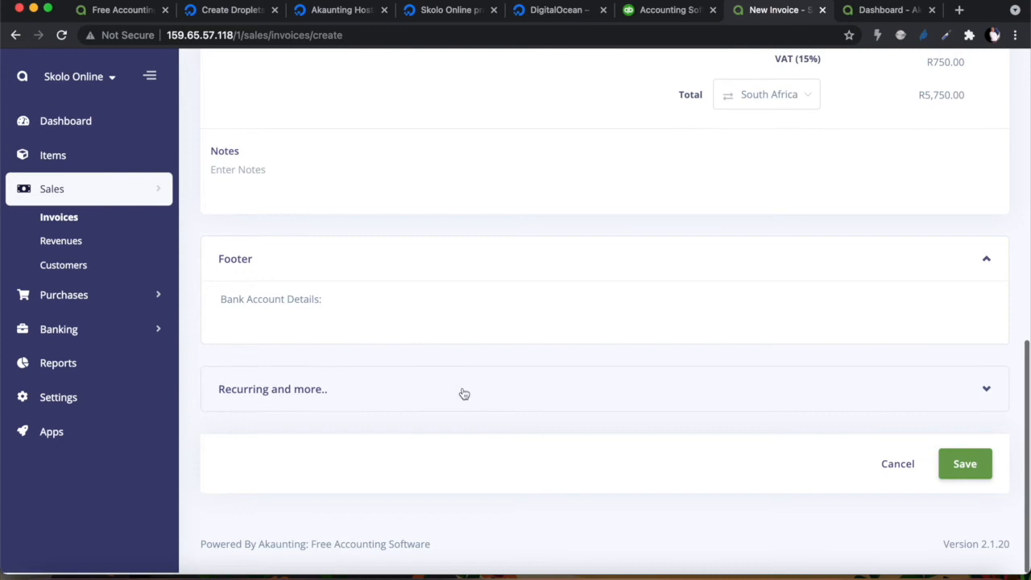
Make the invoice recur Monthly for 6 times and change its category from Deposit to Sales
left_click(986, 390)
scroll(754, 376, "down", 5)
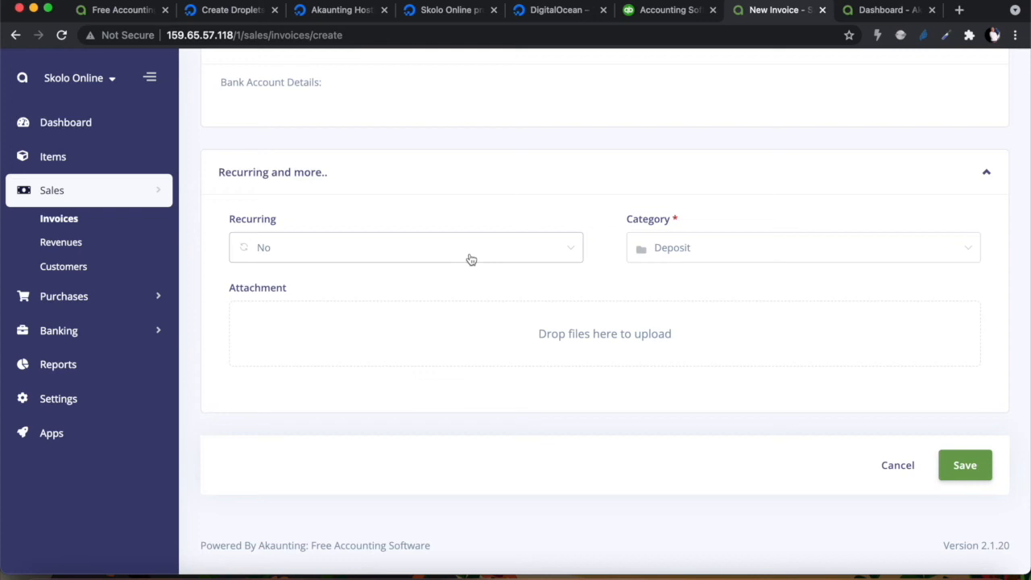
left_click(471, 259)
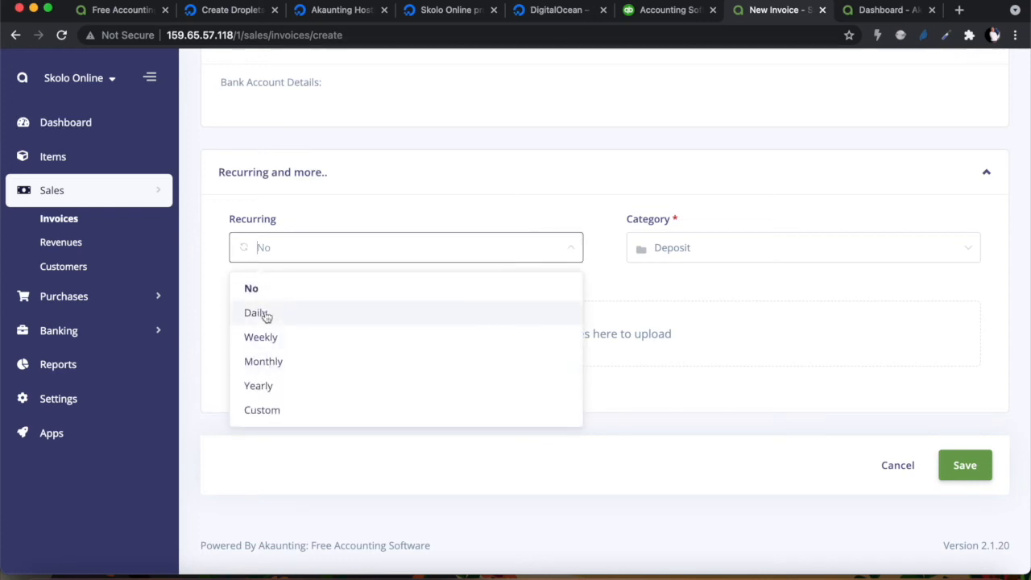
left_click(274, 362)
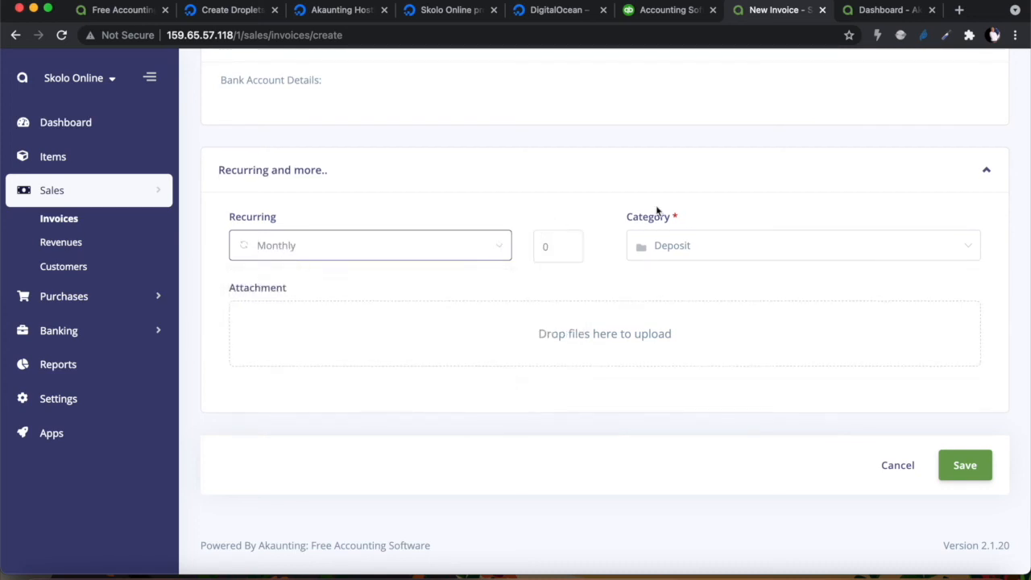
left_click(677, 248)
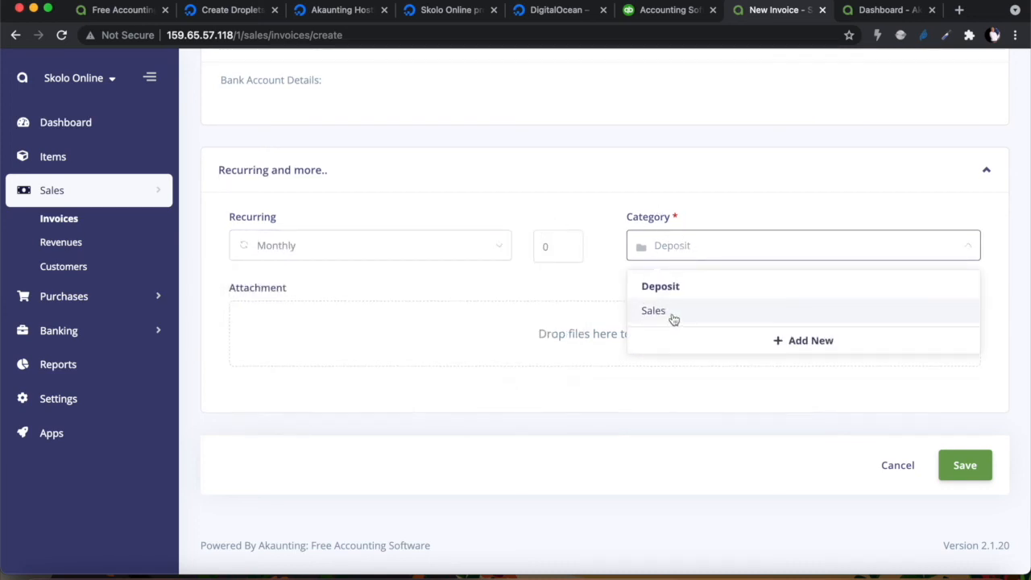
left_click(677, 312)
left_click_drag(557, 247, 533, 250)
type("6")
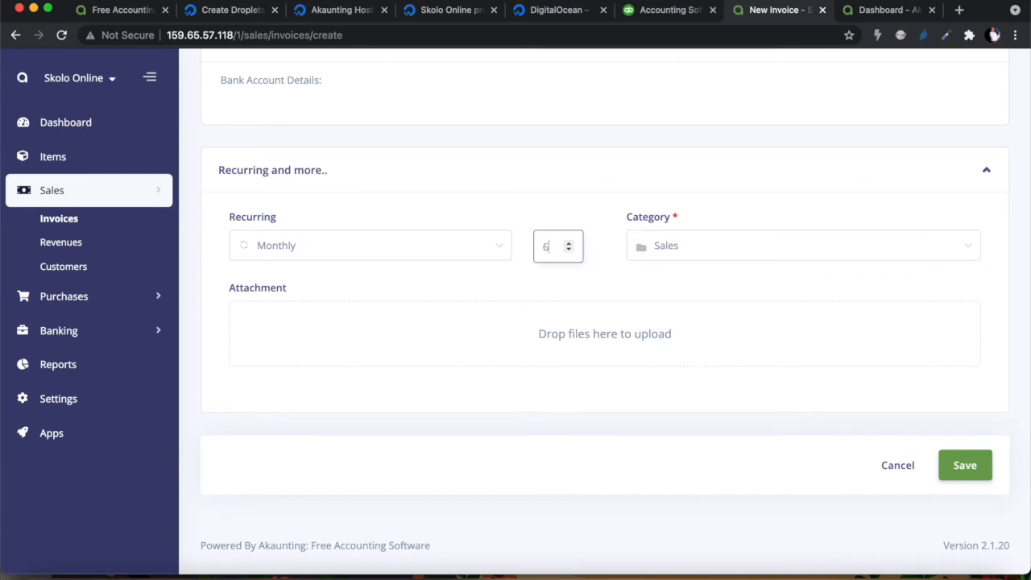
left_click(593, 284)
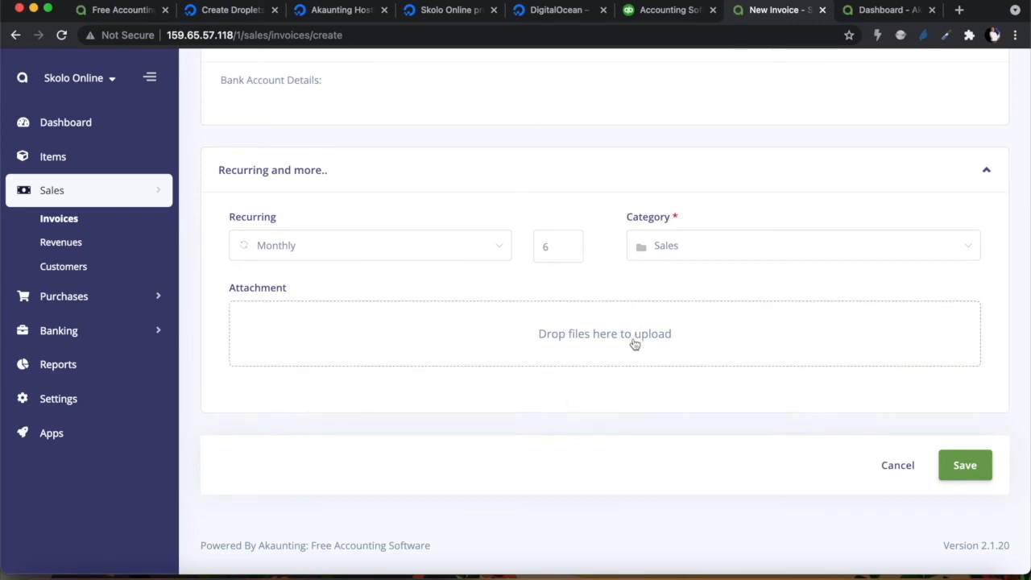
scroll(599, 391, "up", 10)
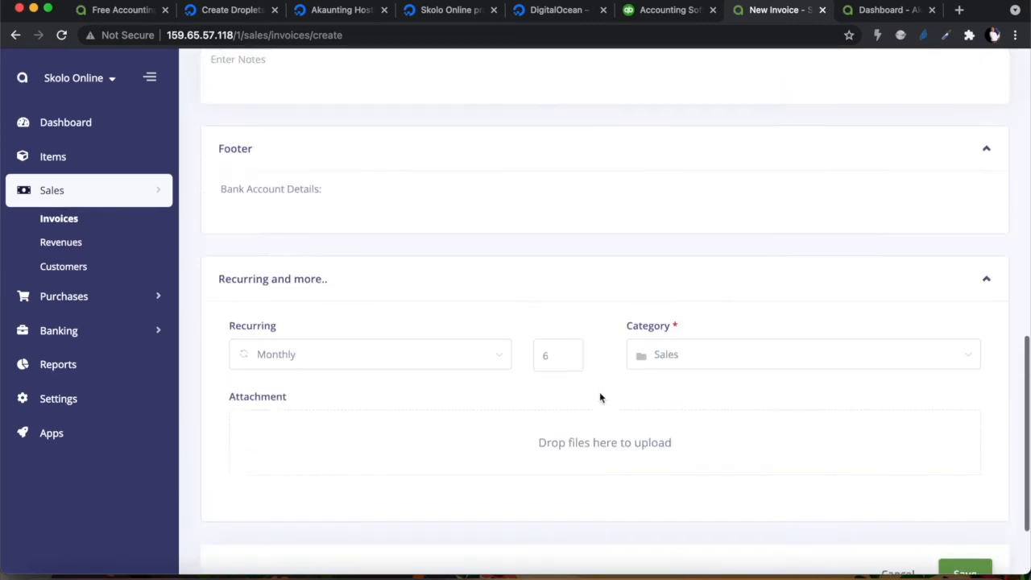
scroll(601, 397, "down", 10)
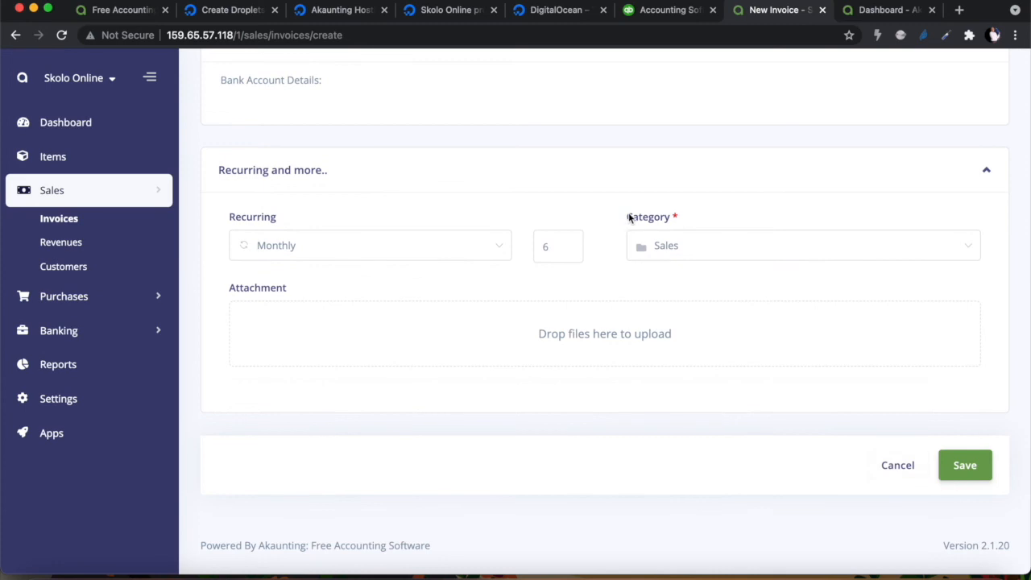
scroll(629, 213, "up", 10)
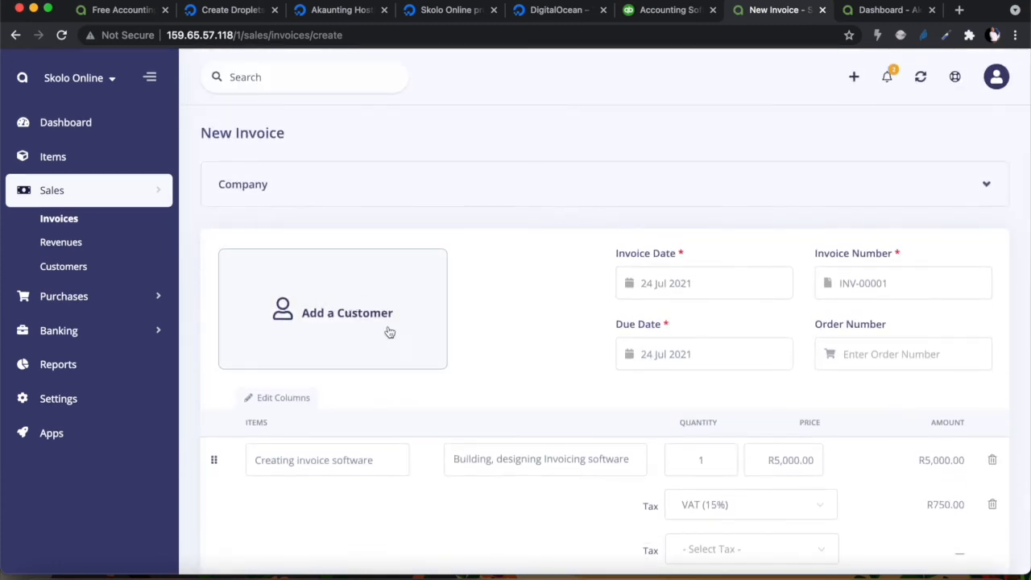
Review the unsaved invoice draft, then switch to the QuickBooks South Africa pricing page
scroll(468, 339, "down", 2)
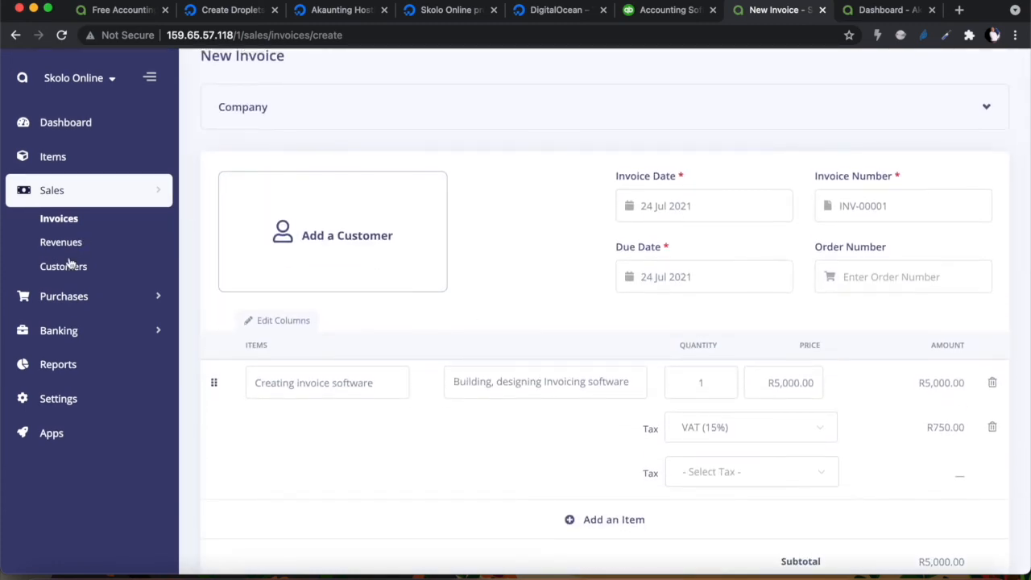
scroll(576, 351, "down", 15)
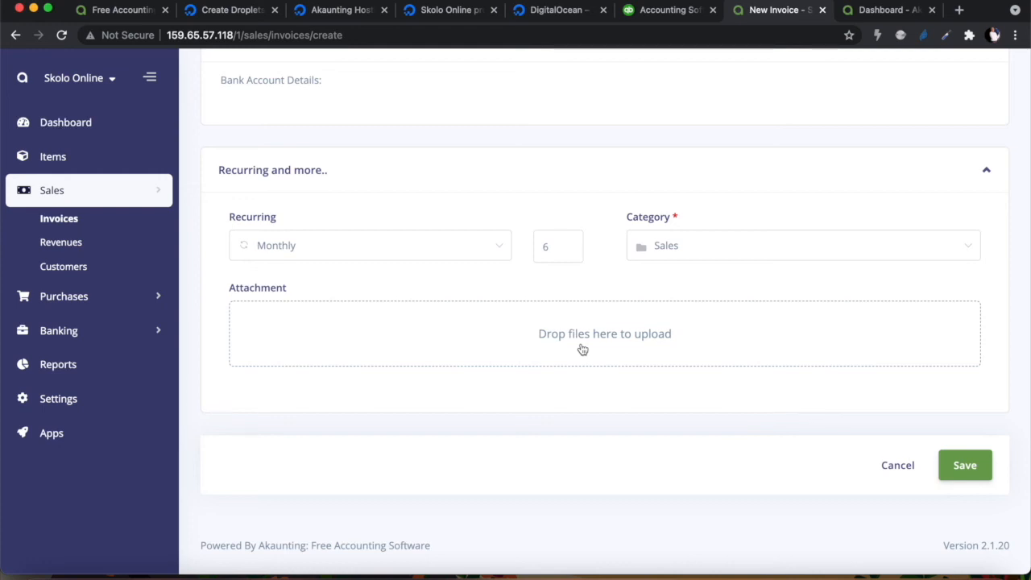
scroll(550, 177, "up", 10)
scroll(550, 177, "down", 5)
scroll(550, 177, "up", 5)
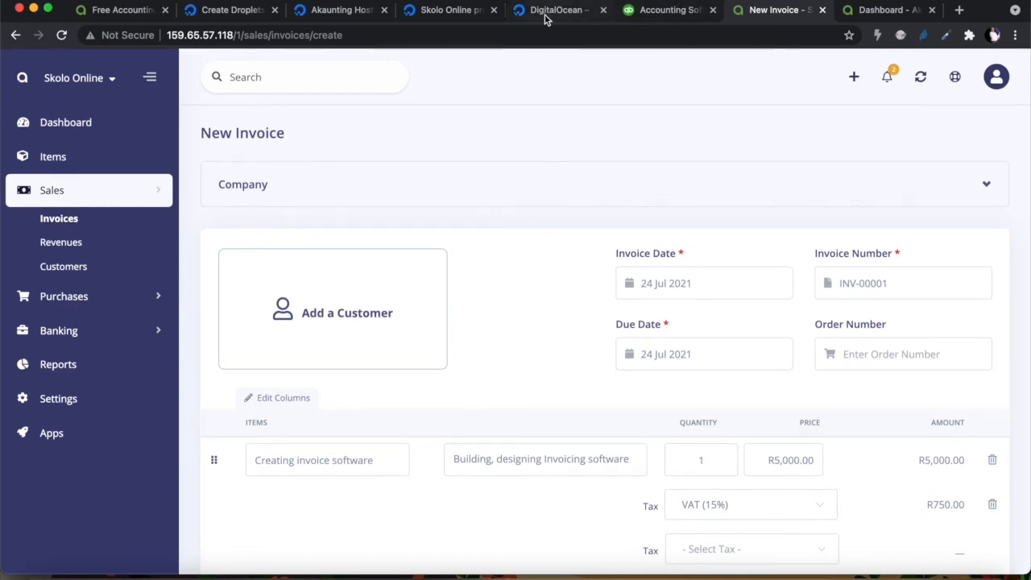
left_click(659, 11)
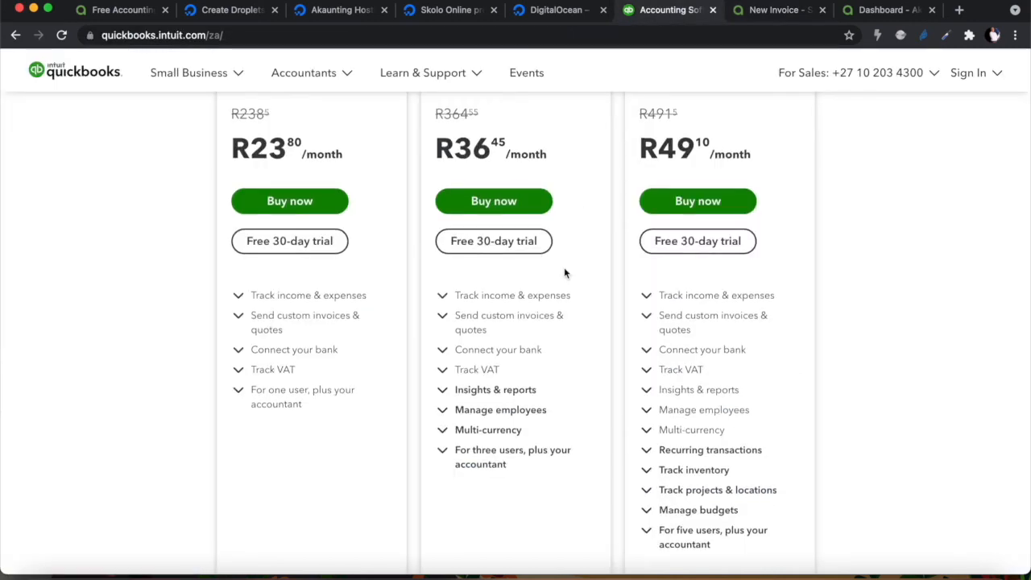
Show QuickBooks plans with annual billing and compare the Essentials annual rand price
scroll(559, 272, "up", 2)
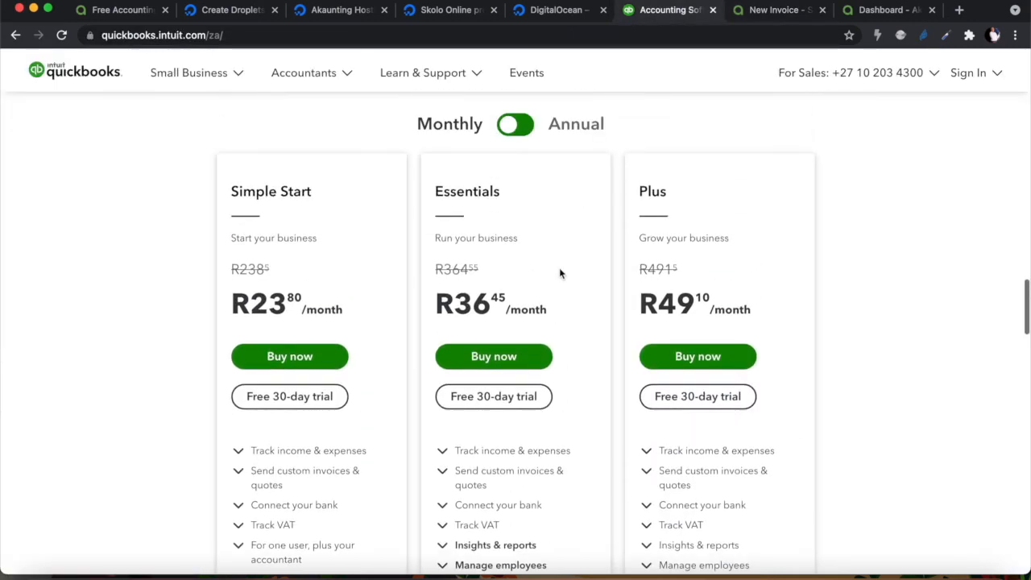
left_click(525, 137)
left_click(524, 137)
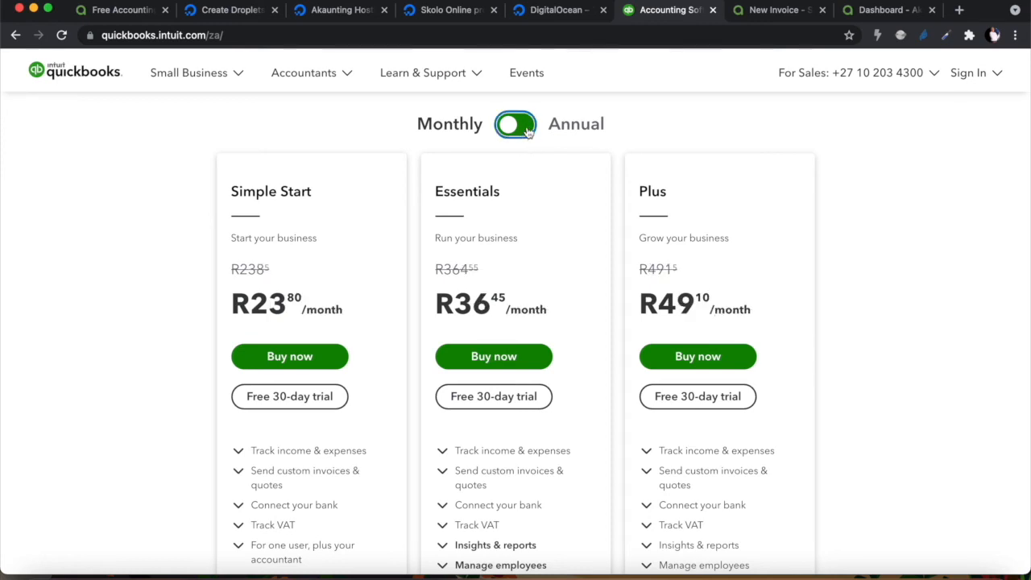
scroll(541, 278, "down", 1)
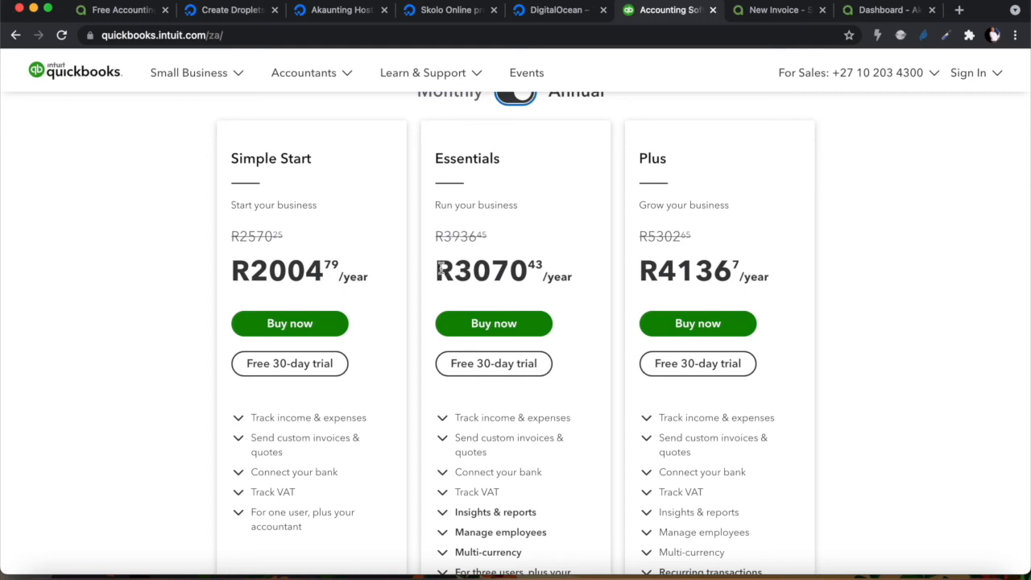
double_click(528, 272)
scroll(527, 272, "down", 4)
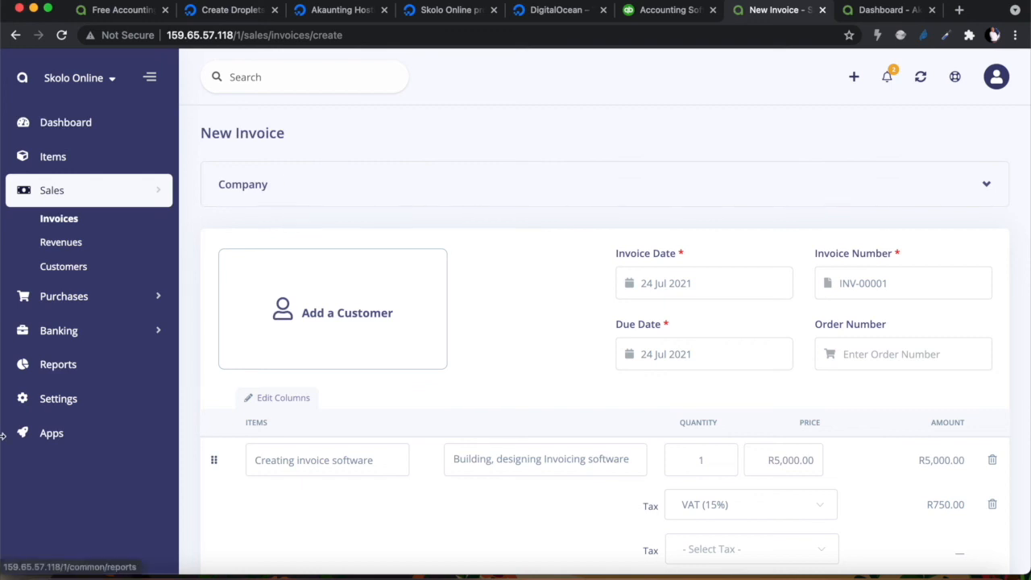
Browse the Apps marketplace's Pre-Sale, Top Paid, New and Top Free sections
left_click(52, 435)
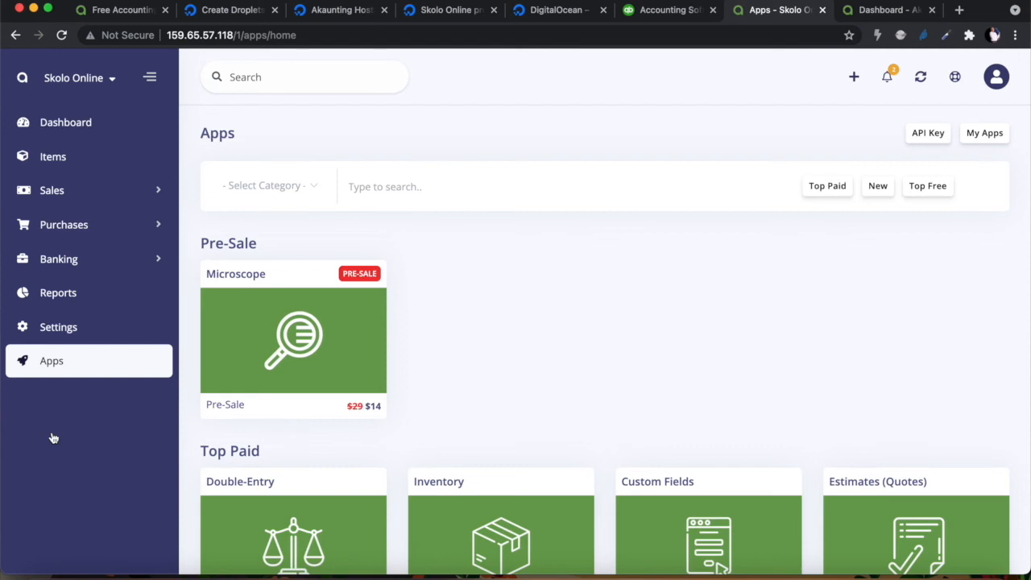
scroll(536, 386, "down", 3)
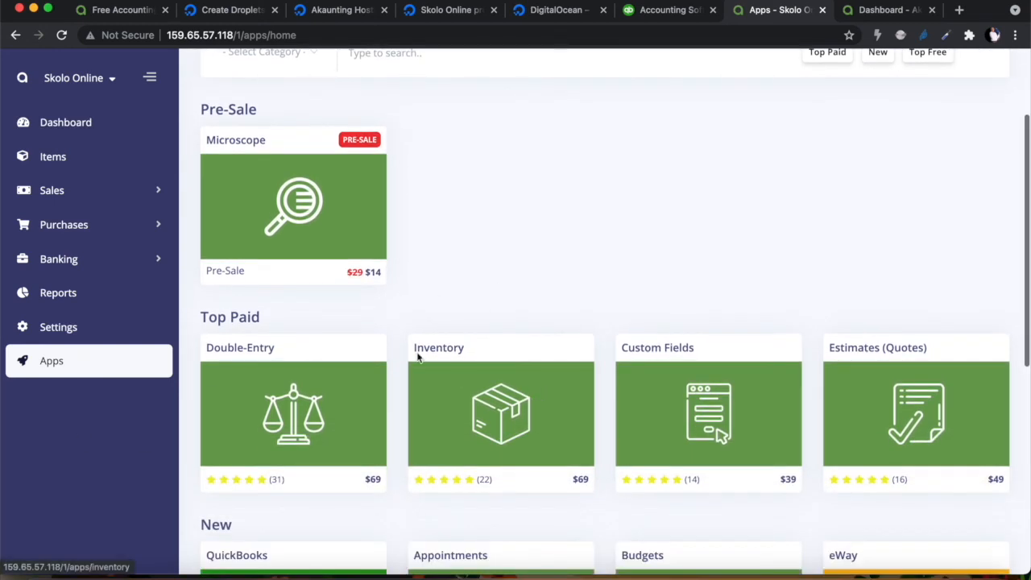
scroll(602, 413, "down", 4)
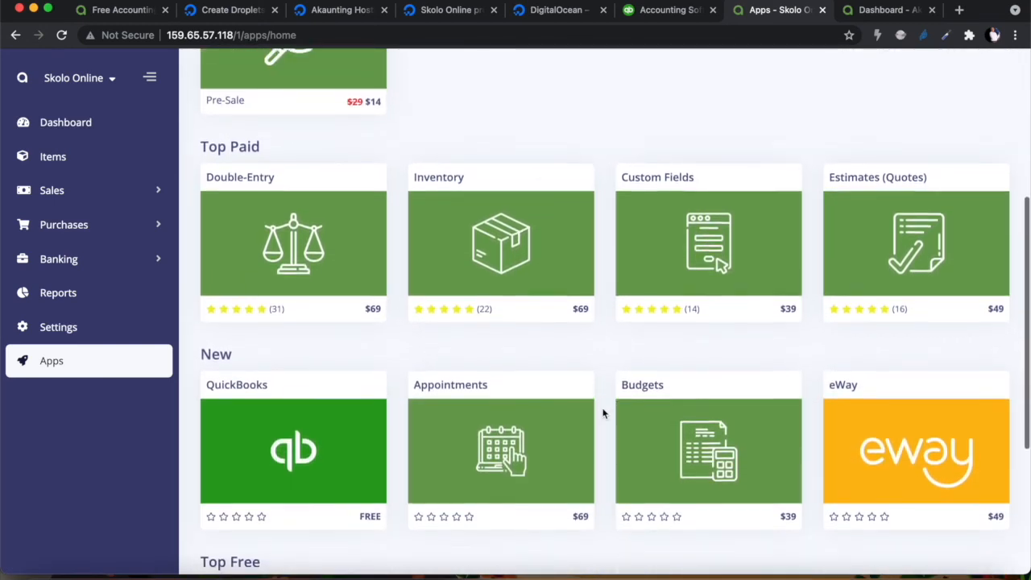
scroll(603, 412, "down", 2)
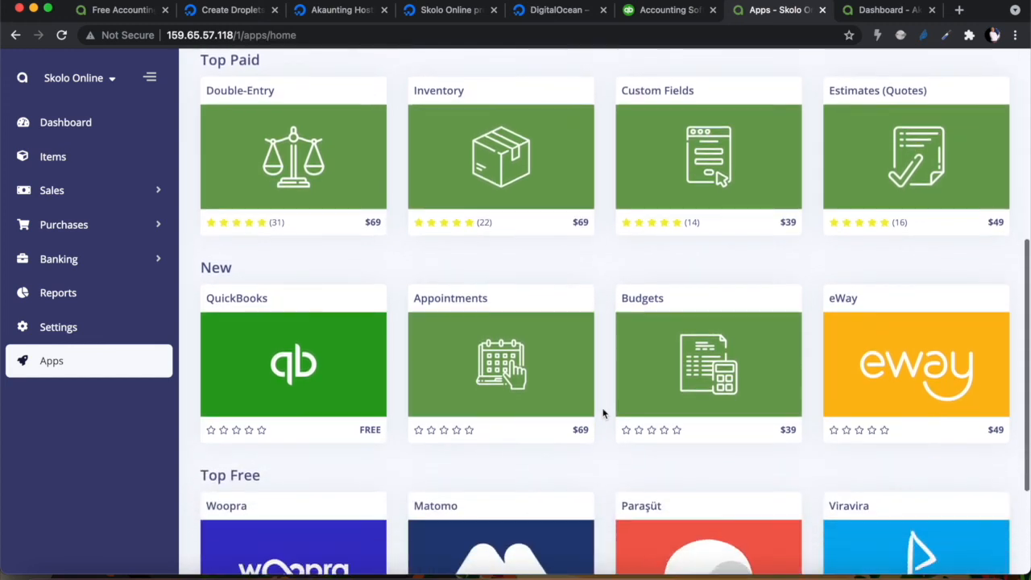
scroll(602, 412, "down", 4)
scroll(603, 412, "up", 2)
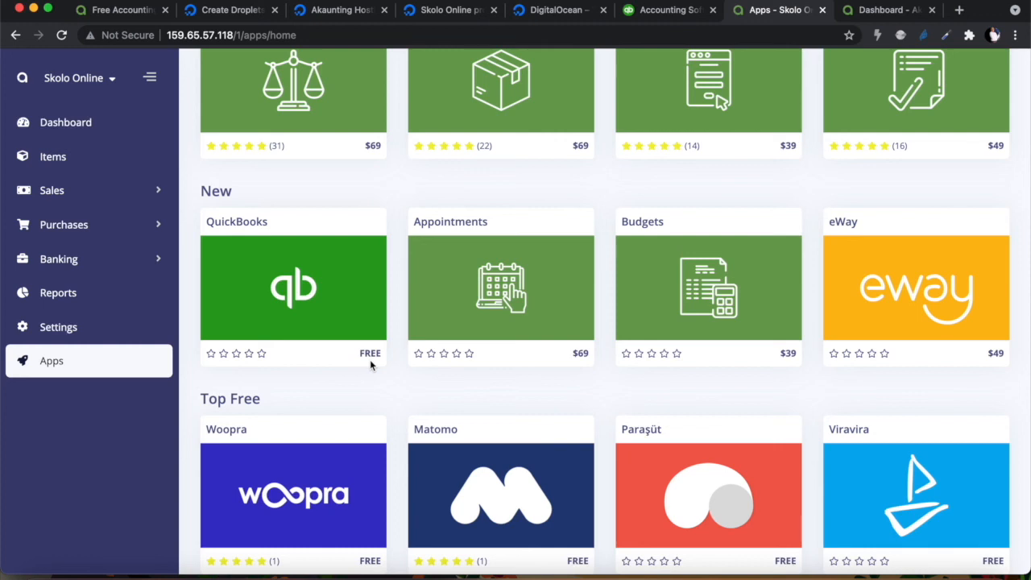
scroll(371, 365, "down", 3)
scroll(371, 365, "up", 5)
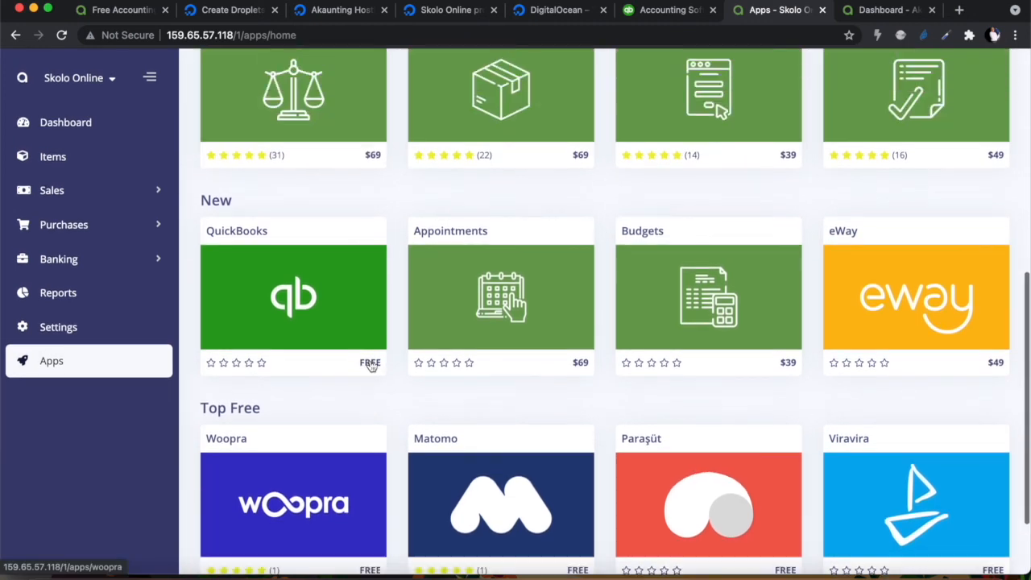
scroll(371, 366, "up", 5)
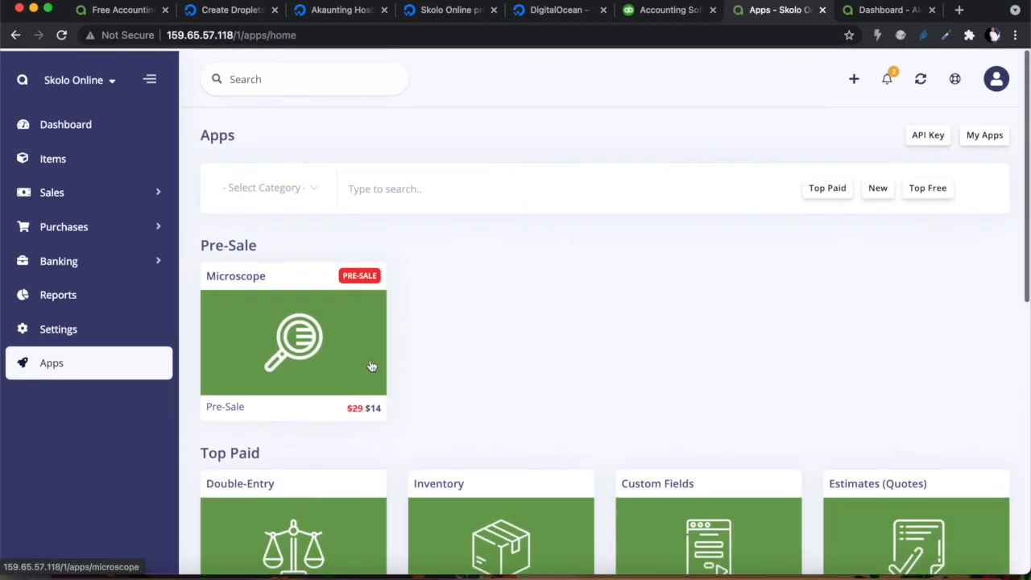
Filter the app marketplace to the HR category and open the Employees app page in a new tab
left_click(267, 191)
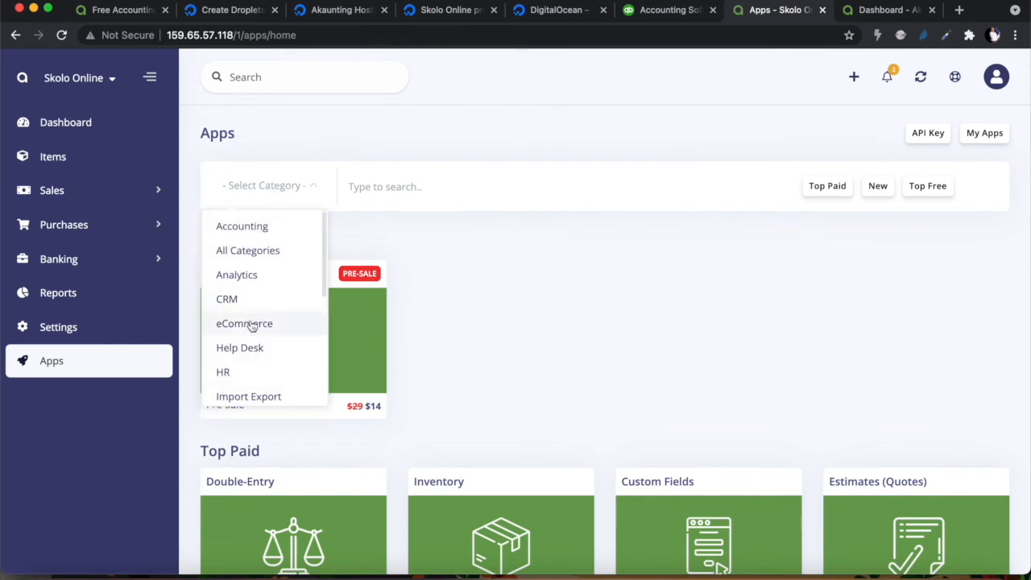
scroll(252, 347, "down", 3)
scroll(250, 338, "up", 2)
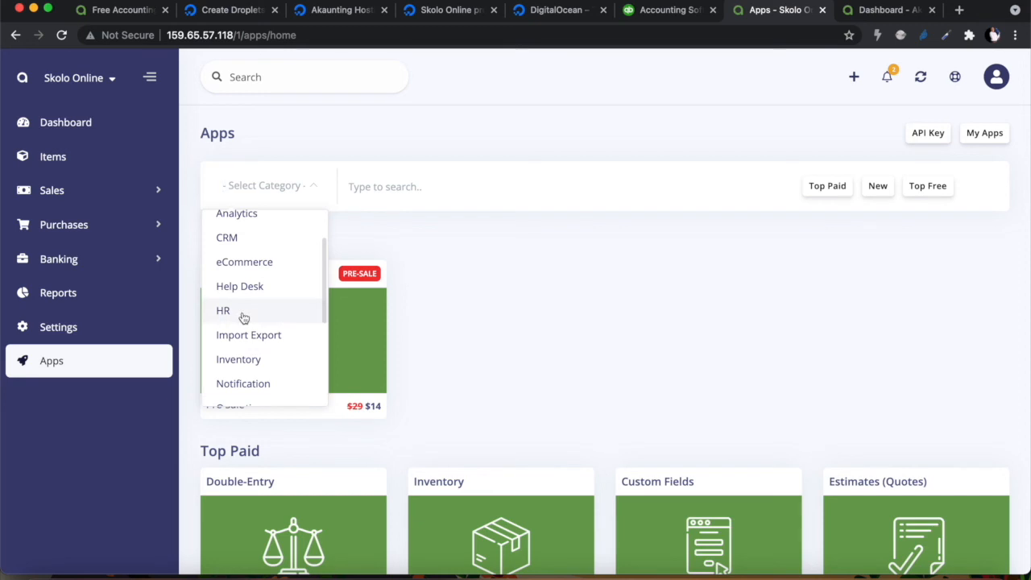
left_click(243, 316)
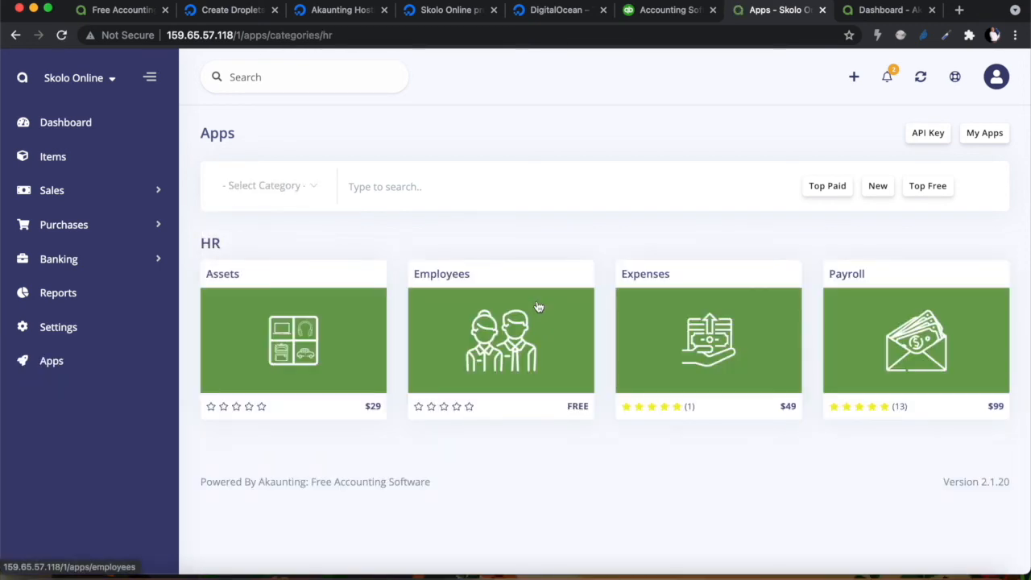
right_click(477, 347)
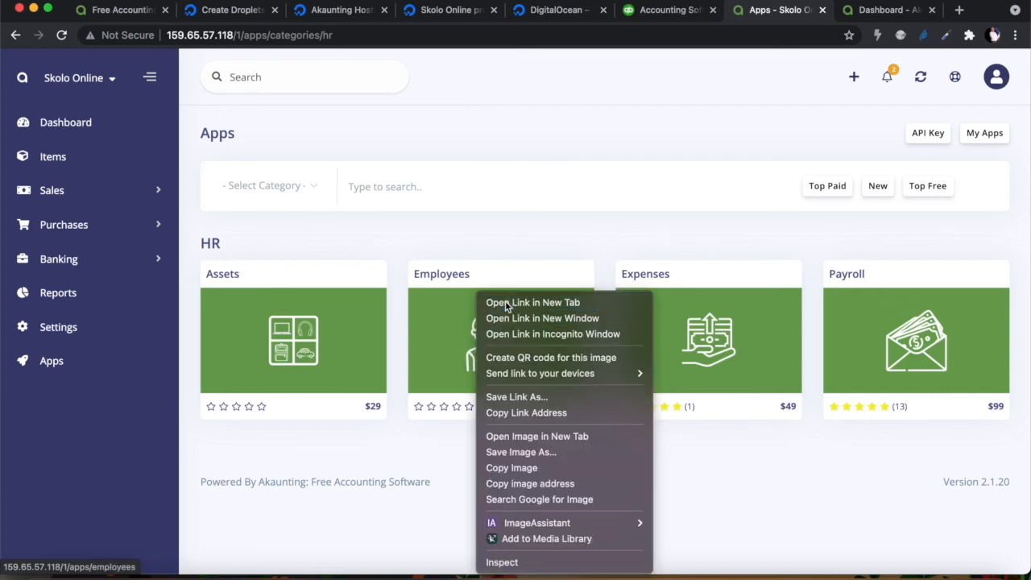
left_click(477, 306)
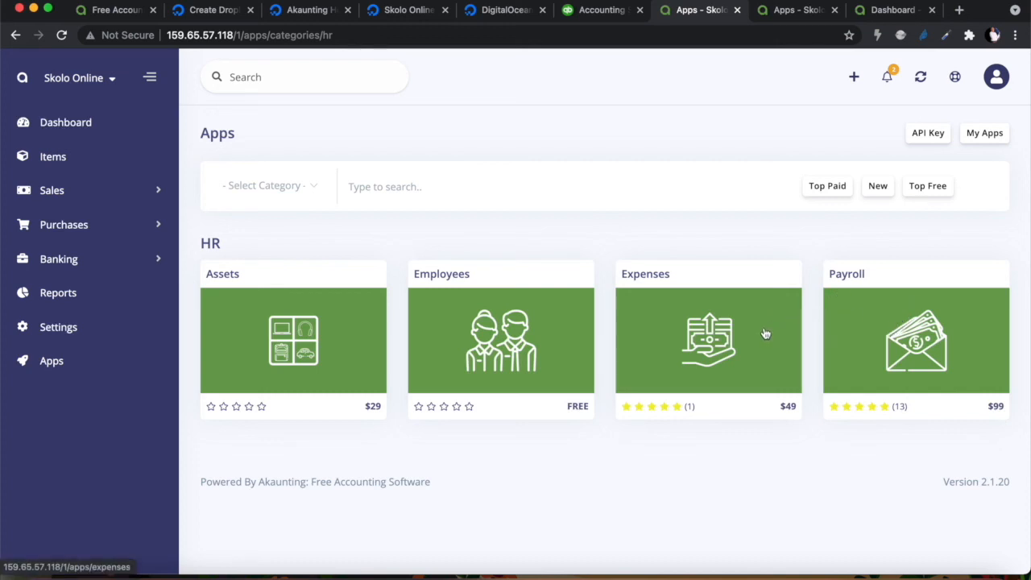
On the Employees app page, install the free Employees app and dismiss the 'Employees installed' notice
left_click(799, 12)
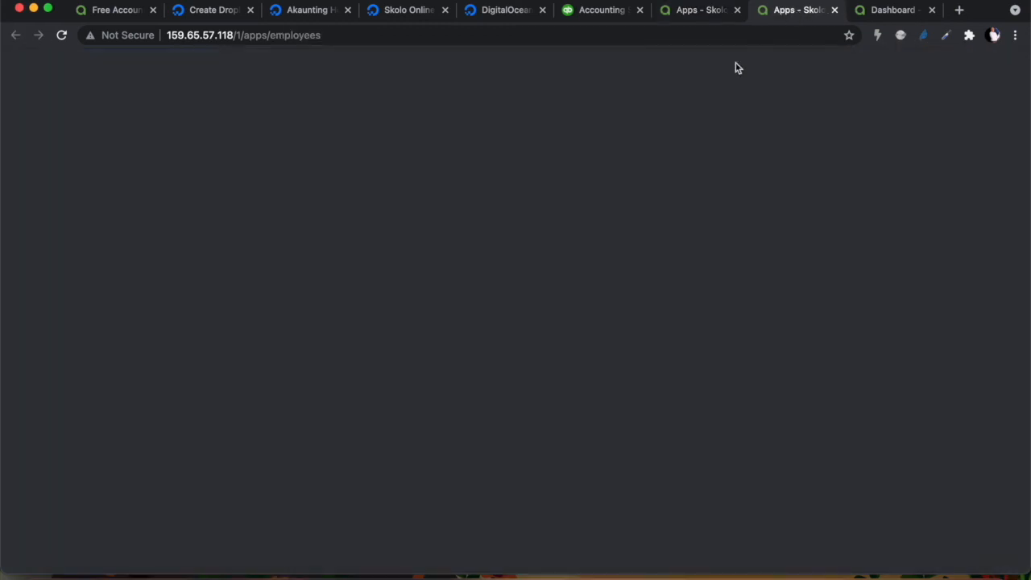
scroll(670, 291, "down", 5)
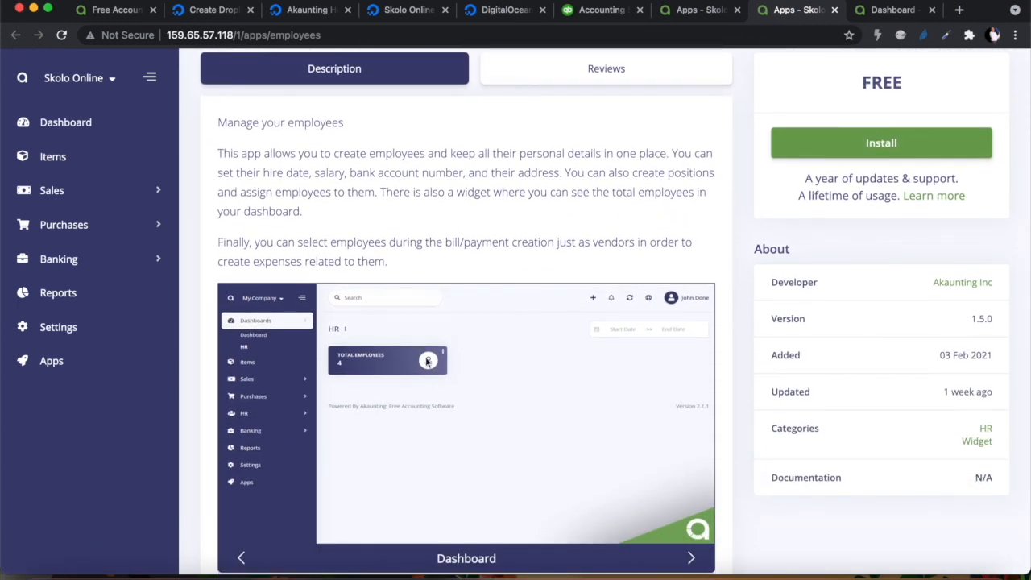
scroll(542, 308, "up", 5)
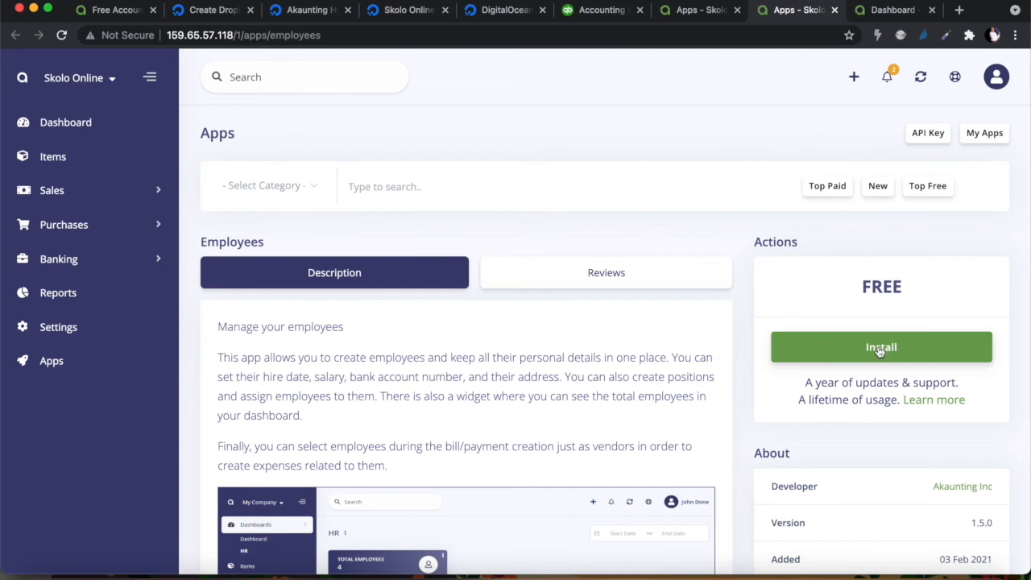
left_click(881, 348)
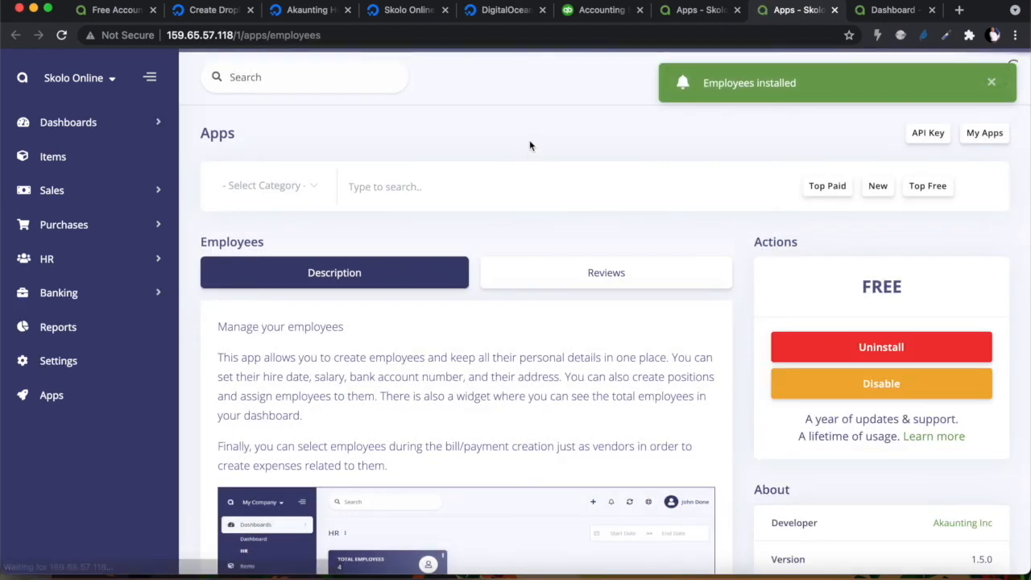
left_click(995, 82)
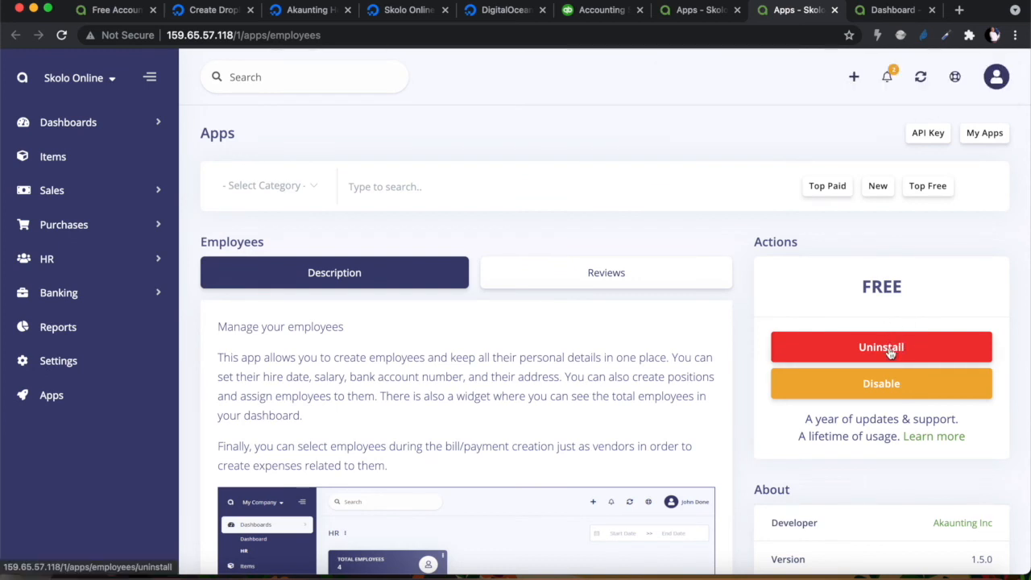
Expand Dashboards in the sidebar to reveal the new HR dashboard
scroll(538, 344, "down", 2)
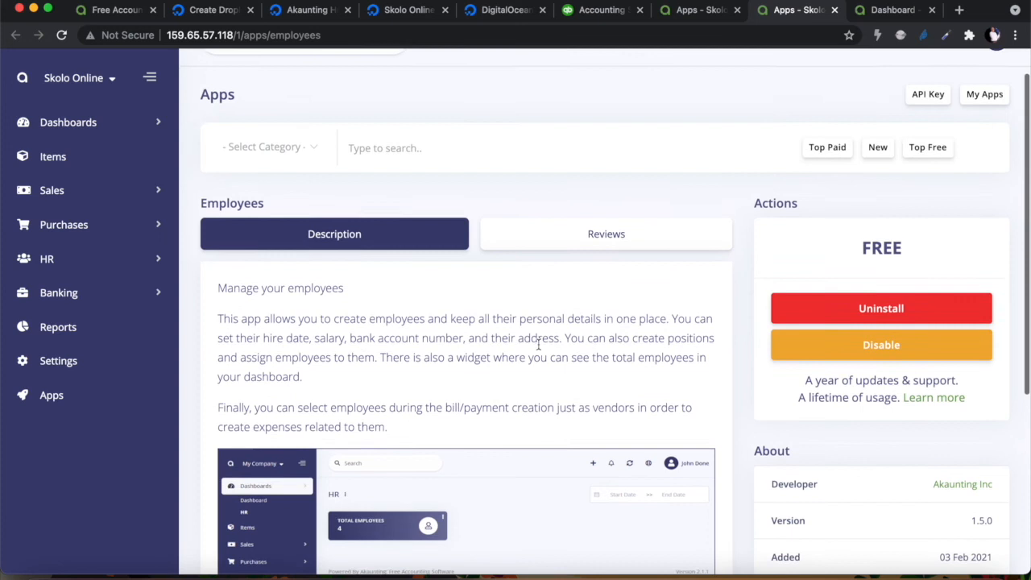
scroll(538, 343, "up", 1)
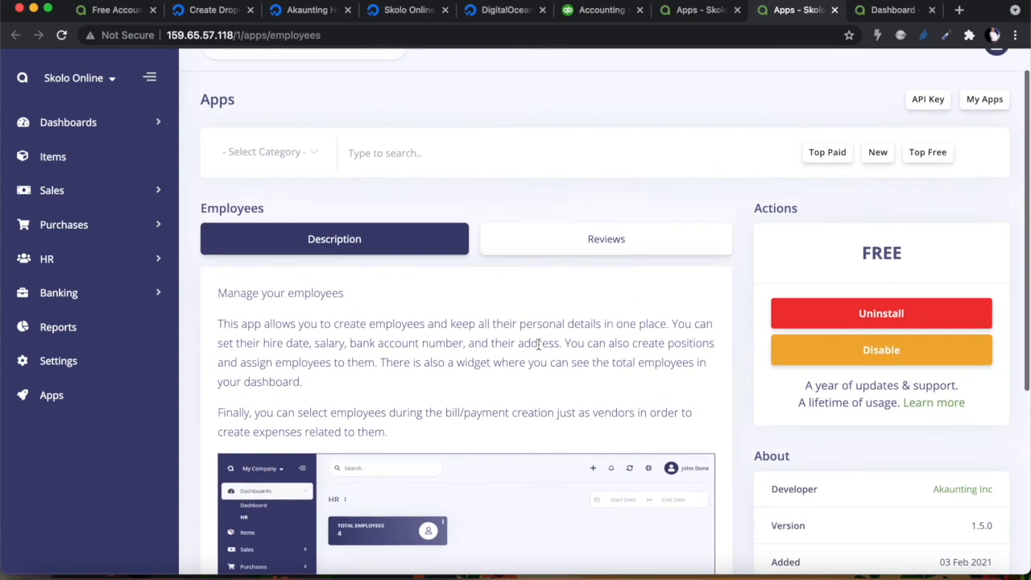
left_click(158, 124)
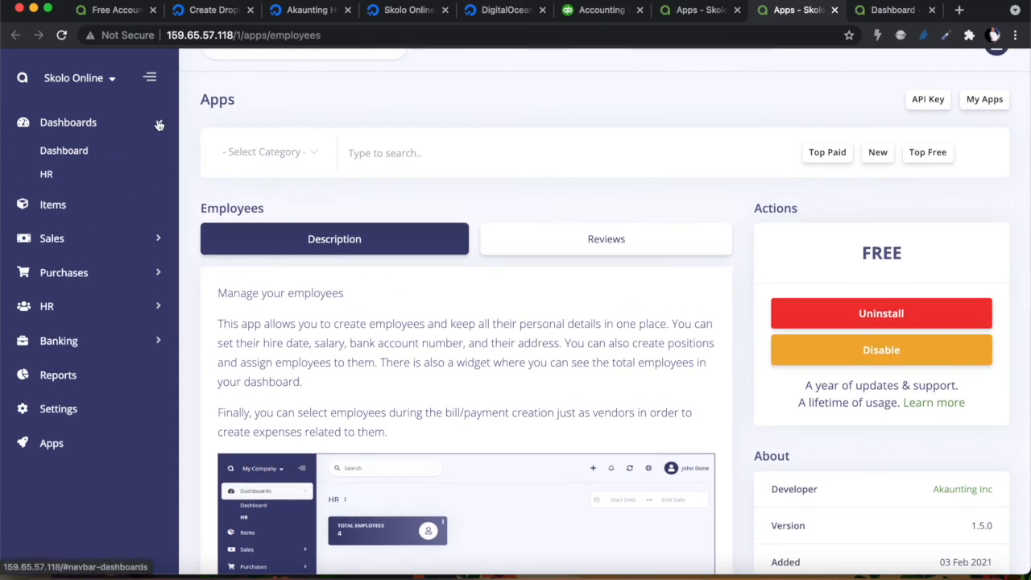
View the HR dashboard showing 0 total employees, then open the empty Employees list under HR
left_click(47, 175)
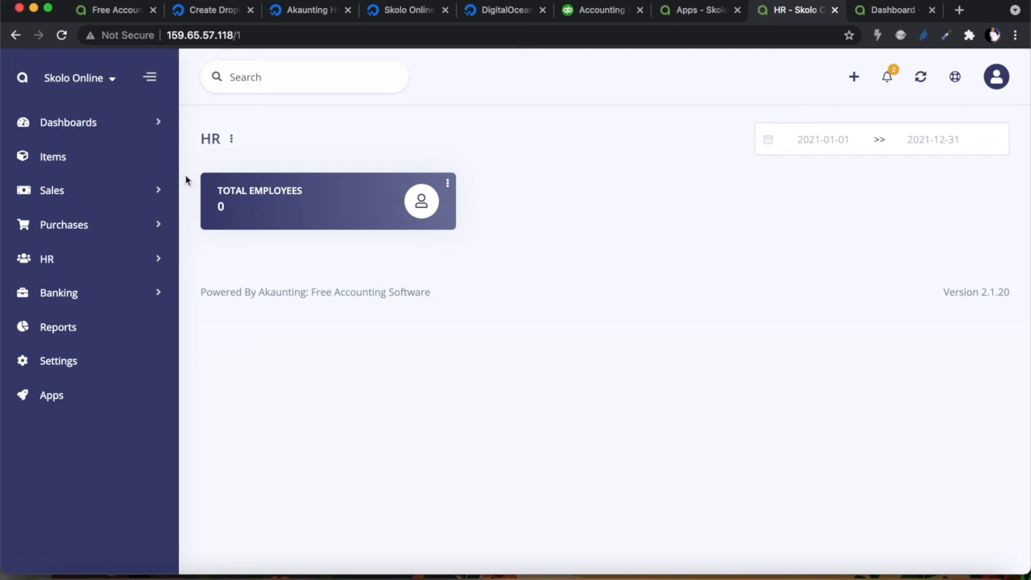
left_click(162, 125)
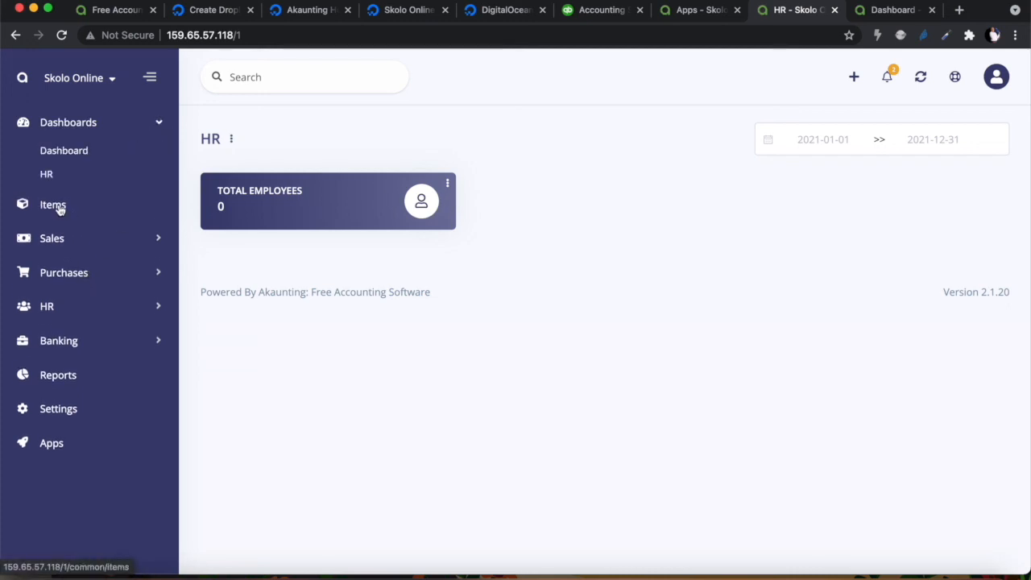
left_click(160, 307)
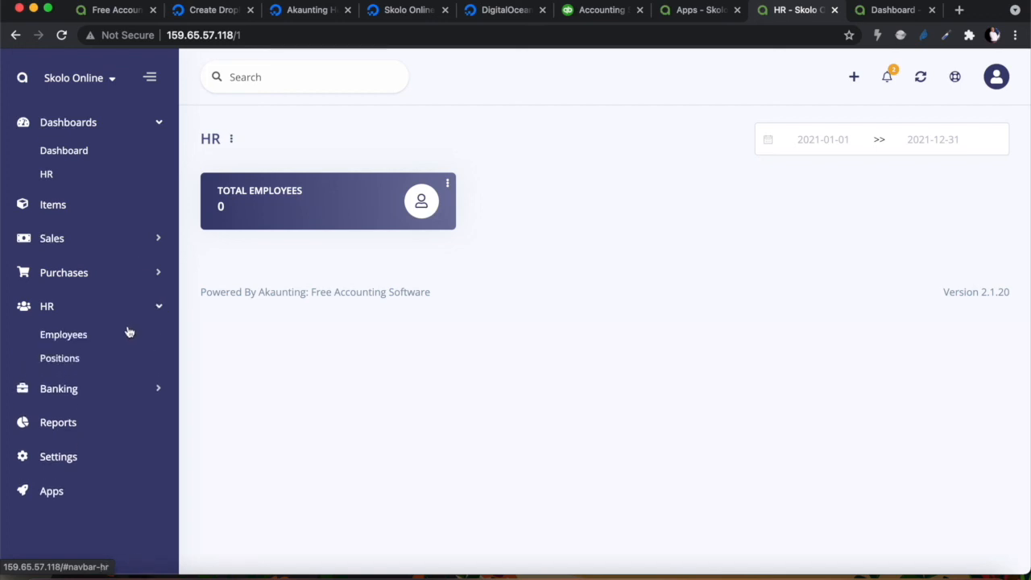
left_click(59, 339)
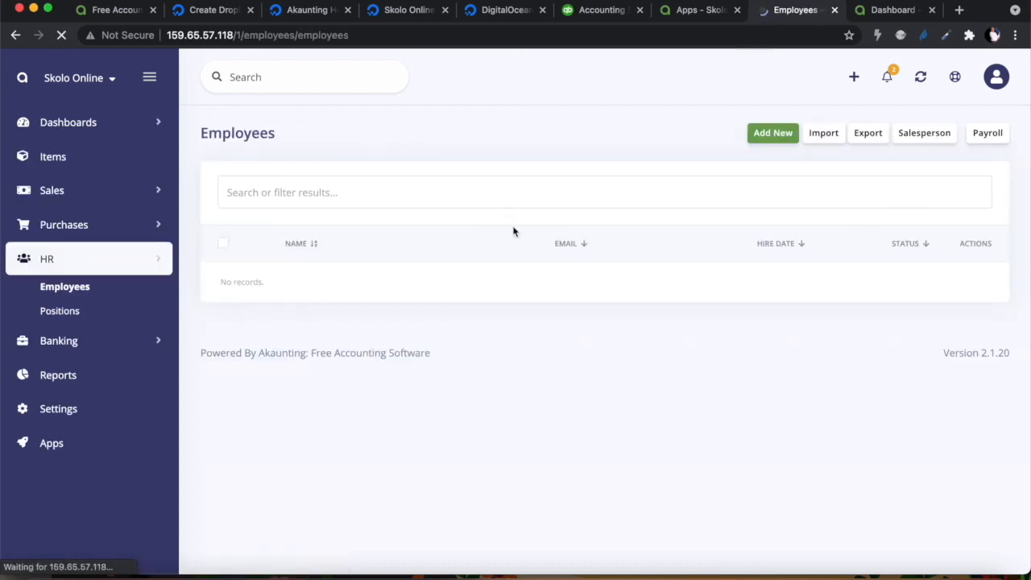
left_click(773, 133)
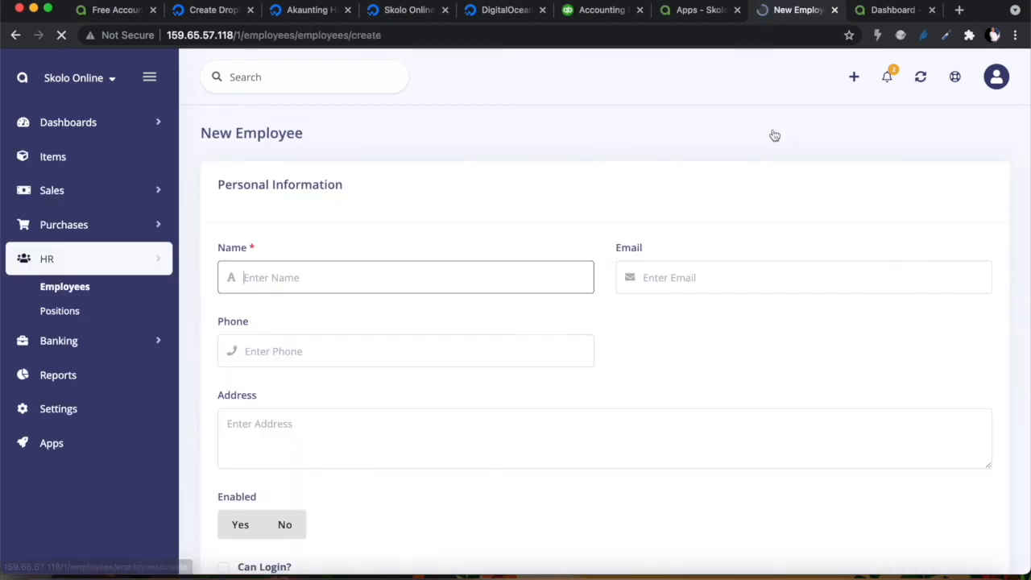
scroll(343, 315, "down", 5)
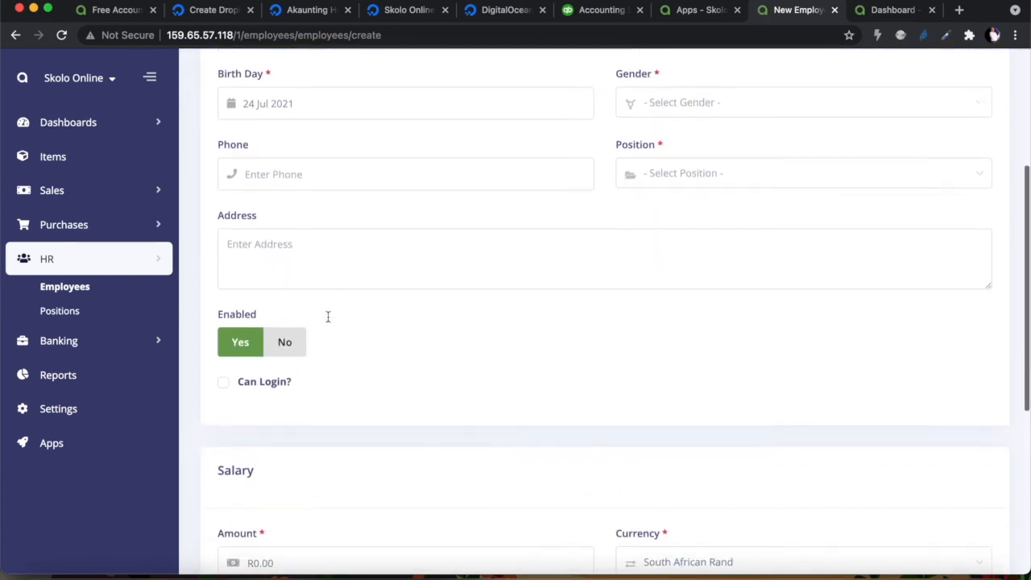
scroll(328, 322, "down", 2)
scroll(454, 327, "down", 1)
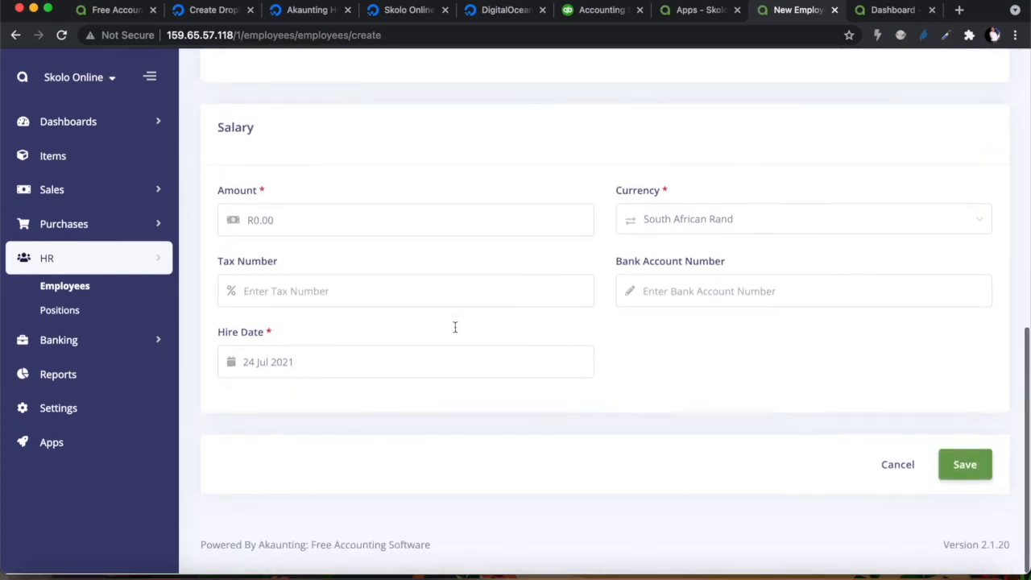
scroll(412, 376, "up", 1)
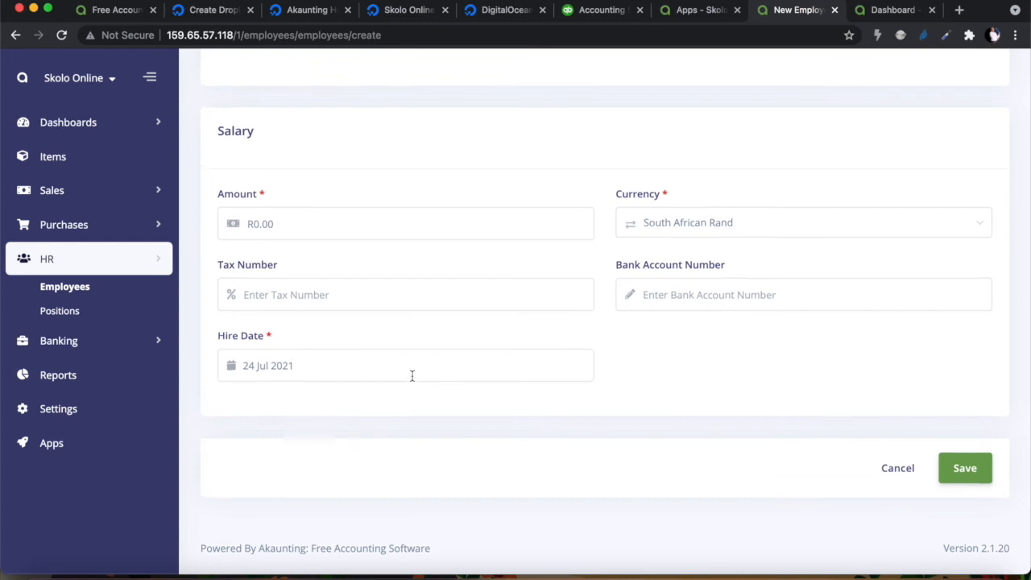
scroll(532, 336, "up", 6)
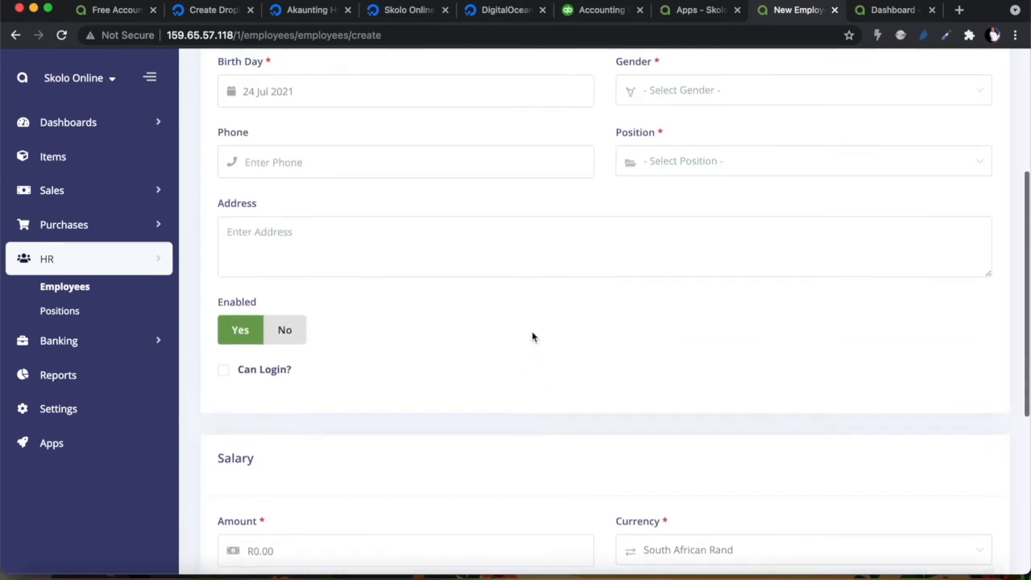
scroll(531, 332, "up", 1)
scroll(536, 418, "down", 1)
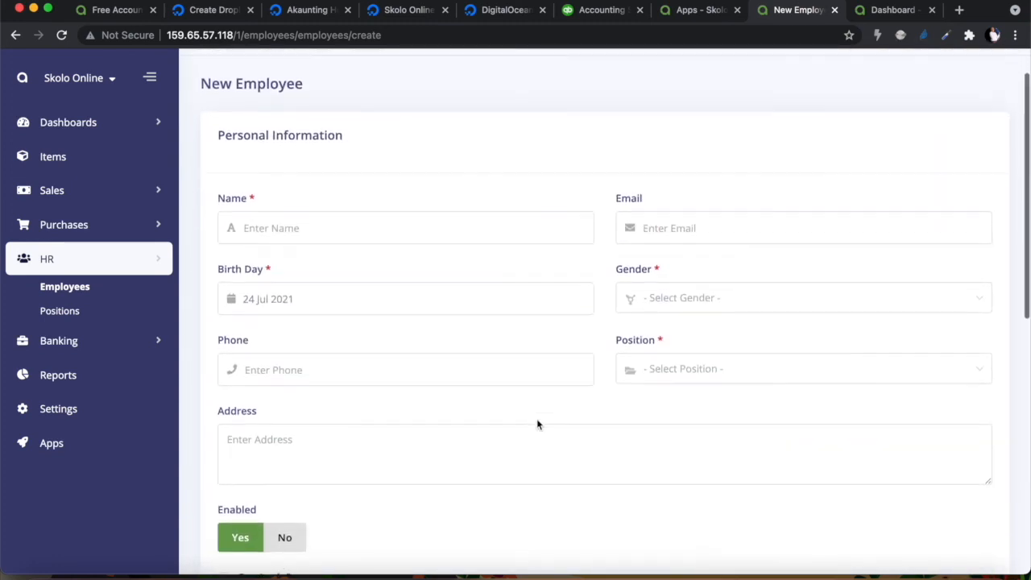
scroll(591, 231, "up", 1)
scroll(548, 212, "down", 7)
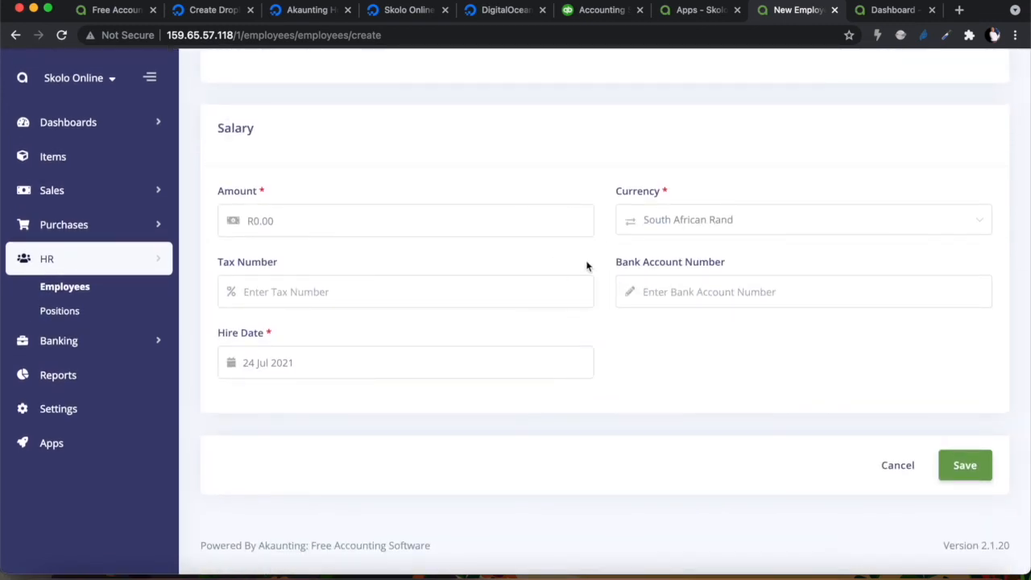
scroll(585, 262, "up", 8)
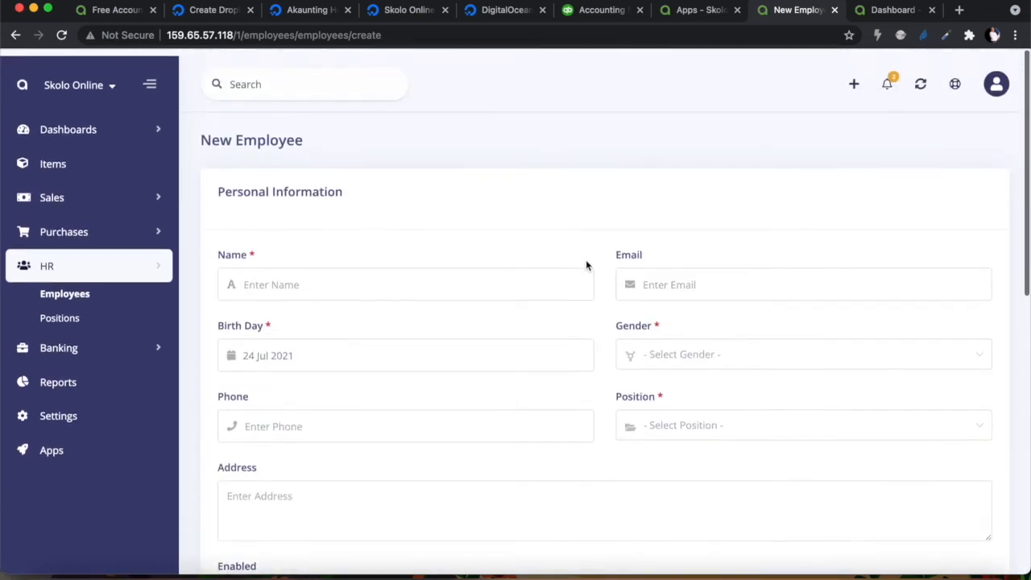
Close the Dashboard tab and open the Payroll app from the HR apps list in a new tab
left_click(932, 10)
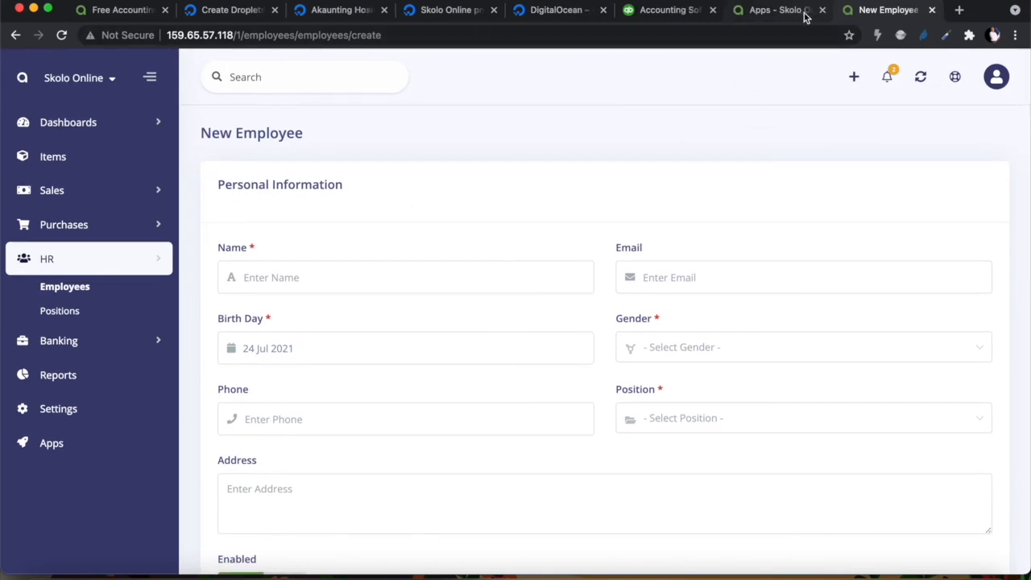
left_click(793, 11)
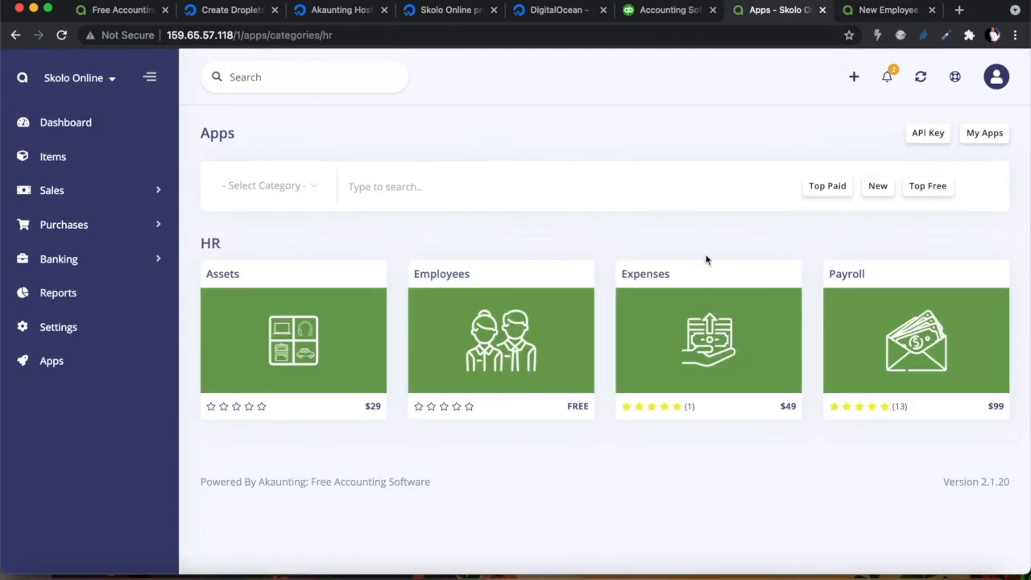
right_click(889, 342)
left_click(826, 302)
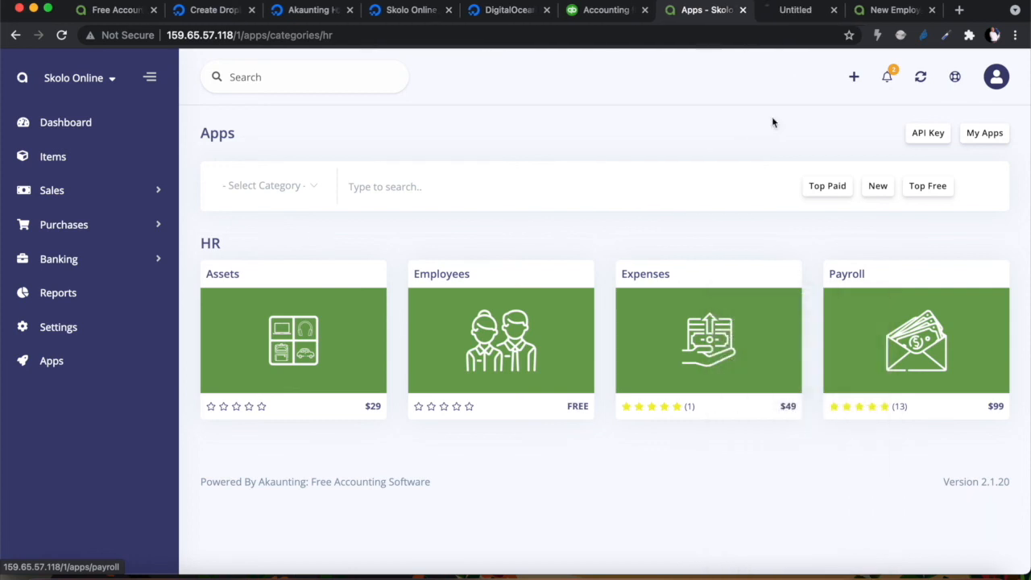
Read through the Payroll app's $99 details page, version 2.7.0, with pay-calendar and salary-reporting features
left_click(785, 14)
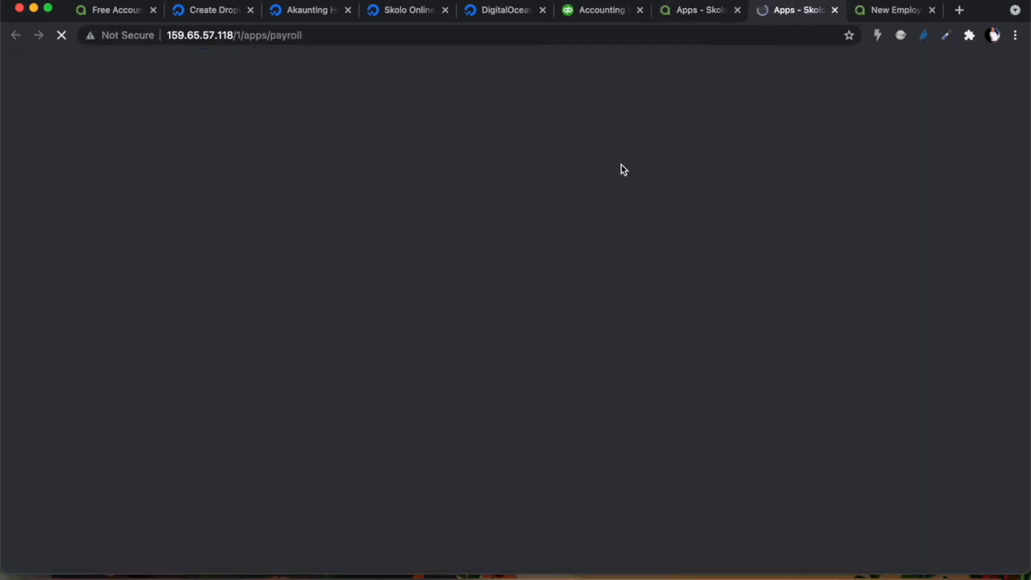
scroll(532, 357, "down", 5)
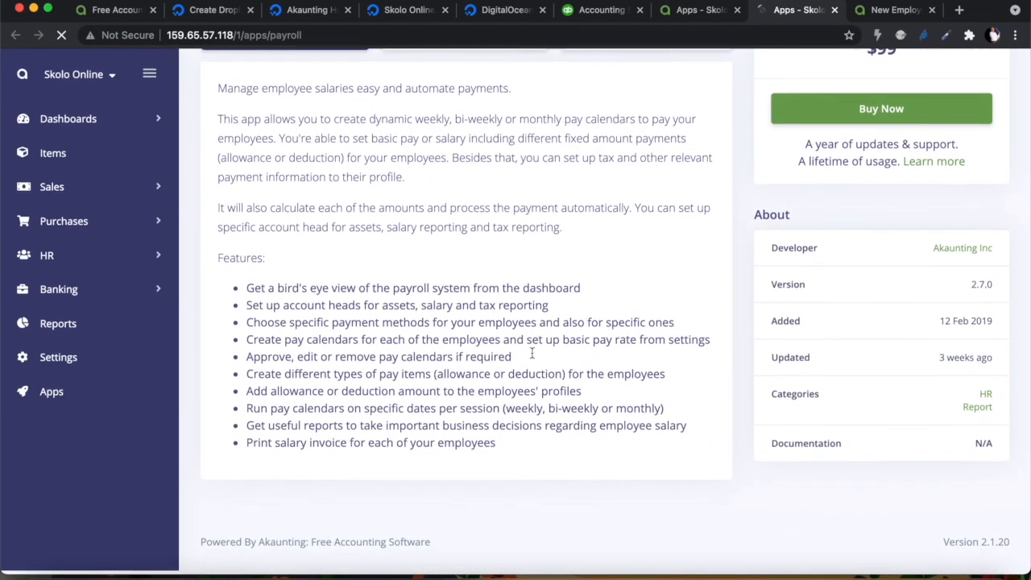
scroll(414, 358, "down", 3)
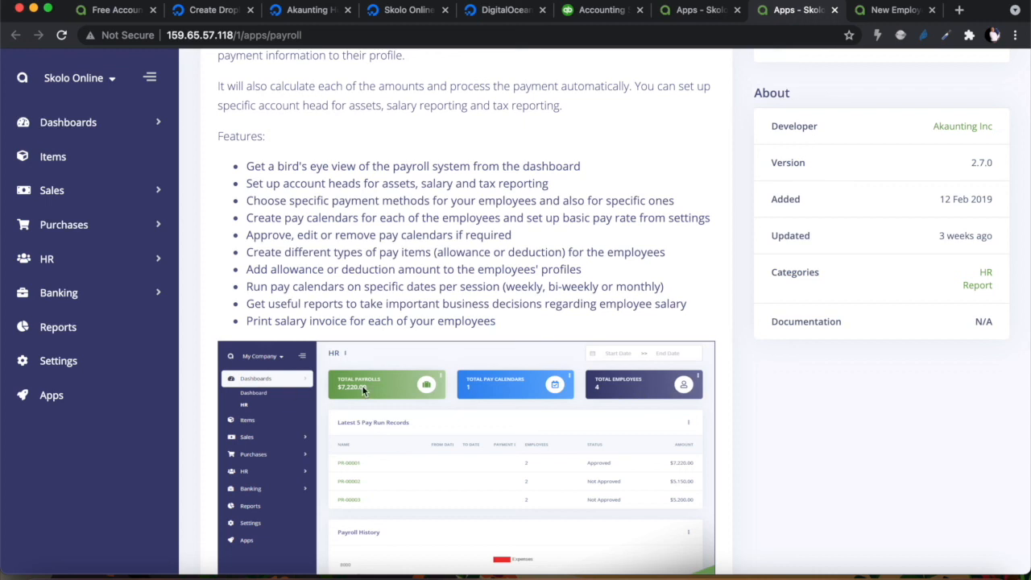
scroll(447, 473, "down", 2)
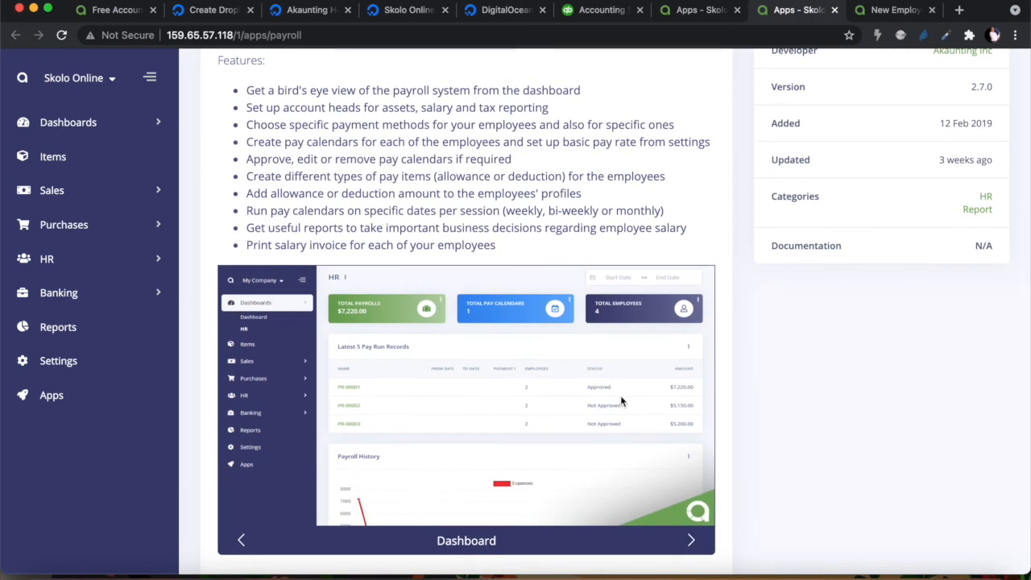
scroll(620, 400, "down", 5)
scroll(620, 400, "up", 3)
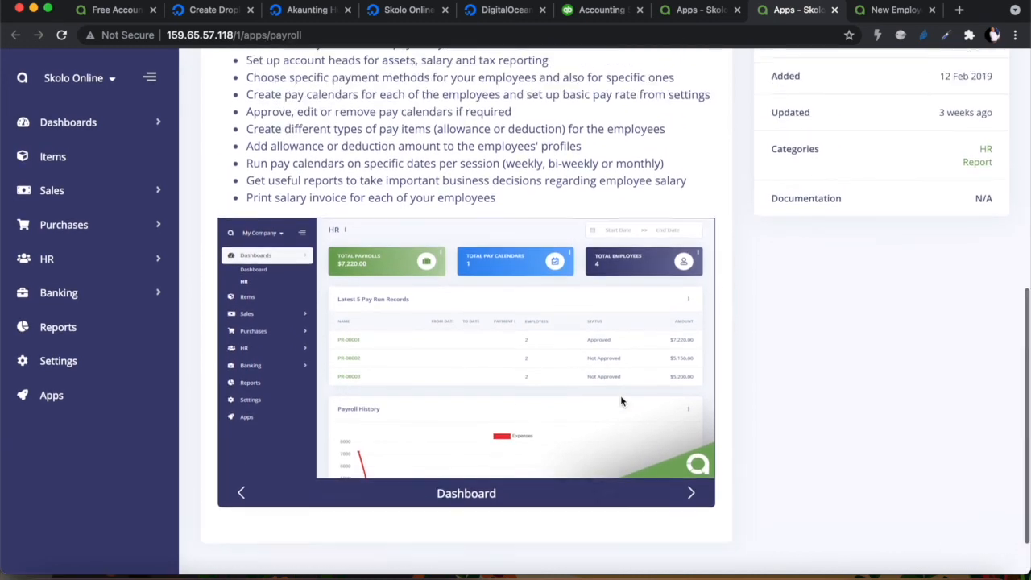
scroll(620, 400, "up", 15)
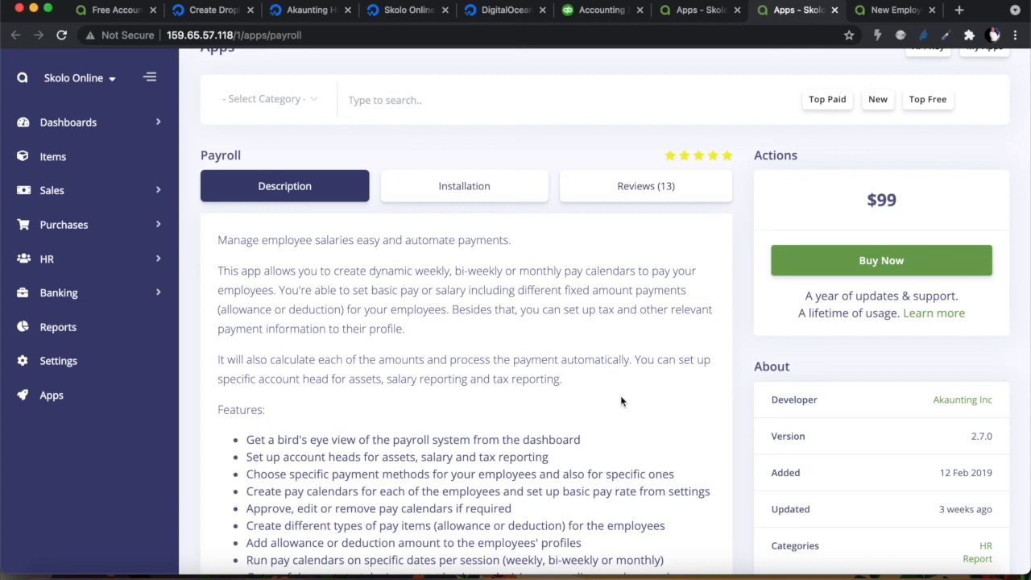
Filter the marketplace to the CRM category and open the CRM app's details page
left_click(694, 10)
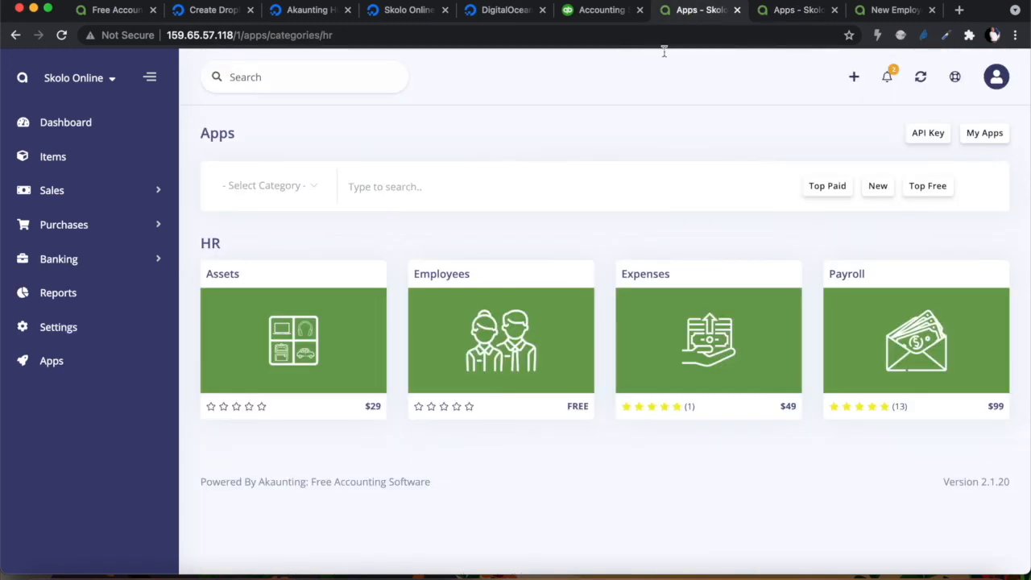
left_click(264, 188)
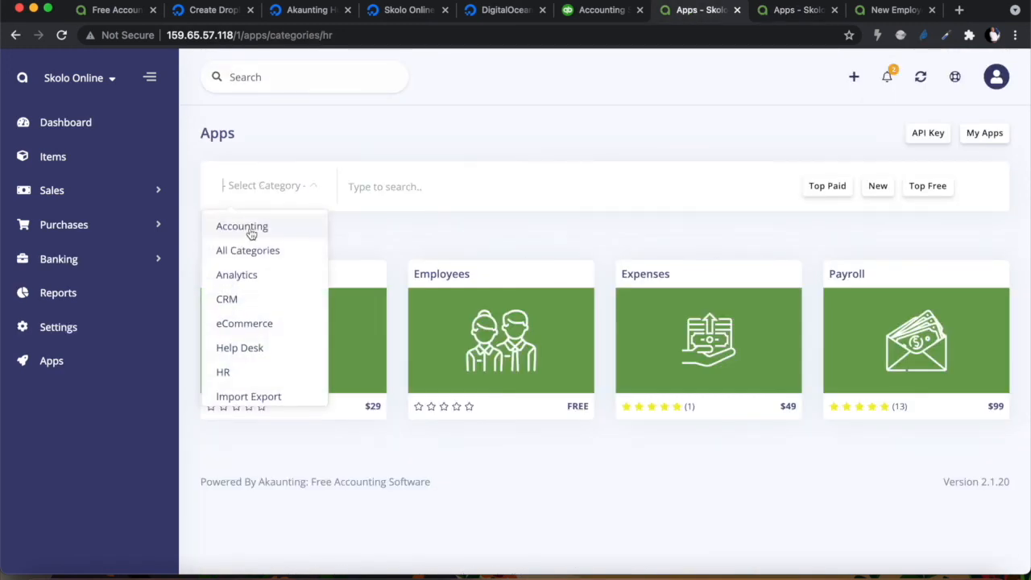
left_click(232, 300)
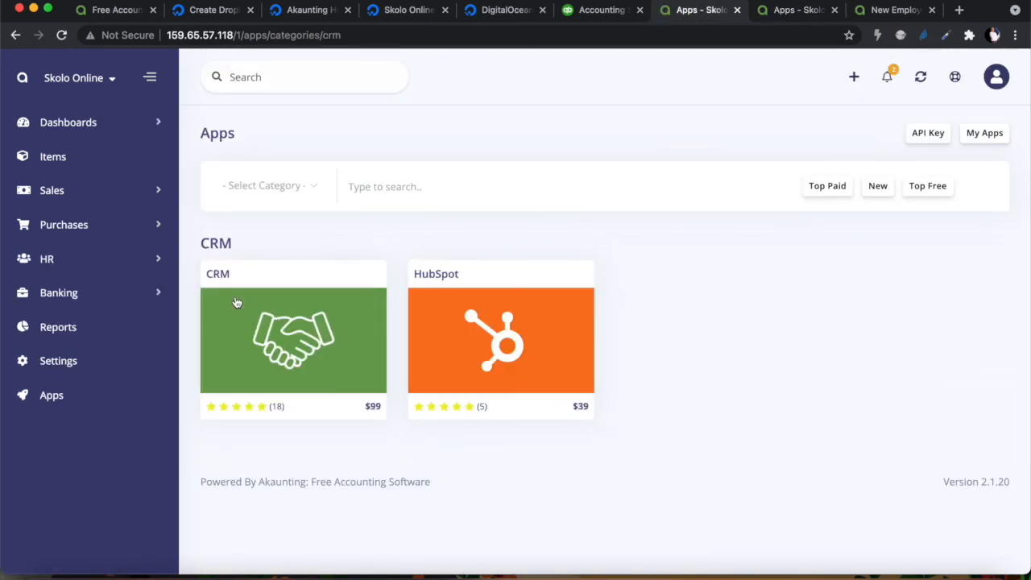
left_click(282, 330)
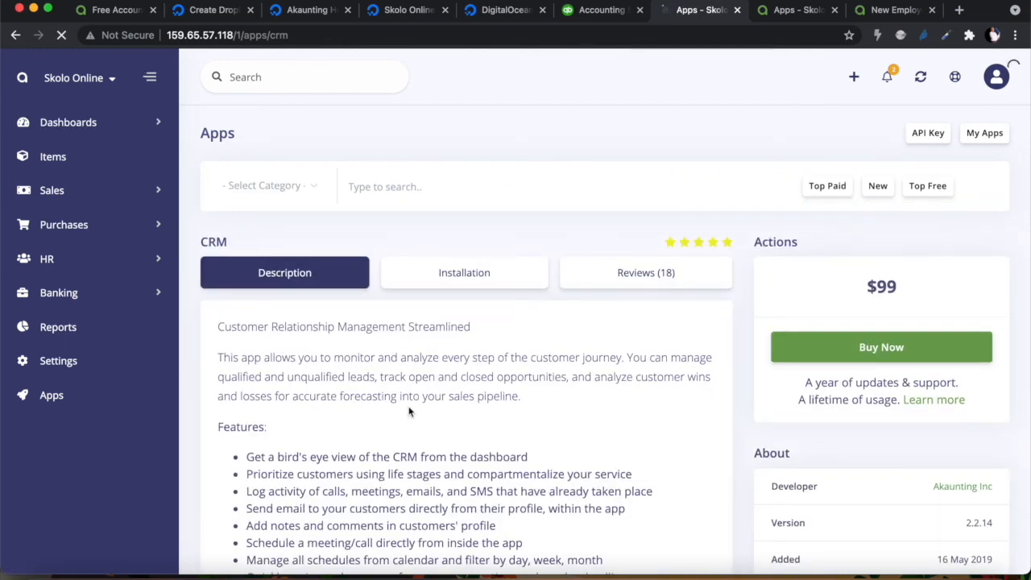
Read through the CRM app's $99, version 2.2.14 description of lead, deal-pipeline and customer-tracking features
scroll(408, 409, "down", 4)
scroll(544, 361, "down", 5)
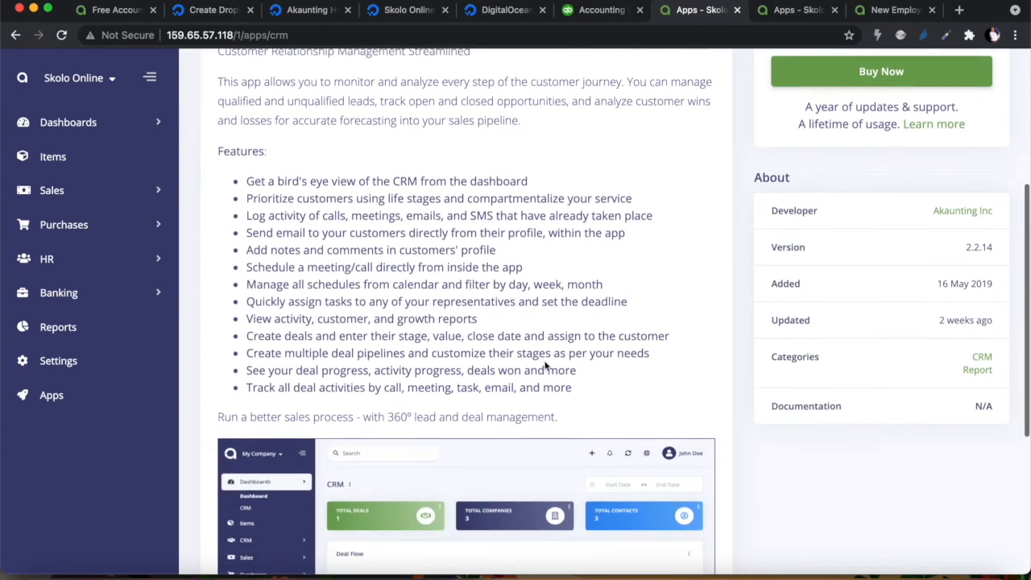
scroll(544, 361, "down", 2)
scroll(545, 364, "up", 10)
scroll(545, 365, "down", 11)
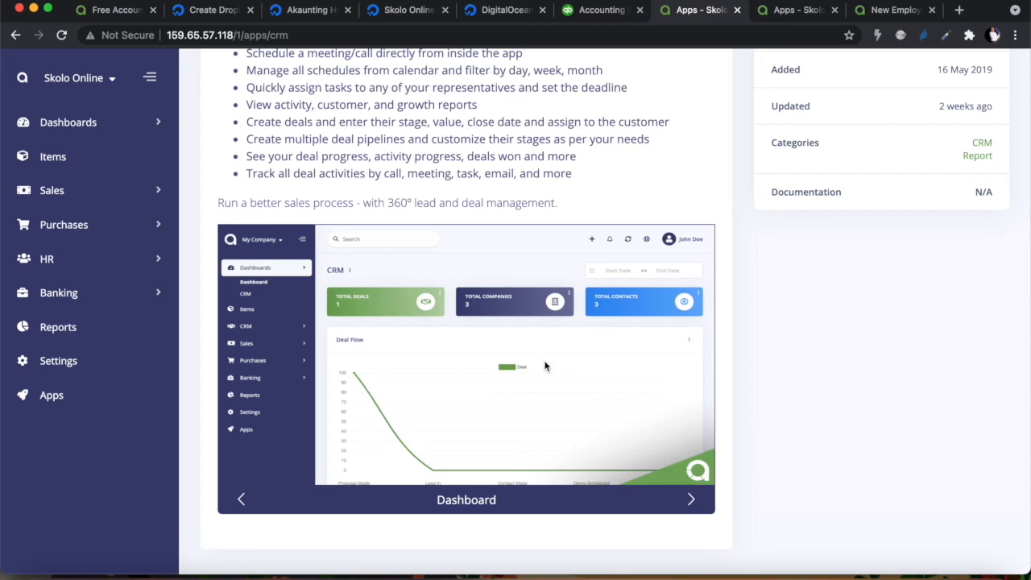
scroll(544, 366, "up", 6)
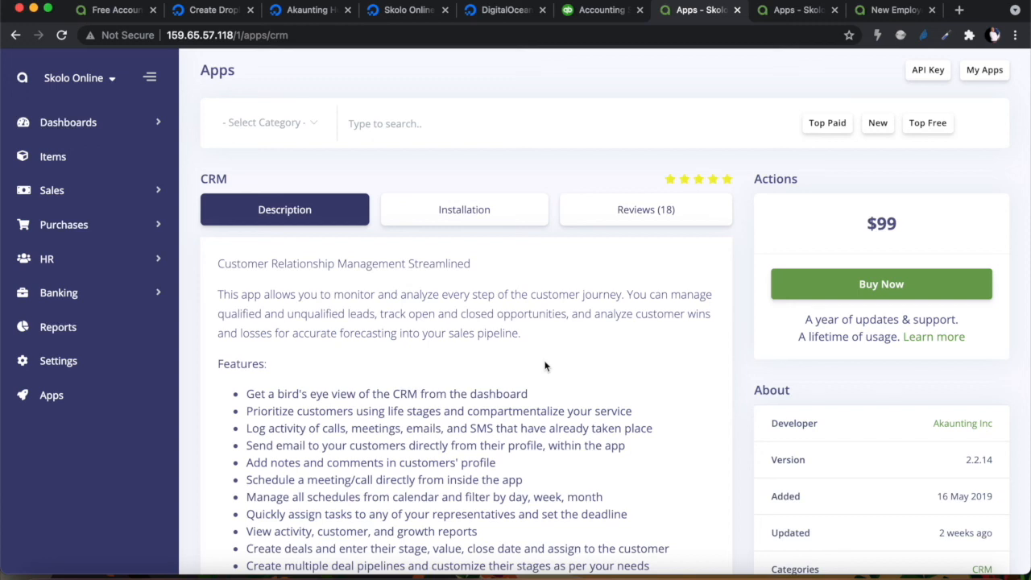
scroll(476, 434, "down", 5)
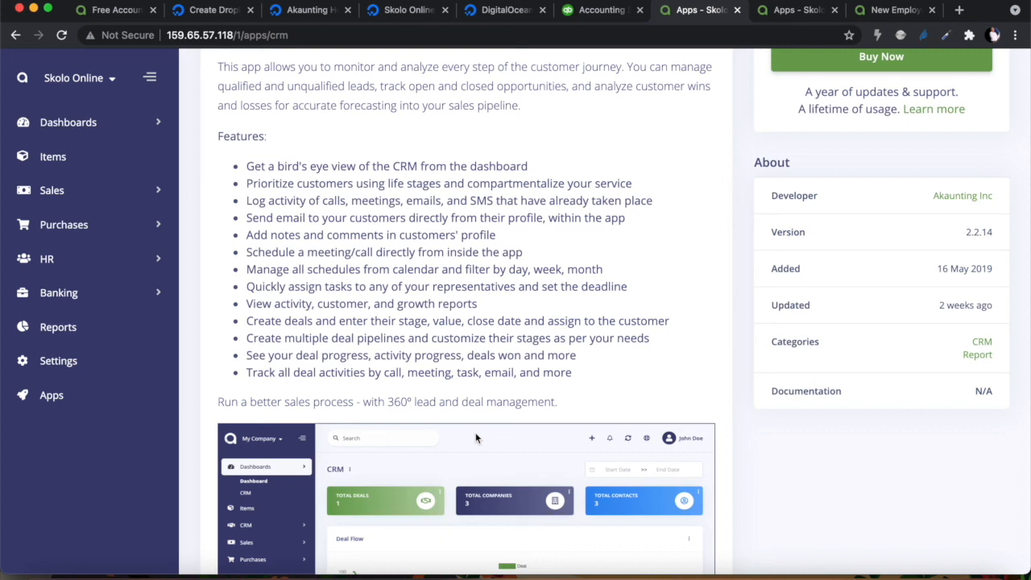
scroll(475, 437, "up", 5)
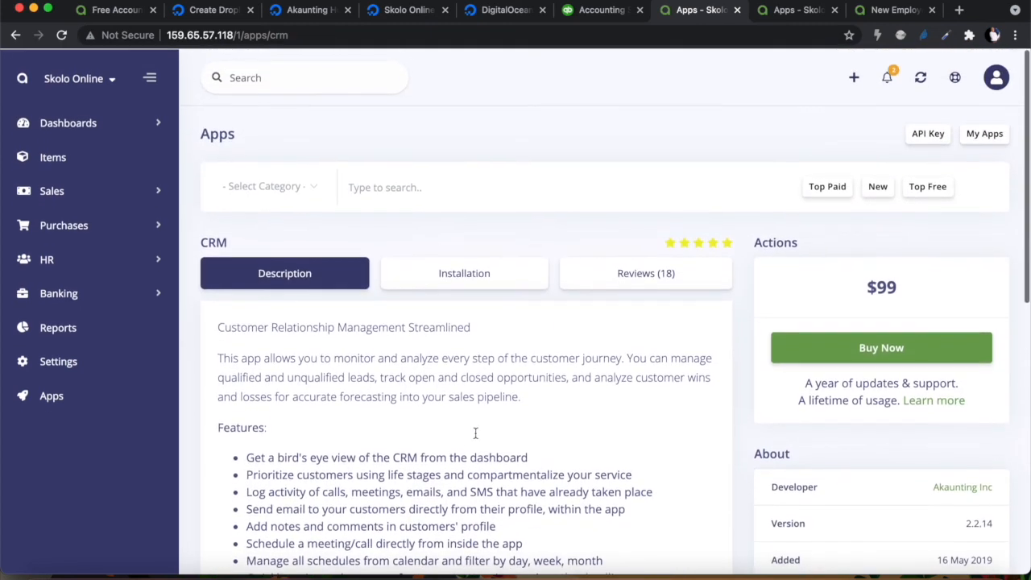